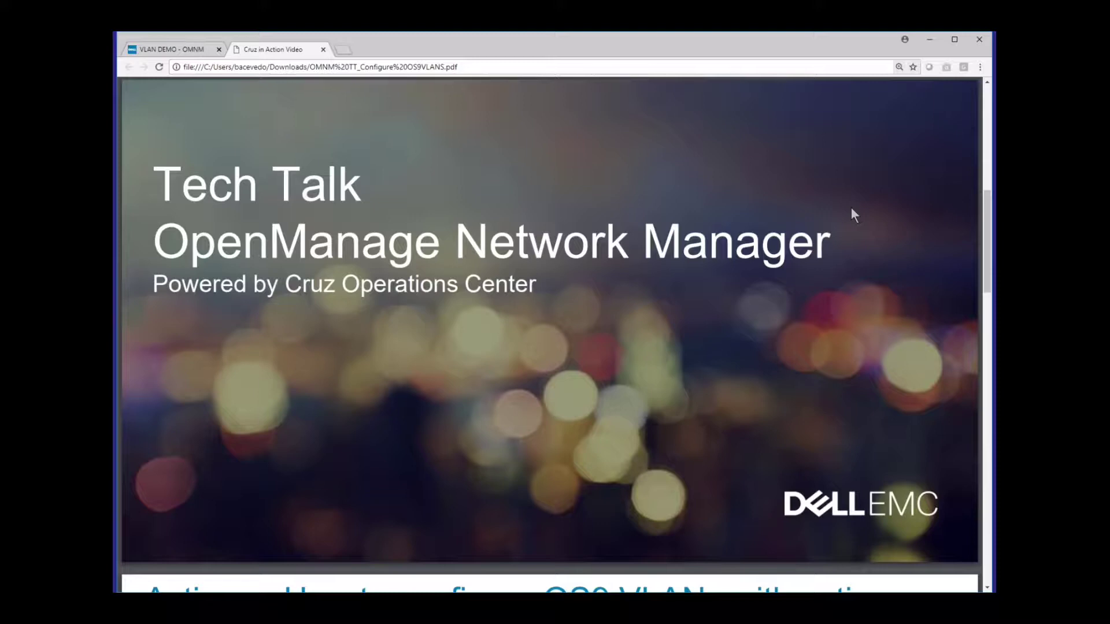
Step: Page down to the OS9 VLAN configuration slide and highlight the VLAN port on each switch
{"action": "mouse_move", "coordinate": [873, 136]}
{"action": "key", "text": "Page_Down"}
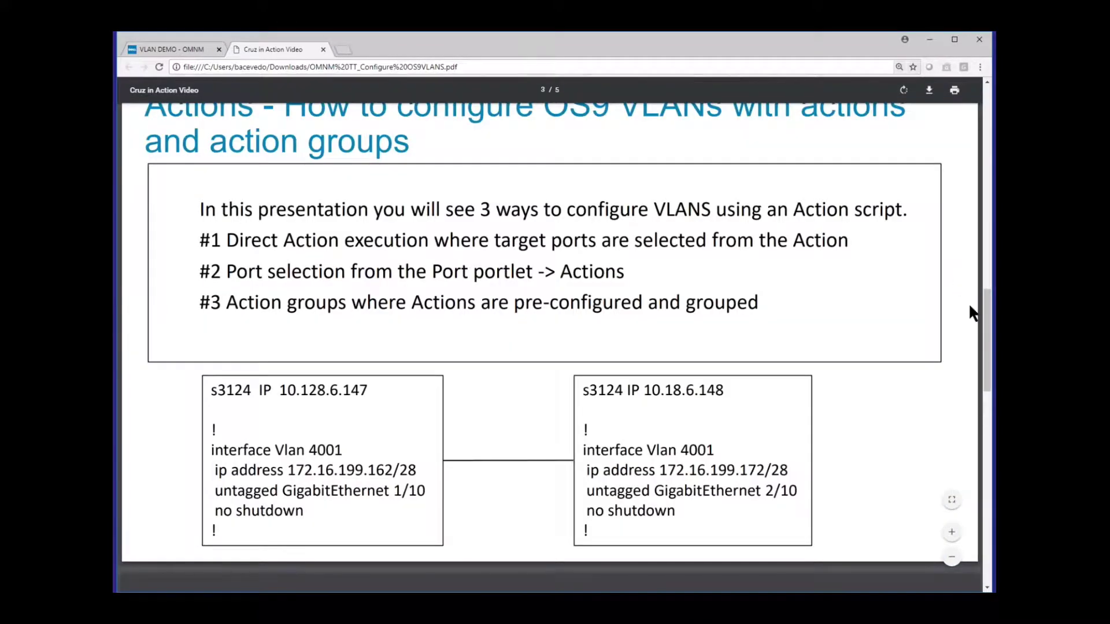
{"action": "left_click_drag", "start_coordinate": [989, 308], "coordinate": [989, 306]}
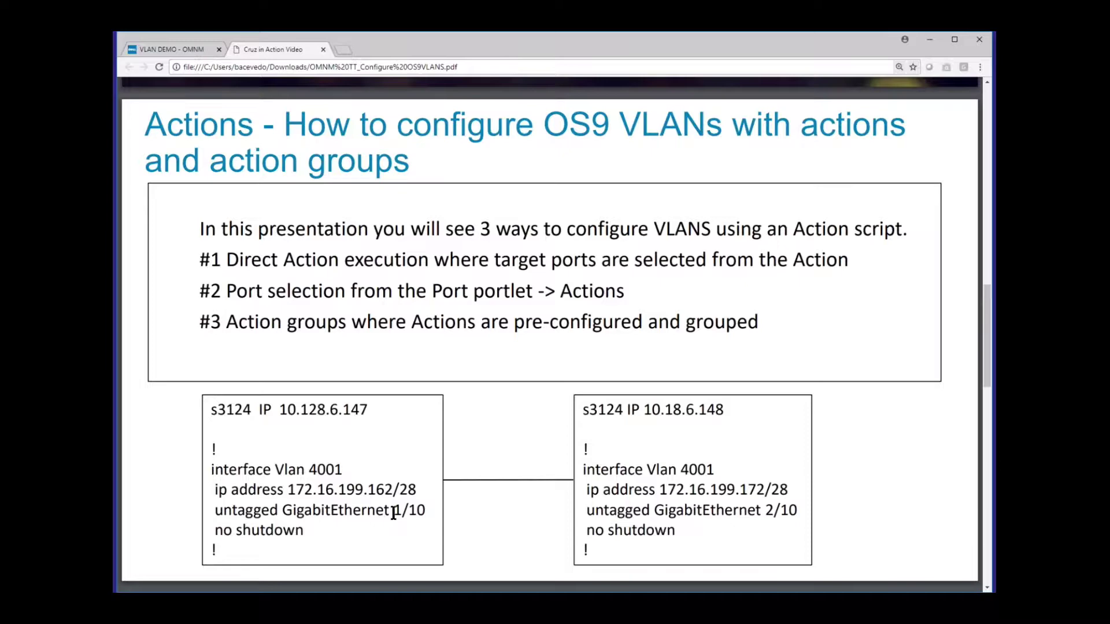
{"action": "left_click_drag", "start_coordinate": [394, 513], "coordinate": [423, 509]}
{"action": "left_click_drag", "start_coordinate": [767, 512], "coordinate": [799, 510]}
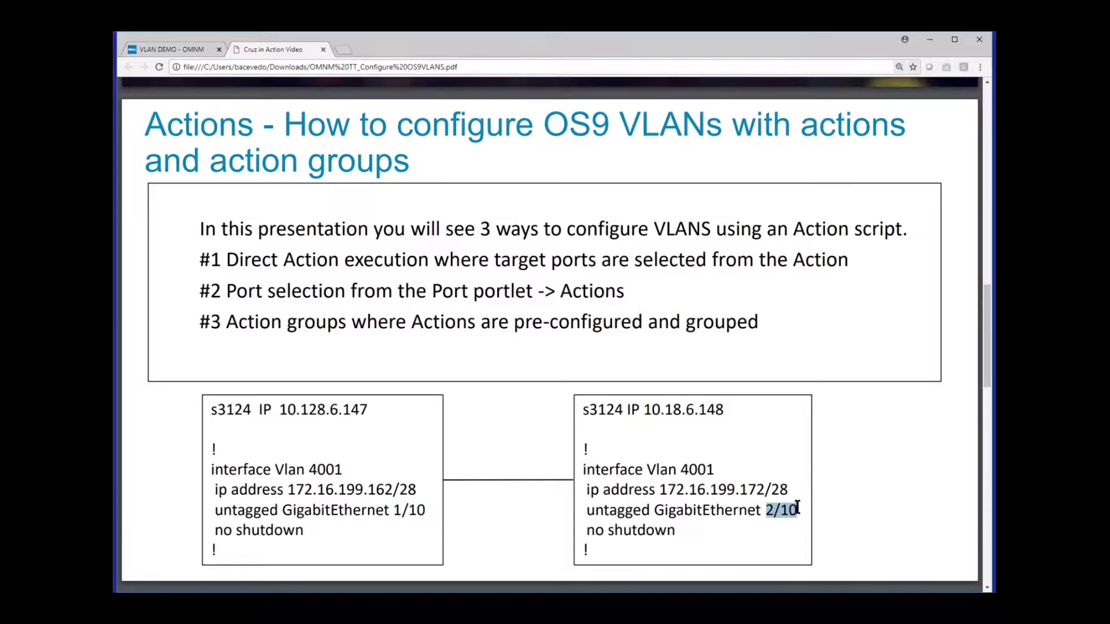
{"action": "left_click", "coordinate": [875, 348]}
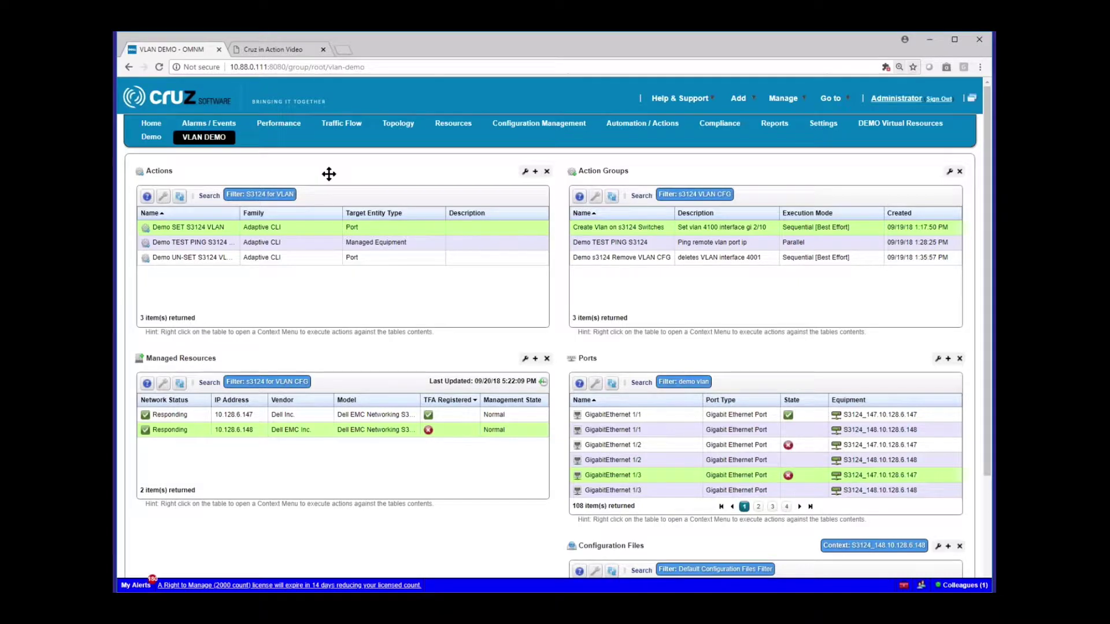
Step: Select the Demo SET S3124 VLAN action in the Actions list
{"action": "left_click", "coordinate": [237, 229]}
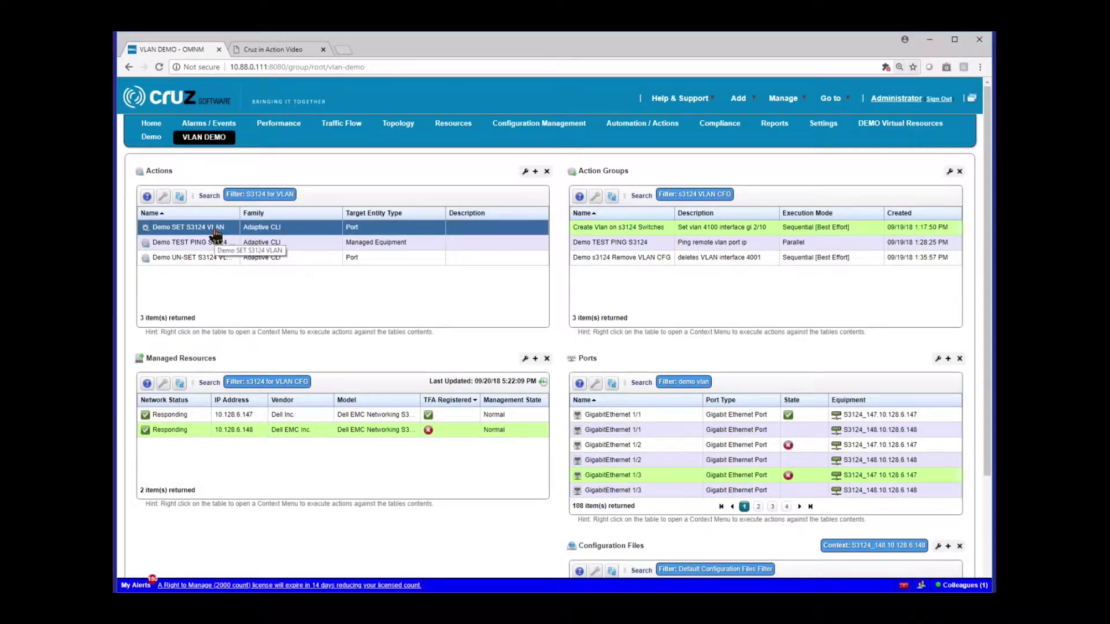
{"action": "left_click", "coordinate": [191, 255]}
{"action": "left_click", "coordinate": [203, 230]}
Step: Edit Demo SET S3124 VLAN, check its name and keep Ports as the target type
{"action": "right_click", "coordinate": [203, 231]}
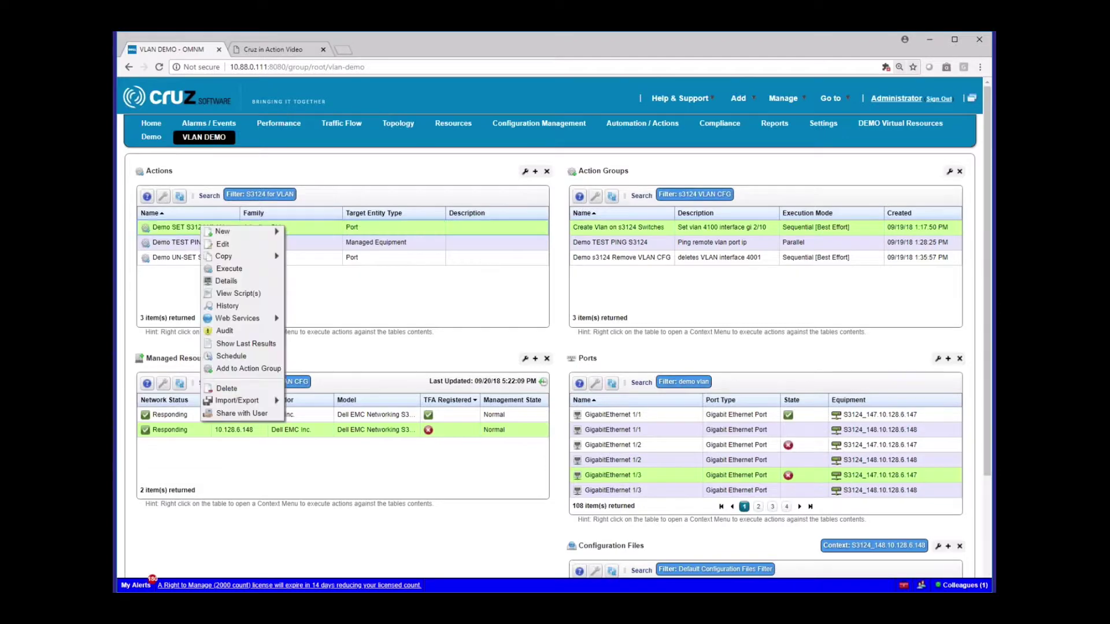
{"action": "left_click", "coordinate": [222, 246]}
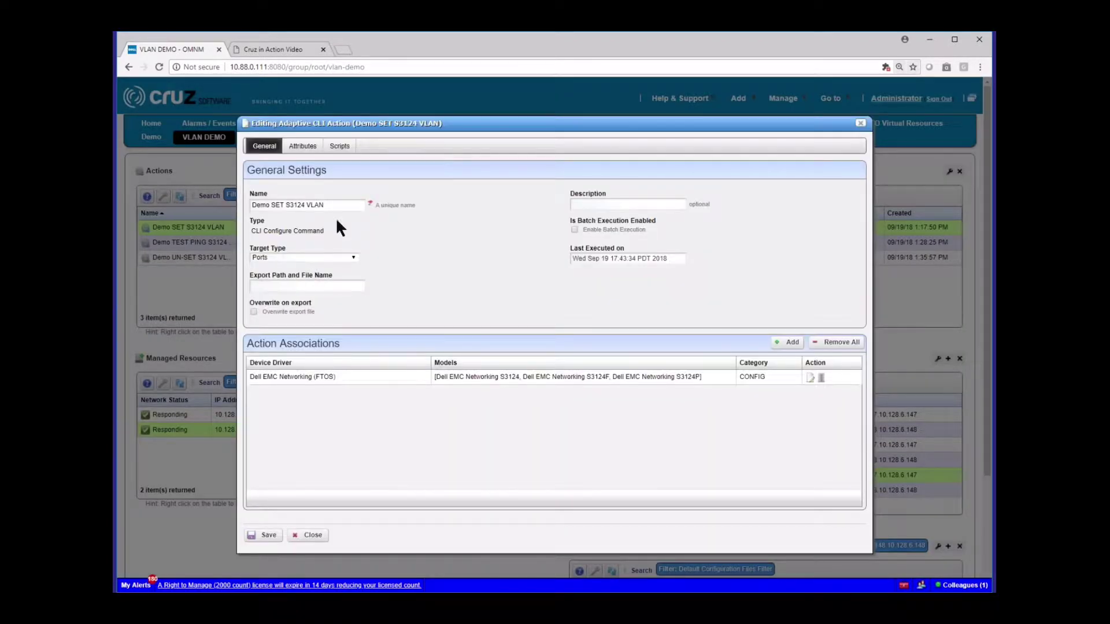
{"action": "triple_click", "coordinate": [340, 204]}
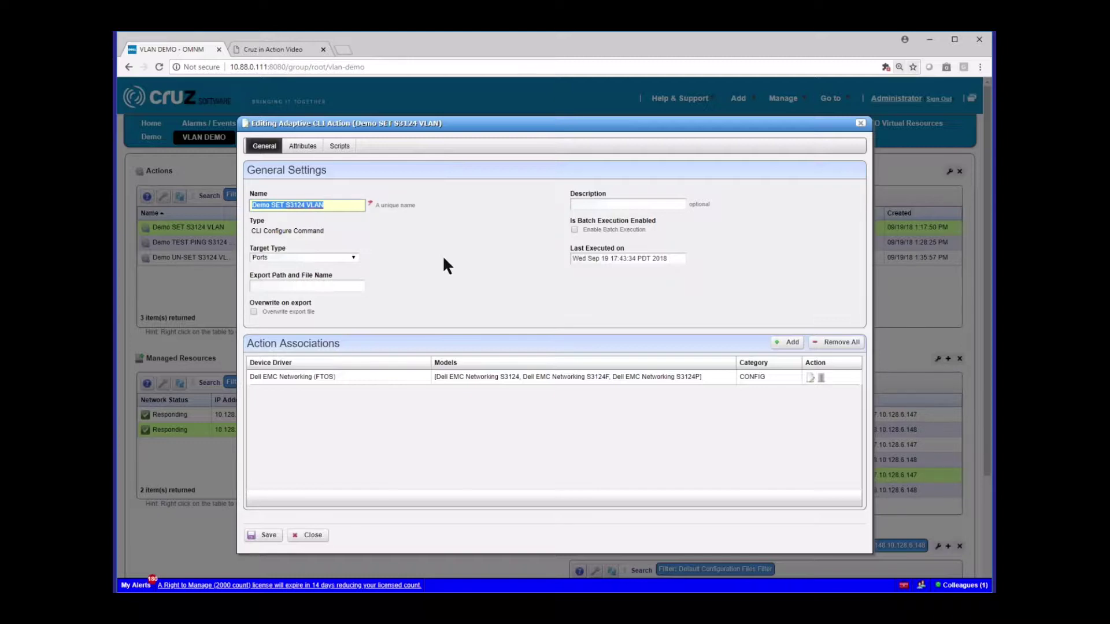
{"action": "left_click", "coordinate": [353, 257]}
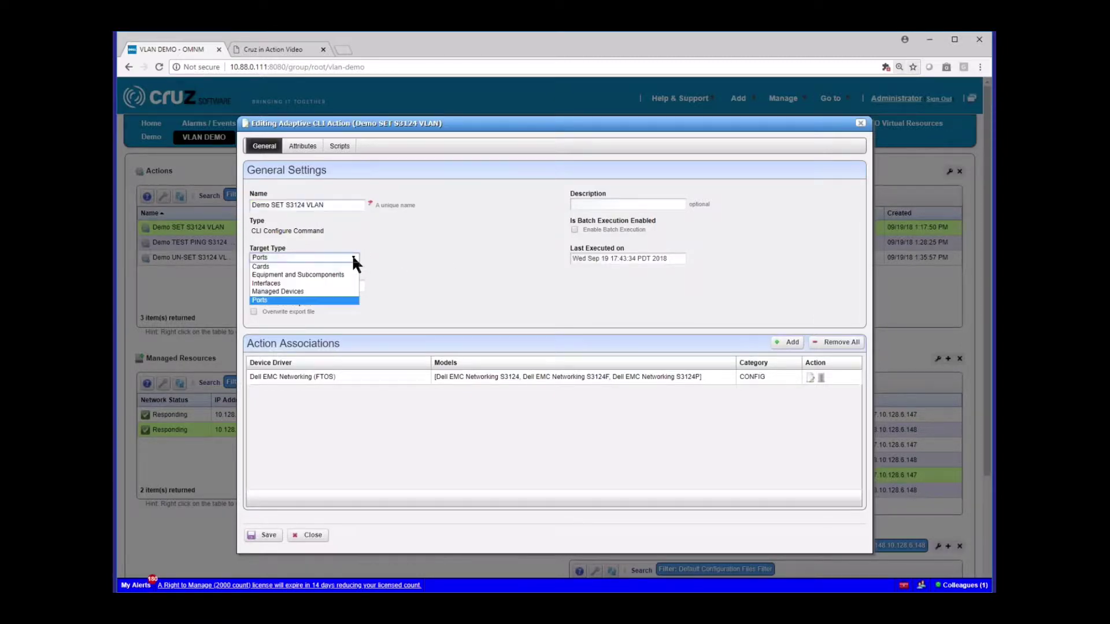
{"action": "left_click", "coordinate": [273, 301]}
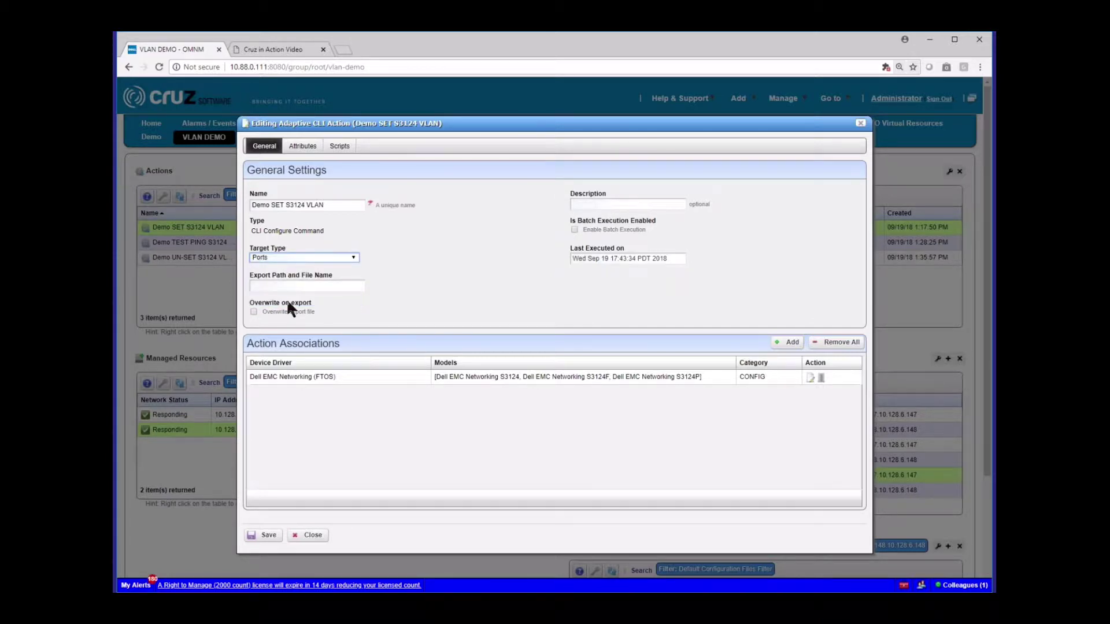
{"action": "left_click", "coordinate": [339, 145]}
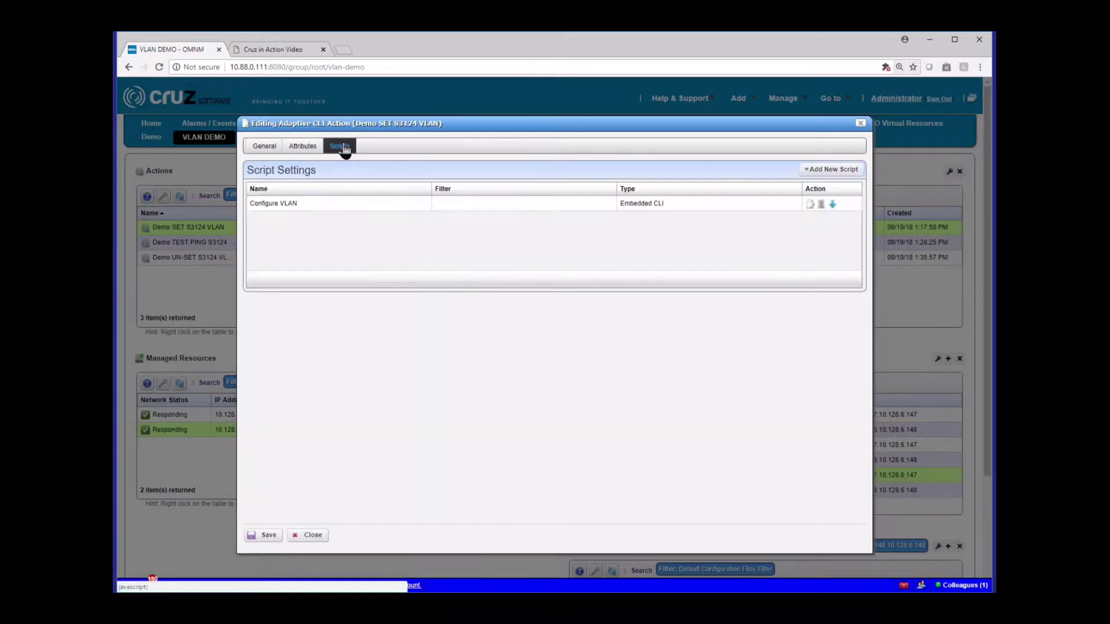
{"action": "left_click", "coordinate": [810, 205]}
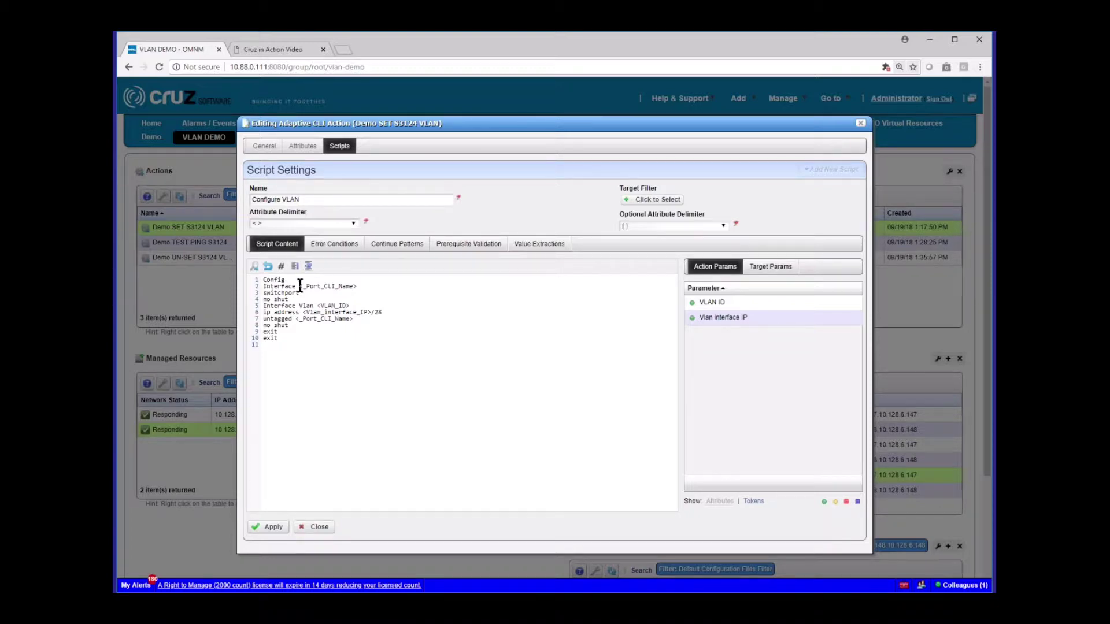
{"action": "left_click_drag", "start_coordinate": [299, 286], "coordinate": [364, 292]}
{"action": "left_click", "coordinate": [770, 269]}
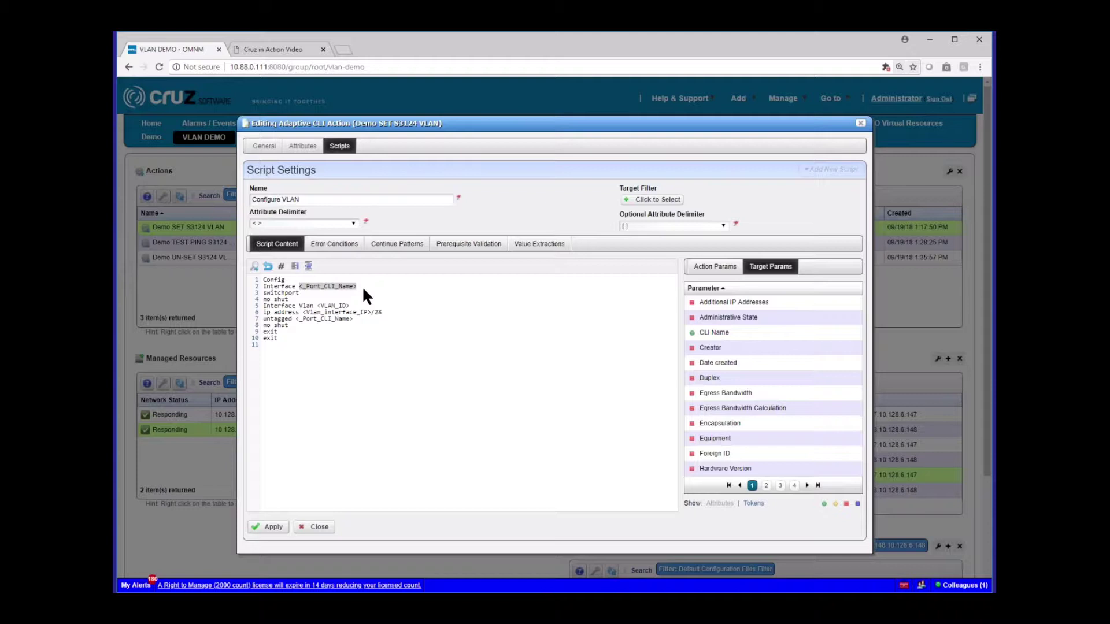
{"action": "double_click", "coordinate": [281, 292]}
{"action": "left_click", "coordinate": [264, 307]}
{"action": "left_click", "coordinate": [350, 306], "text": "shift"}
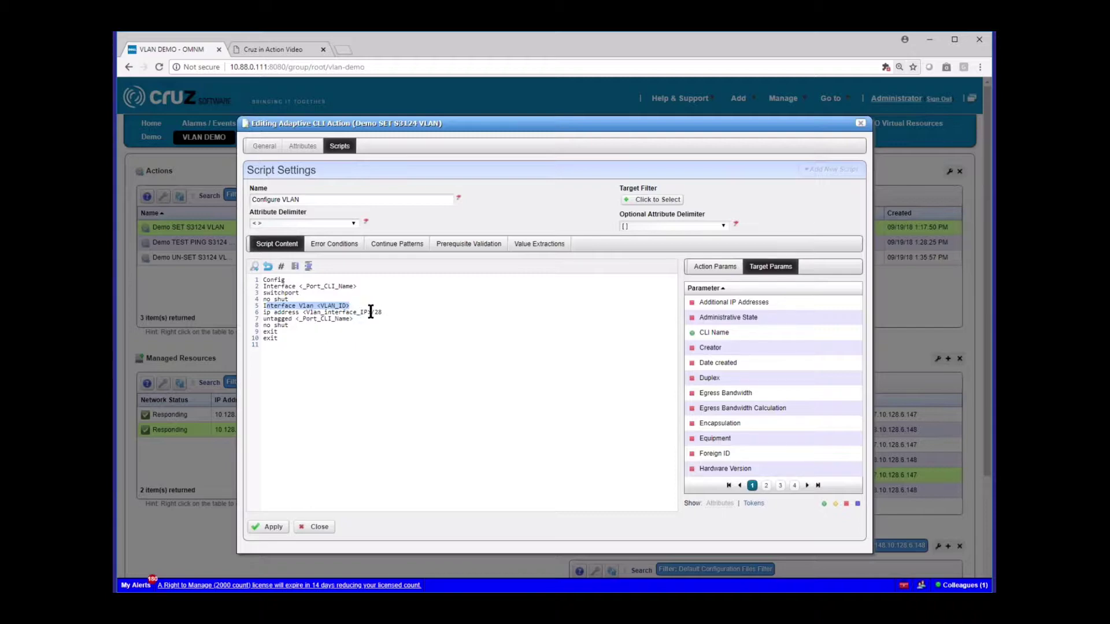
{"action": "left_click", "coordinate": [371, 312]}
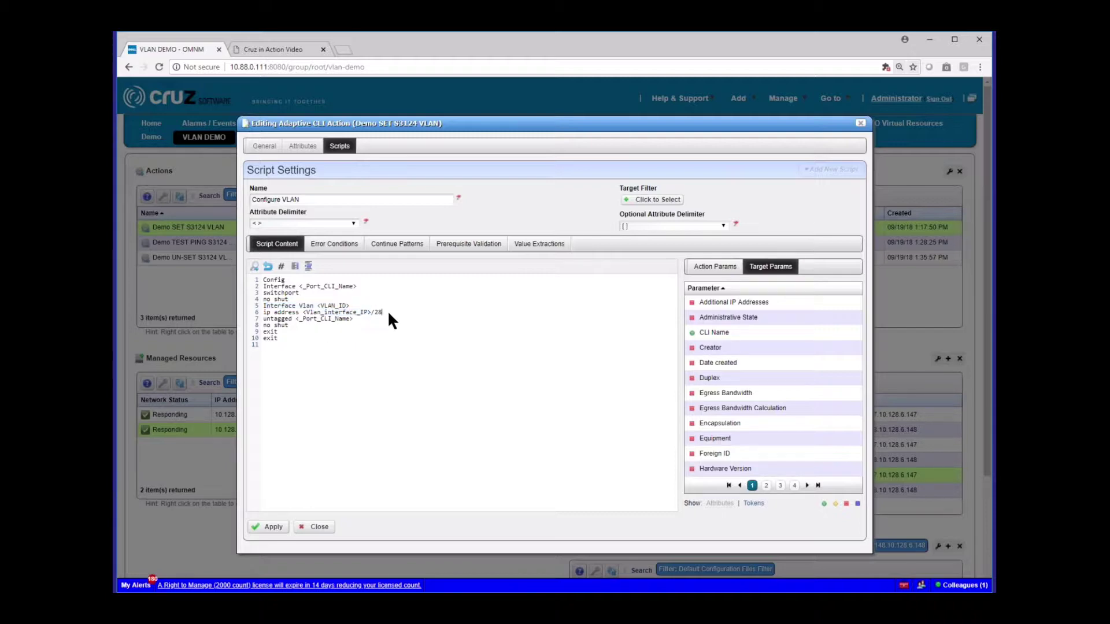
{"action": "left_click_drag", "start_coordinate": [382, 312], "coordinate": [372, 312]}
{"action": "left_click", "coordinate": [314, 527]}
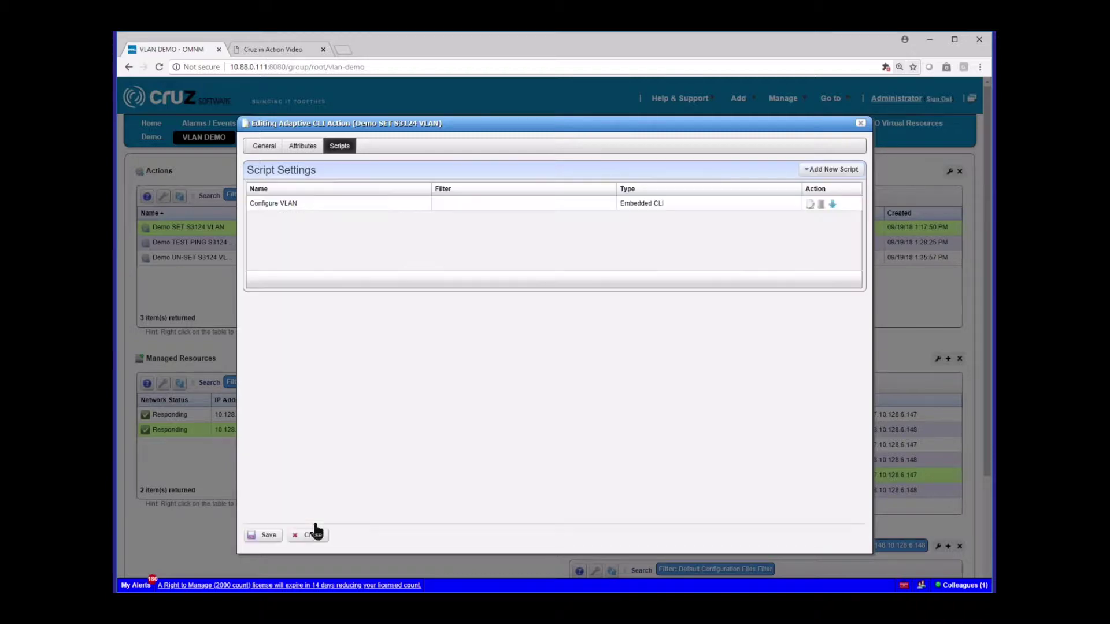
Step: Review the VLAN ID and Vlan interface IP attribute settings, then close the editor
{"action": "left_click", "coordinate": [302, 146]}
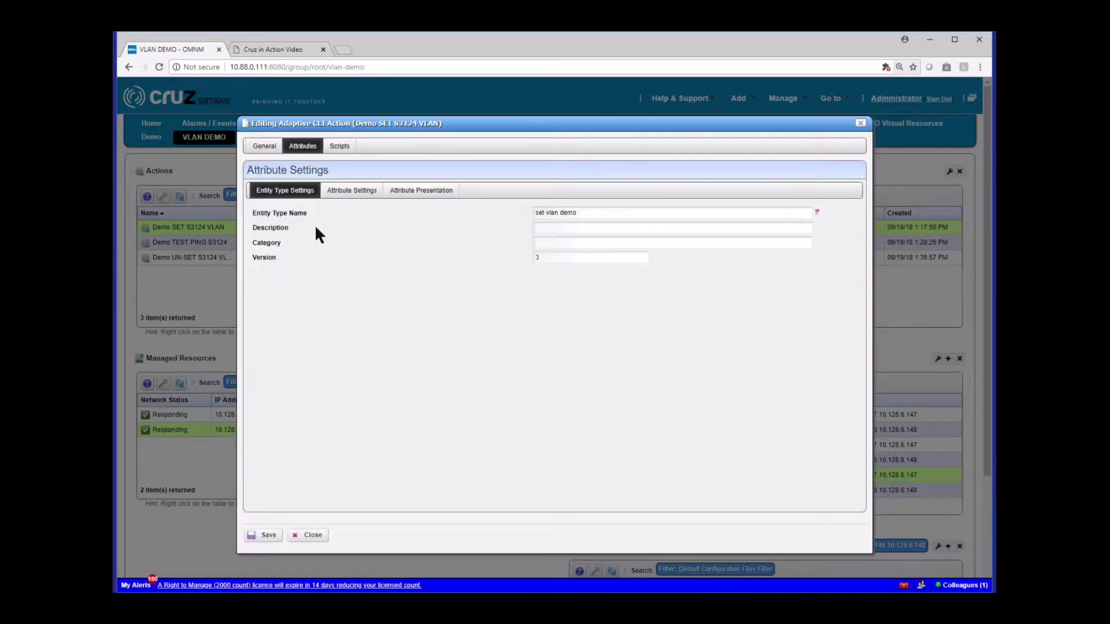
{"action": "left_click", "coordinate": [357, 192]}
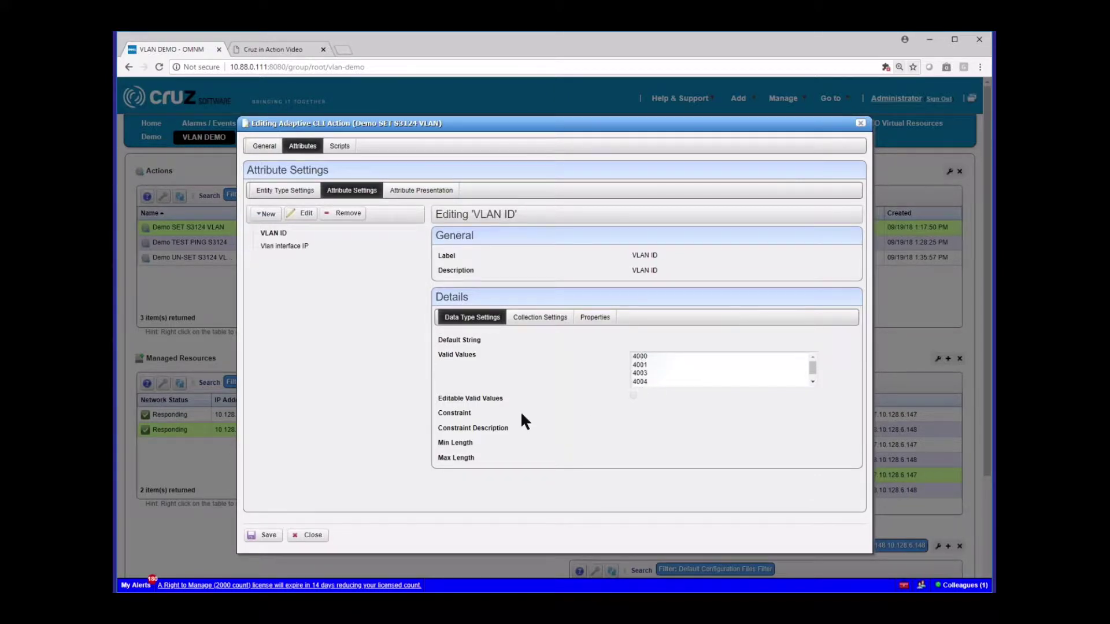
{"action": "left_click", "coordinate": [274, 247]}
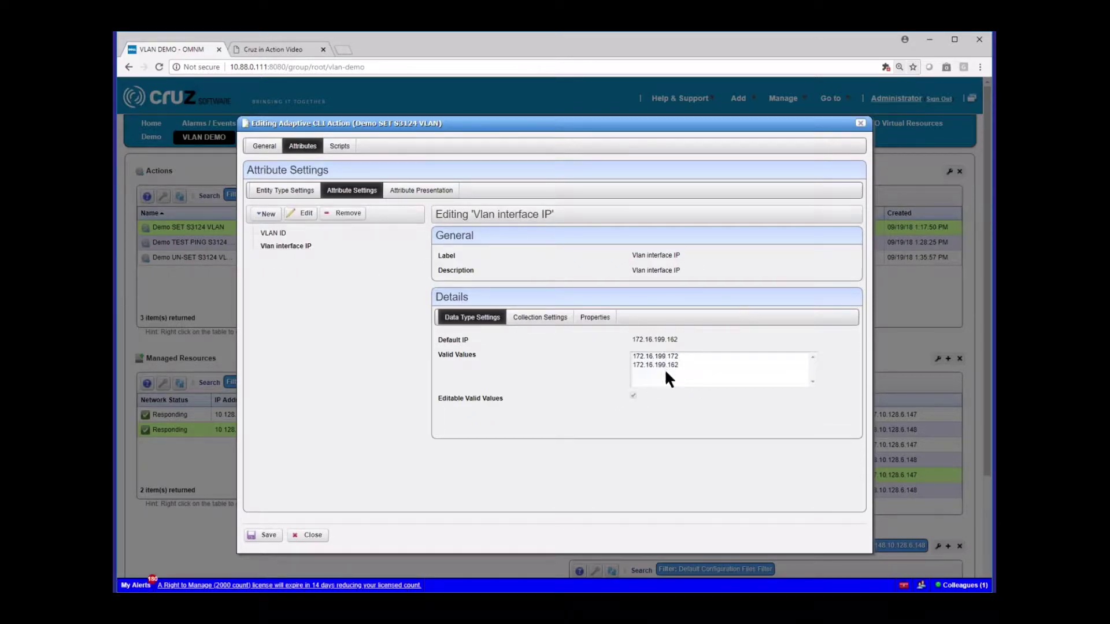
{"action": "left_click", "coordinate": [313, 536]}
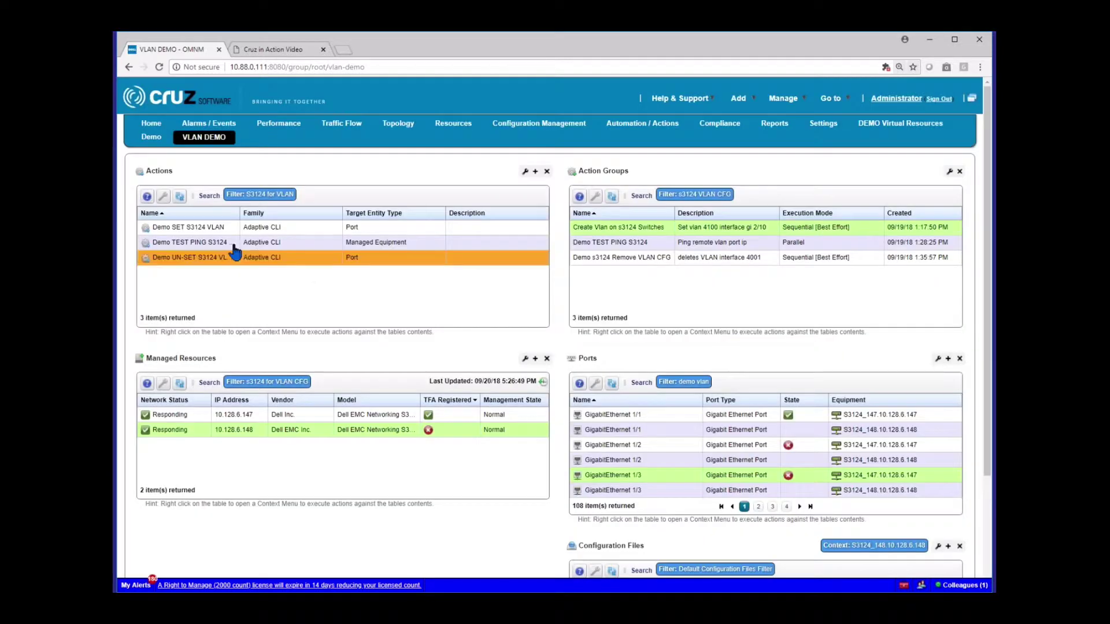
Step: Execute Demo SET S3124 VLAN with its port filter set to Equipment
{"action": "right_click", "coordinate": [217, 234]}
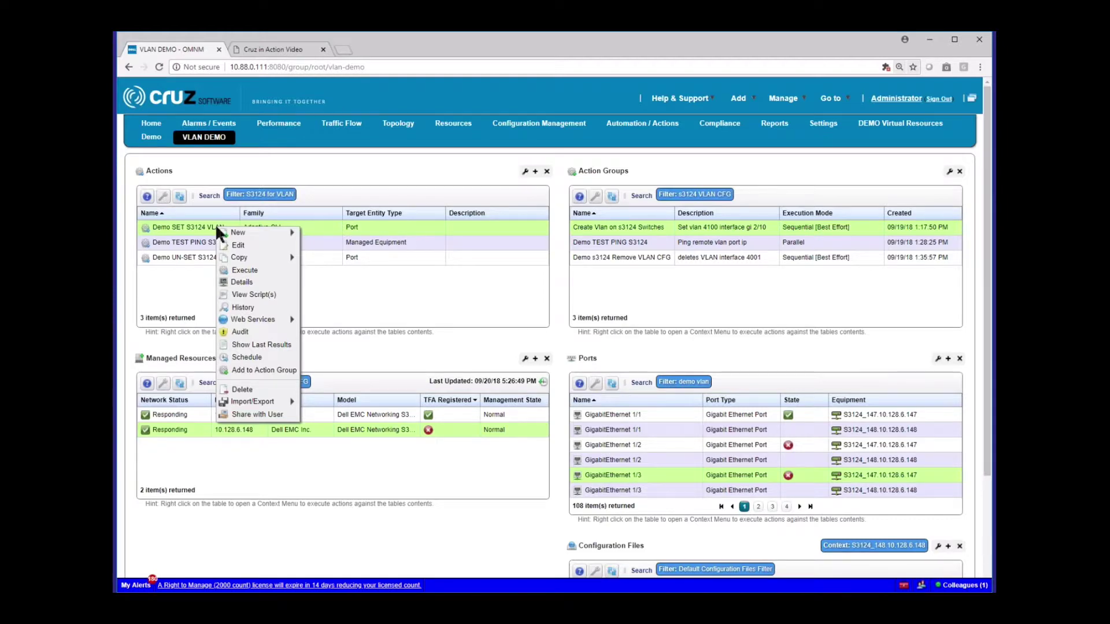
{"action": "left_click", "coordinate": [248, 270]}
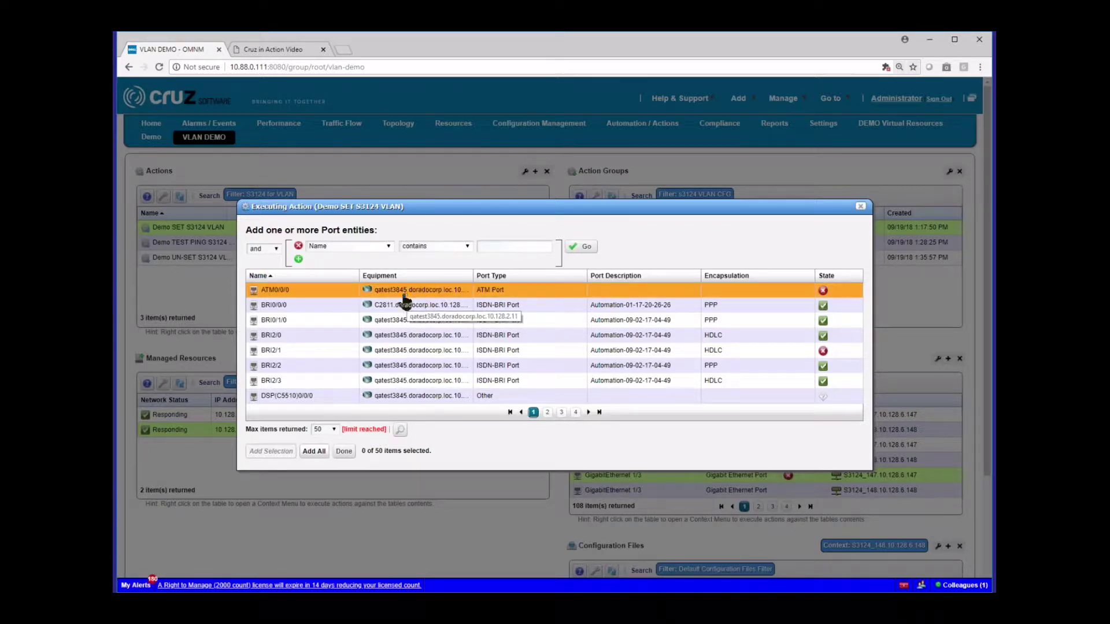
{"action": "left_click", "coordinate": [388, 246]}
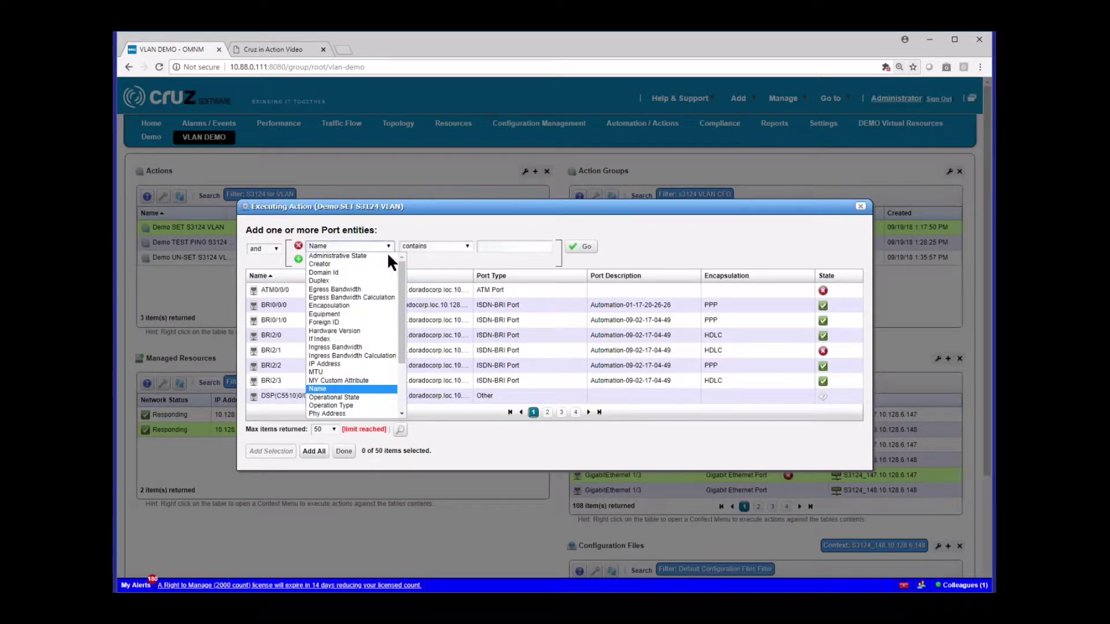
{"action": "left_click", "coordinate": [363, 314]}
Step: Search equipment for '312' and select the S3124 switch at 10.128.6.147
{"action": "left_click", "coordinate": [494, 247]}
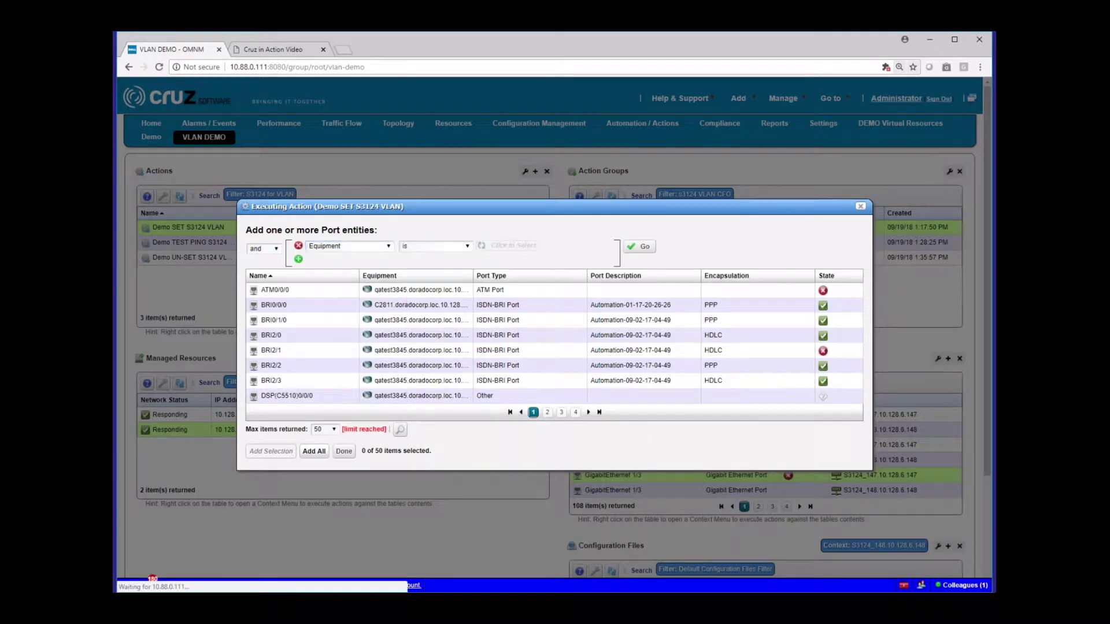
{"action": "left_click", "coordinate": [565, 237]}
{"action": "type", "text": "3124"}
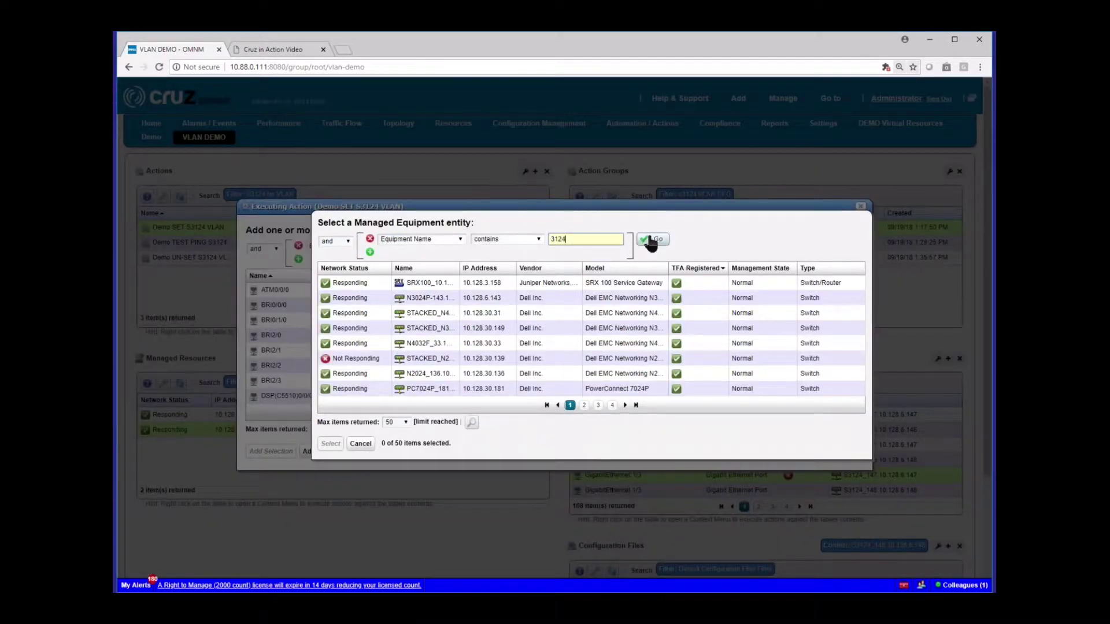
{"action": "left_click", "coordinate": [651, 240]}
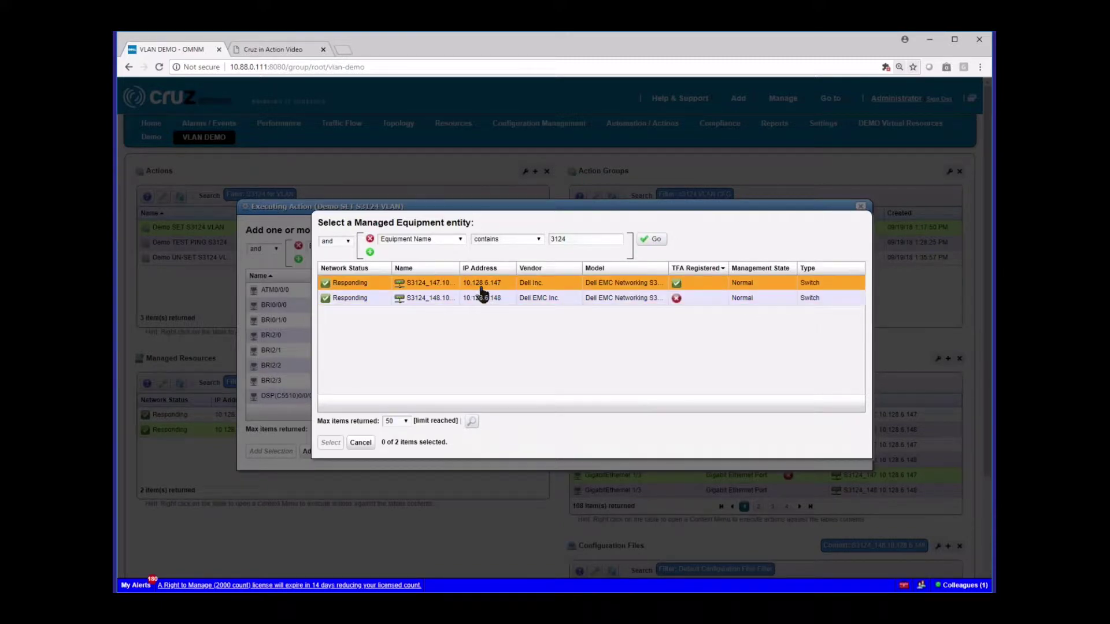
{"action": "left_click", "coordinate": [487, 289]}
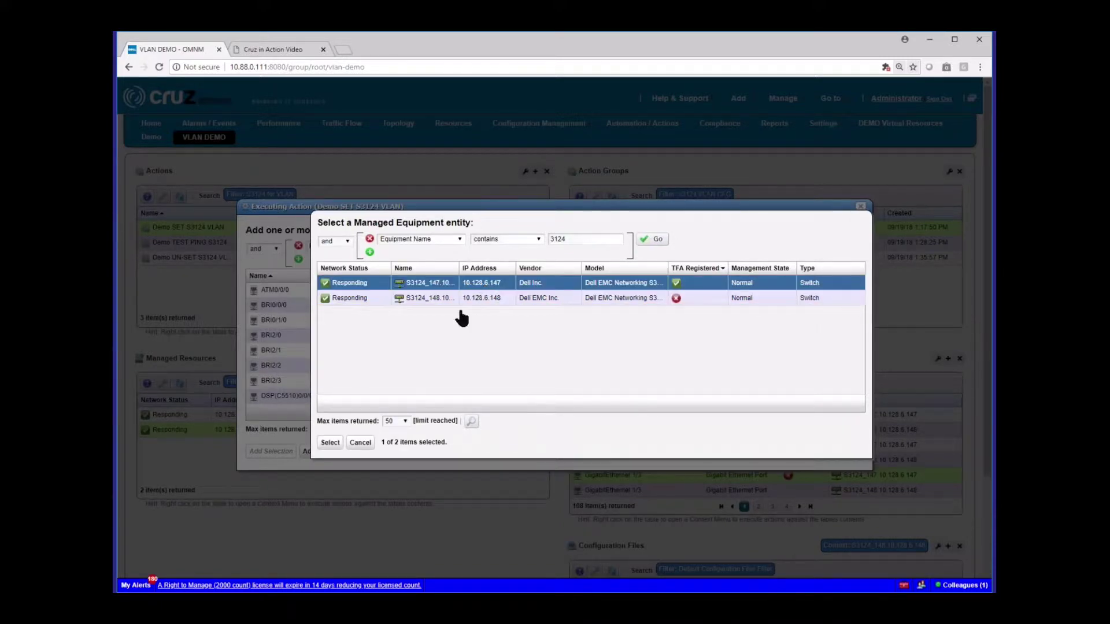
{"action": "left_click", "coordinate": [335, 445]}
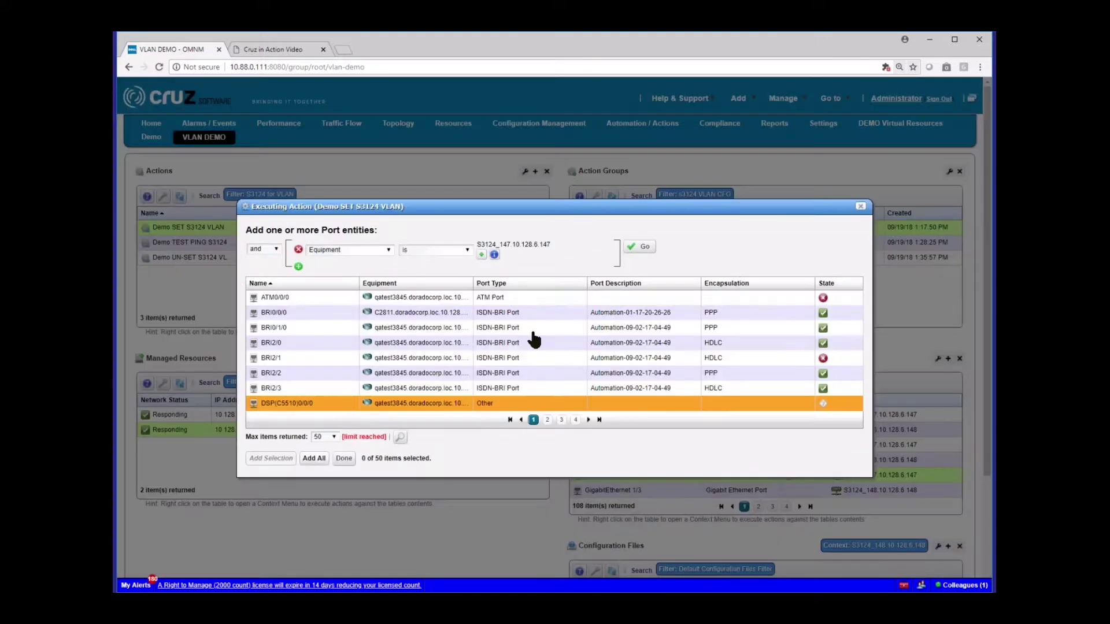
Step: Add GigabitEthernet 1/10 on the .147 switch as the action's target port
{"action": "left_click", "coordinate": [639, 248]}
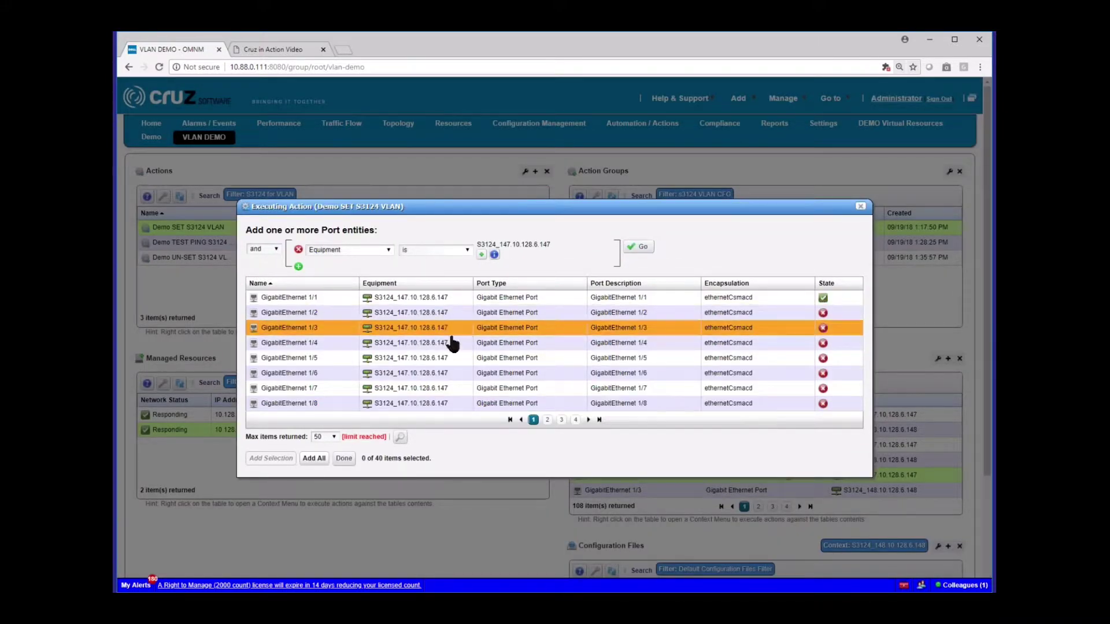
{"action": "left_click", "coordinate": [547, 420]}
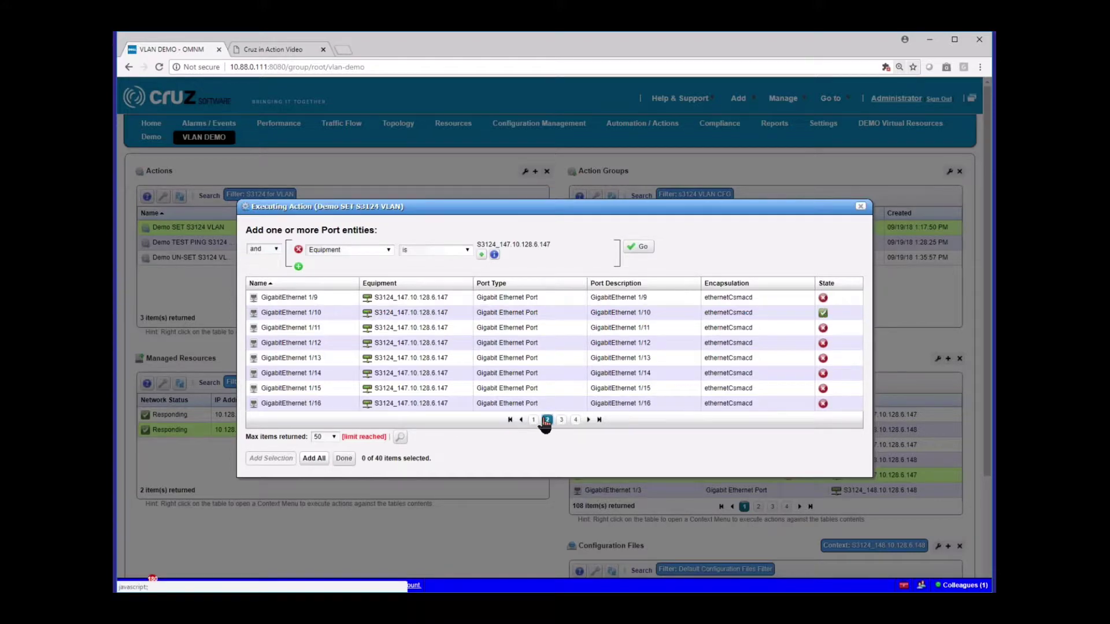
{"action": "left_click", "coordinate": [312, 317]}
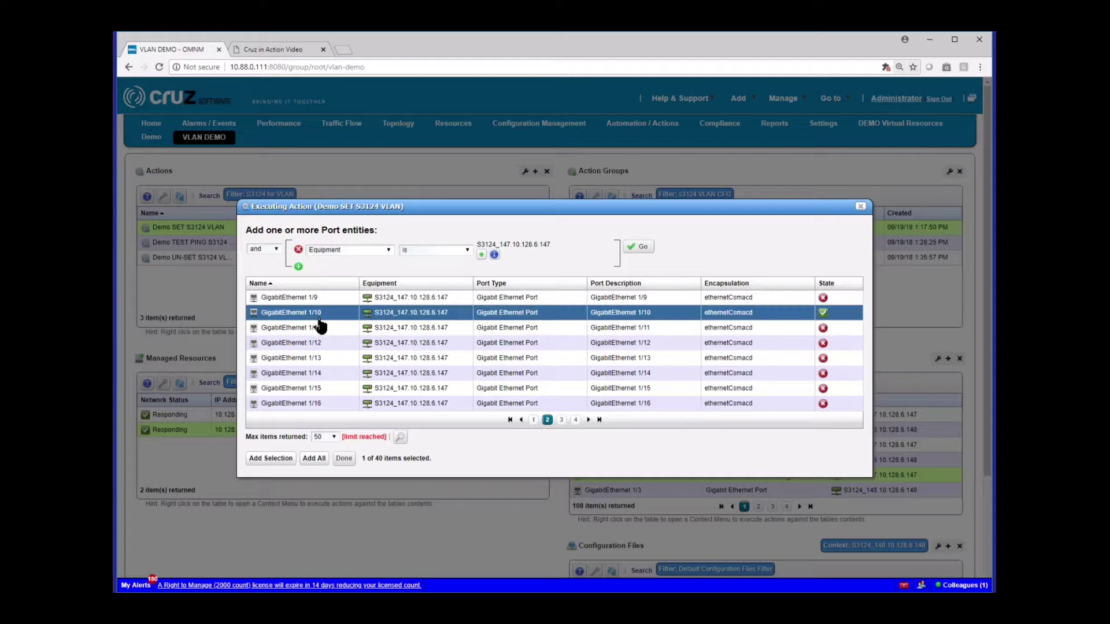
{"action": "left_click", "coordinate": [322, 315]}
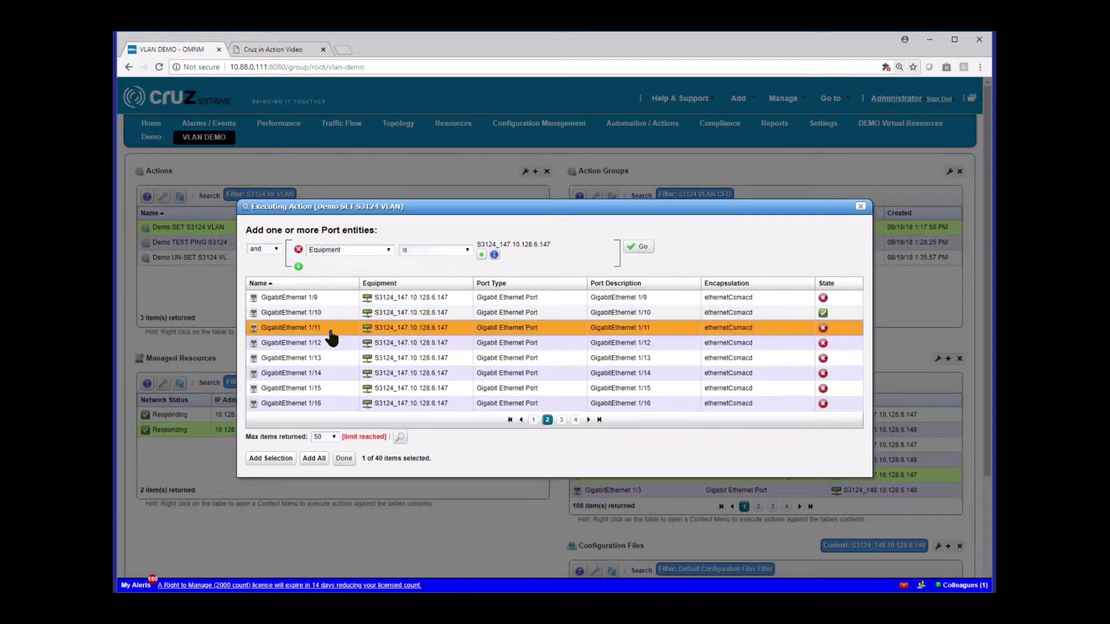
{"action": "left_click", "coordinate": [325, 313]}
{"action": "left_click", "coordinate": [282, 459]}
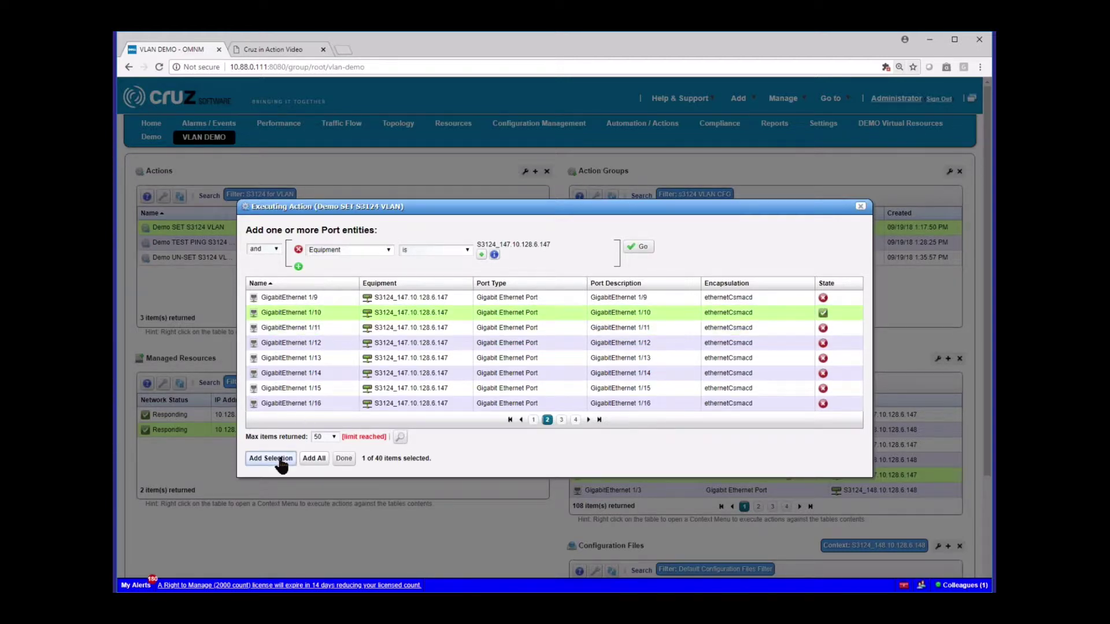
{"action": "left_click", "coordinate": [342, 460]}
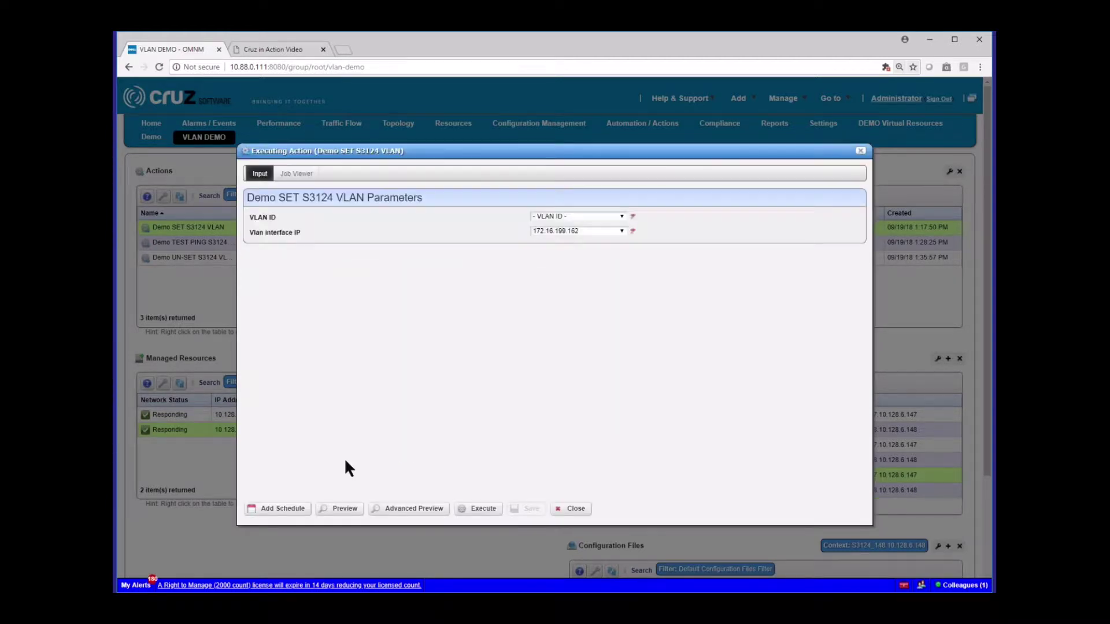
Step: Choose VLAN ID 4001 and keep 172.16.199.162 as the Vlan interface IP
{"action": "left_click", "coordinate": [603, 216]}
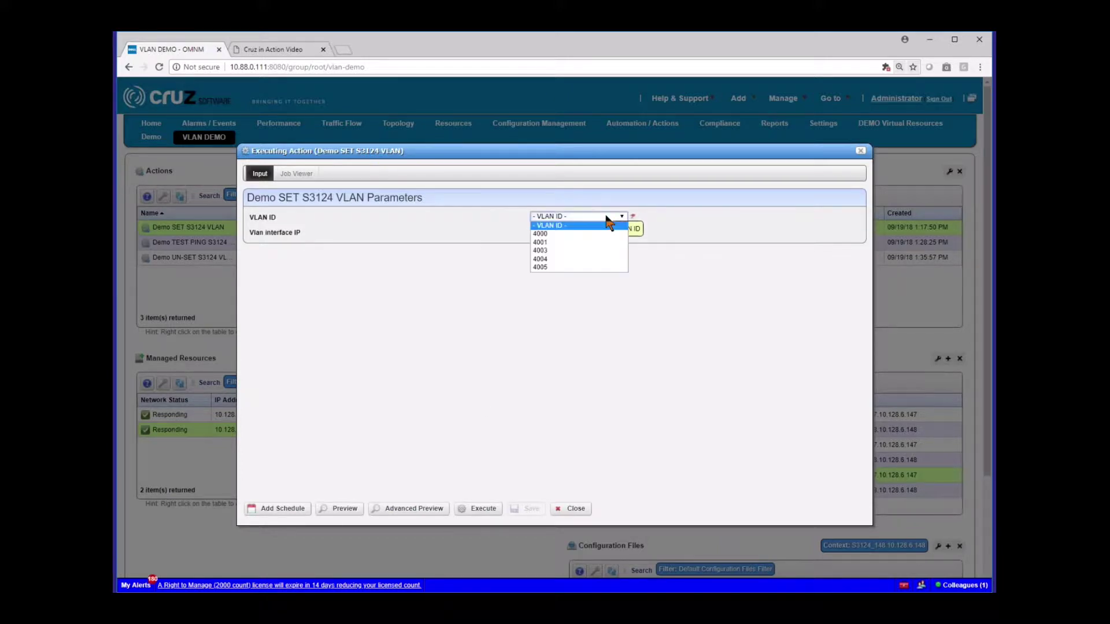
{"action": "left_click", "coordinate": [569, 241]}
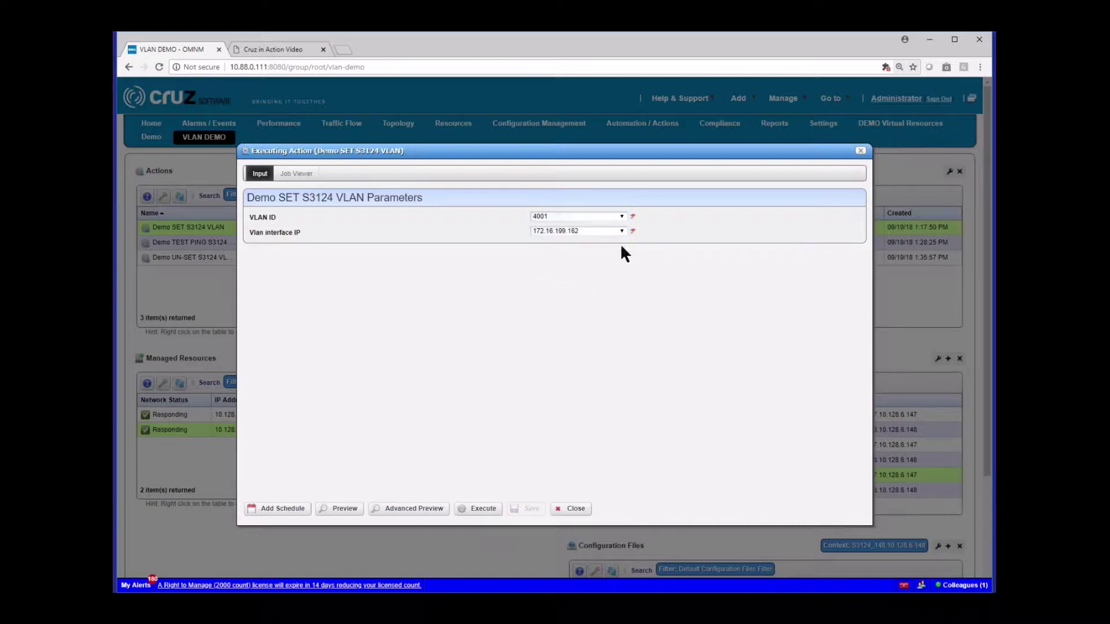
{"action": "left_click", "coordinate": [620, 231]}
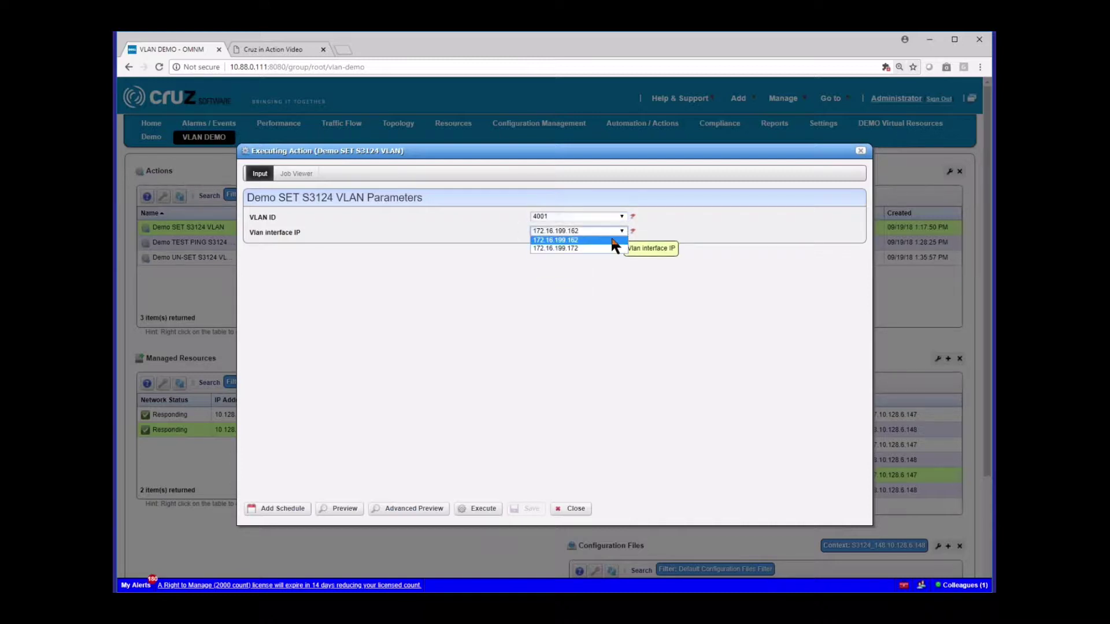
{"action": "left_click", "coordinate": [612, 239]}
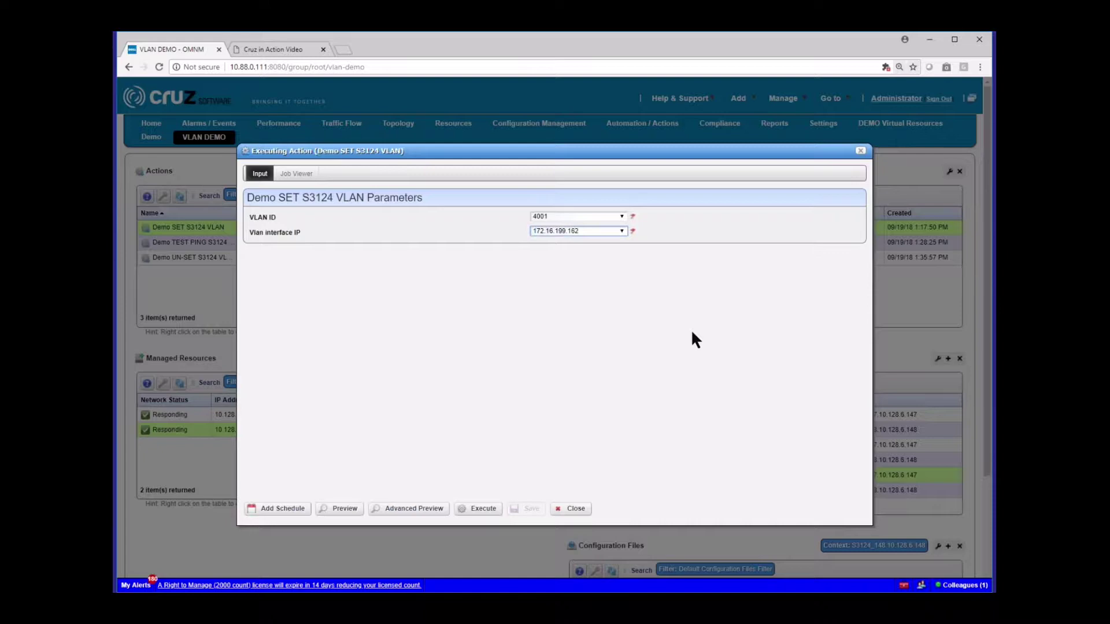
Step: Preview the generated CLI, checking the GigabitEthernet 1/10, IP and untagged lines
{"action": "left_click", "coordinate": [343, 508]}
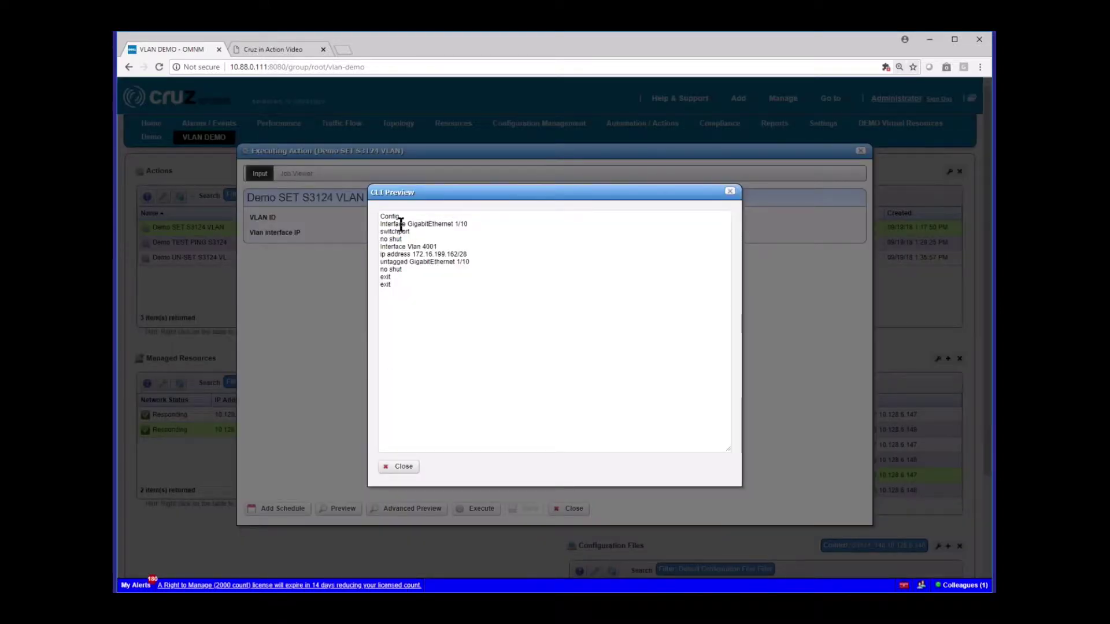
{"action": "left_click_drag", "start_coordinate": [407, 224], "coordinate": [470, 224]}
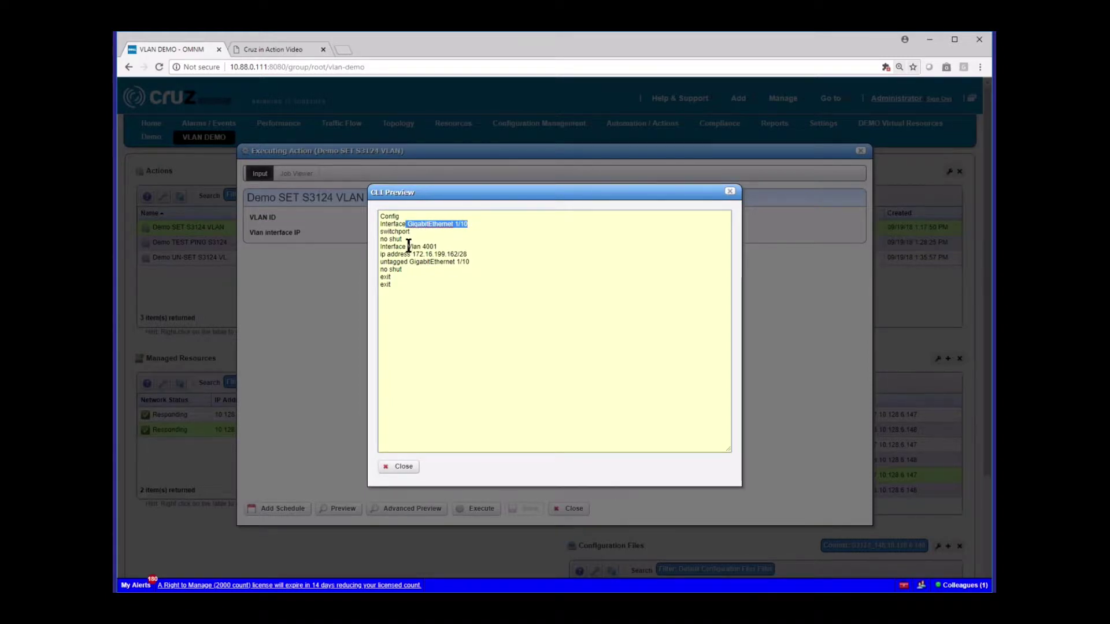
{"action": "mouse_move", "coordinate": [419, 255]}
{"action": "left_mouse_down"}
{"action": "mouse_move", "coordinate": [481, 260]}
{"action": "mouse_move", "coordinate": [409, 263]}
{"action": "left_mouse_up"}
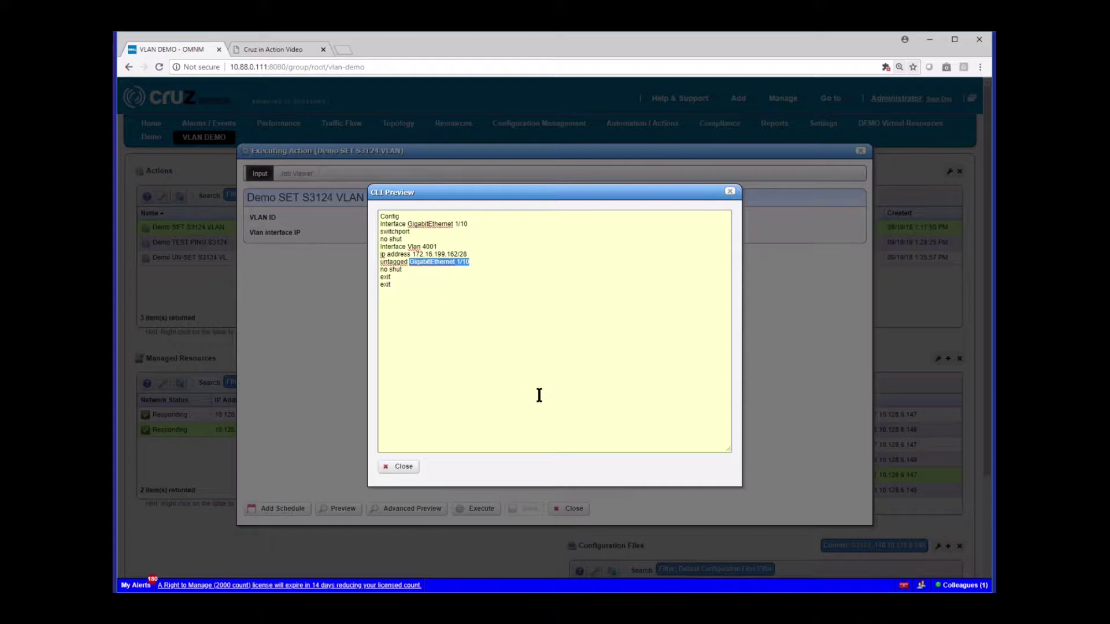
{"action": "left_click", "coordinate": [402, 468]}
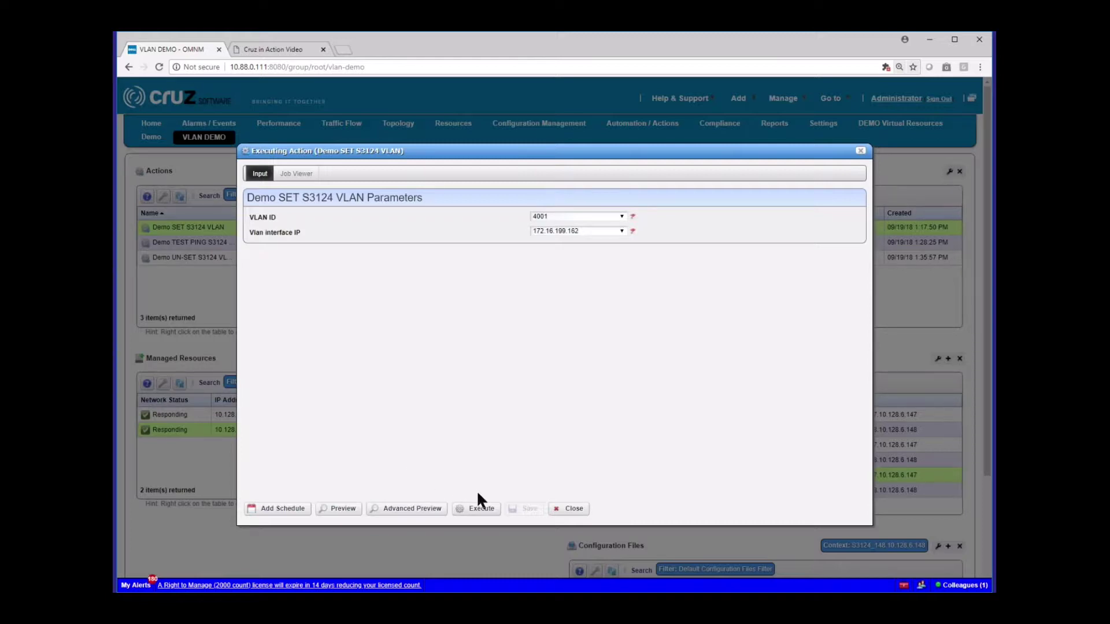
Step: Rerun Demo SET S3124 VLAN with the port filter set to equipment S3124_148
{"action": "left_click", "coordinate": [567, 509]}
{"action": "right_click", "coordinate": [176, 229]}
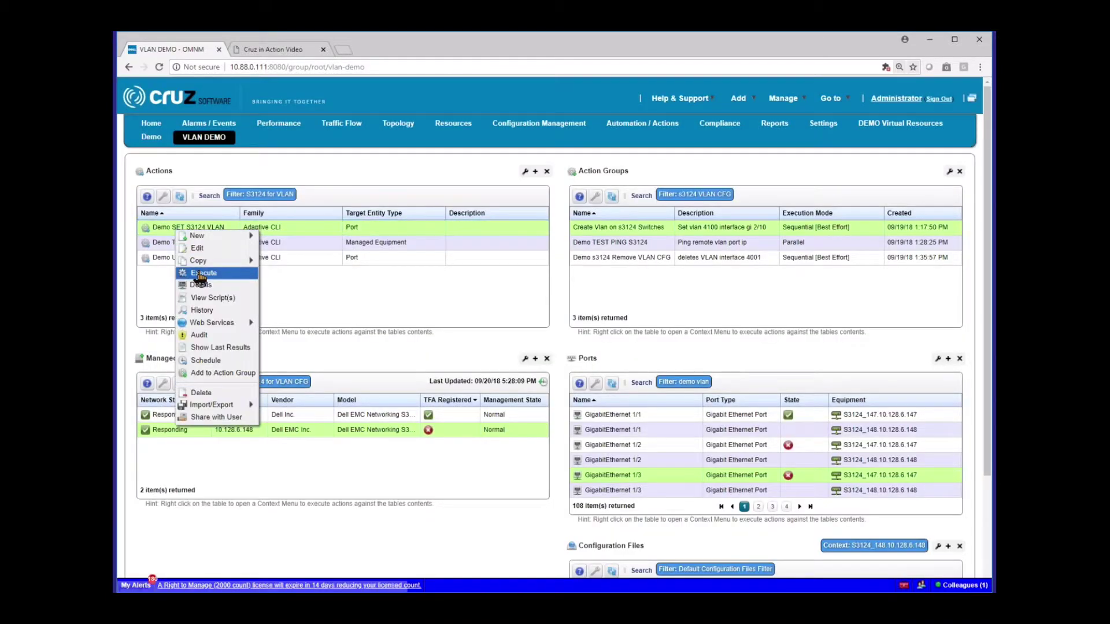
{"action": "left_click", "coordinate": [202, 273]}
{"action": "left_click", "coordinate": [384, 246]}
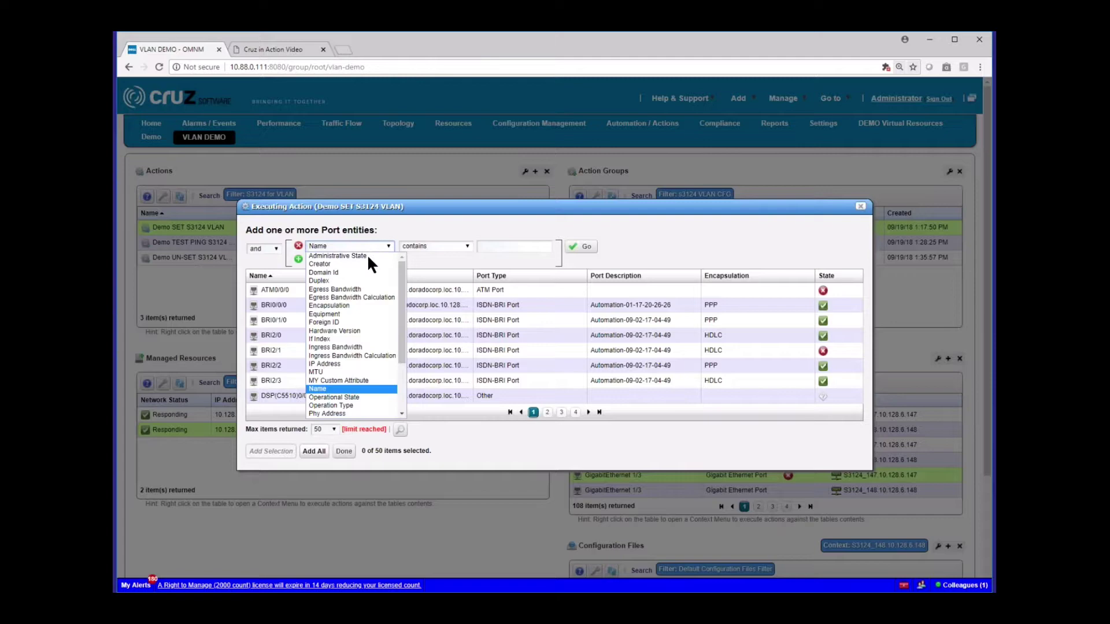
{"action": "left_click", "coordinate": [362, 315]}
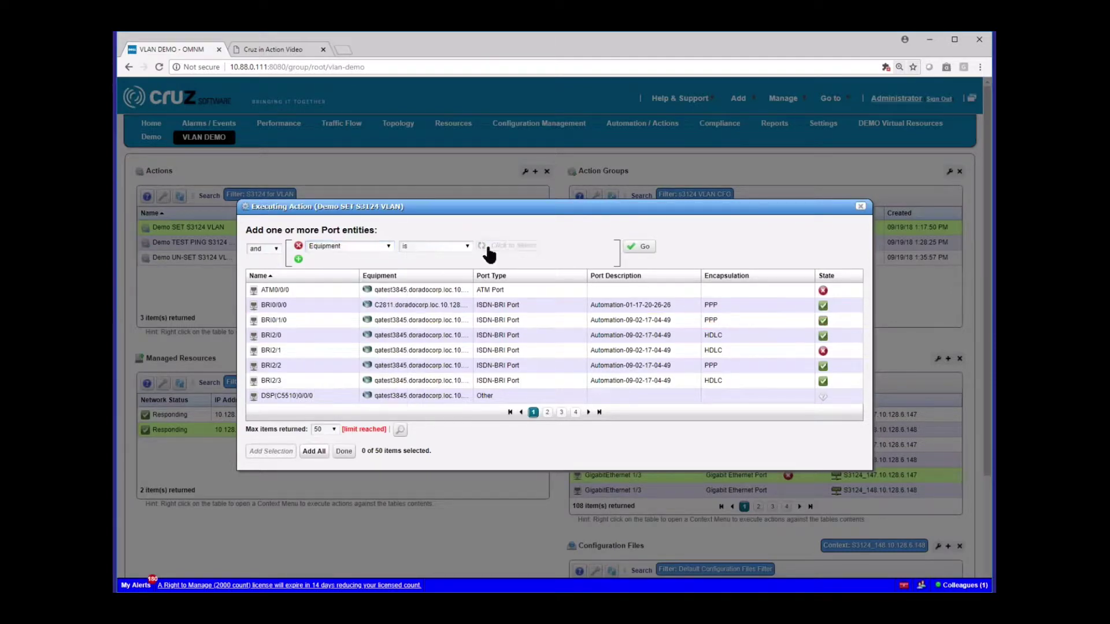
{"action": "left_click", "coordinate": [489, 249]}
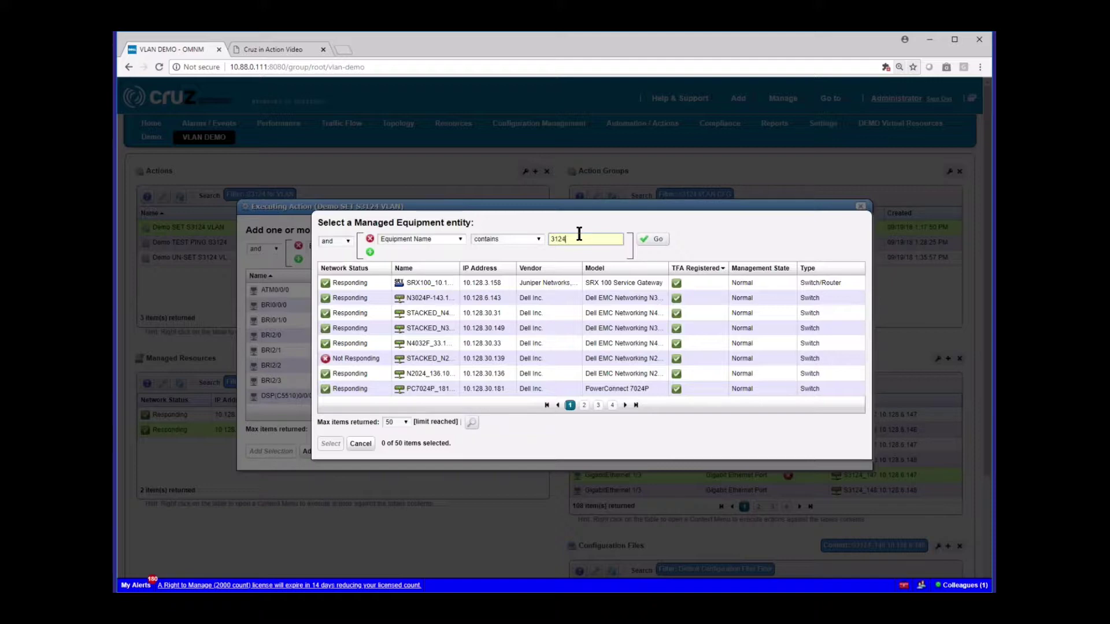
{"action": "left_click", "coordinate": [652, 239]}
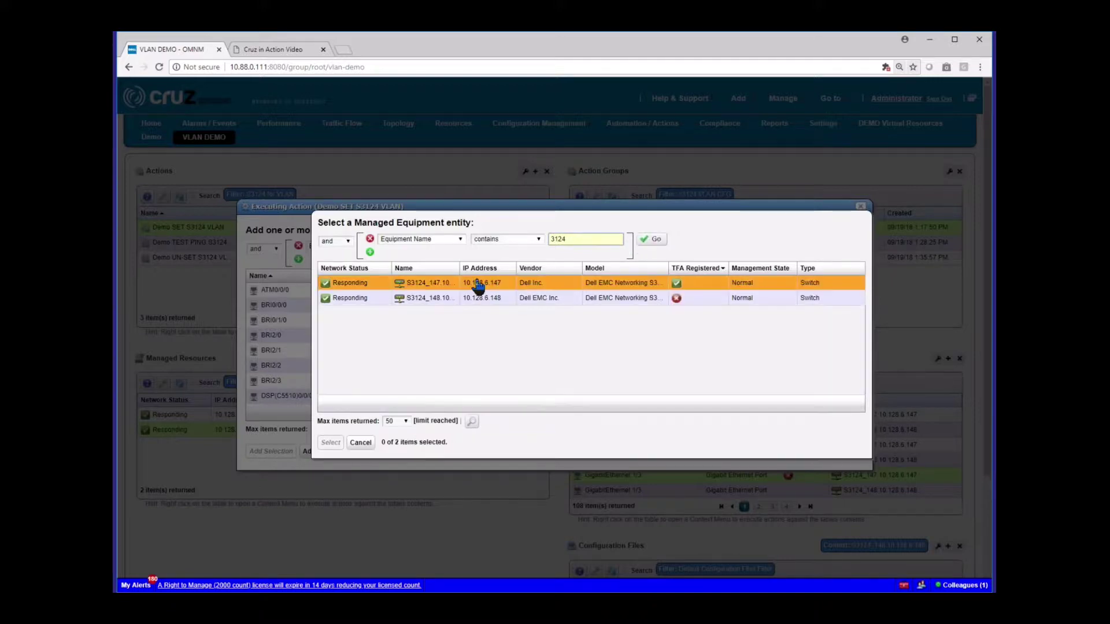
{"action": "left_click", "coordinate": [446, 305]}
{"action": "left_click", "coordinate": [331, 442]}
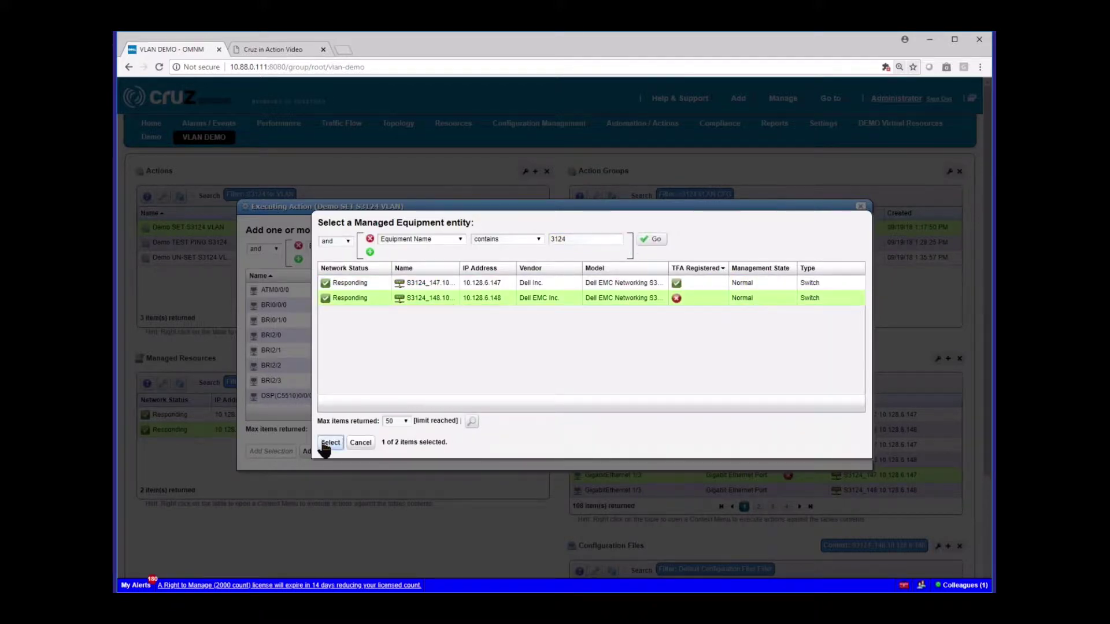
Step: Target port GigabitEthernet 1/5 and choose VLAN ID 4001
{"action": "left_click", "coordinate": [639, 246]}
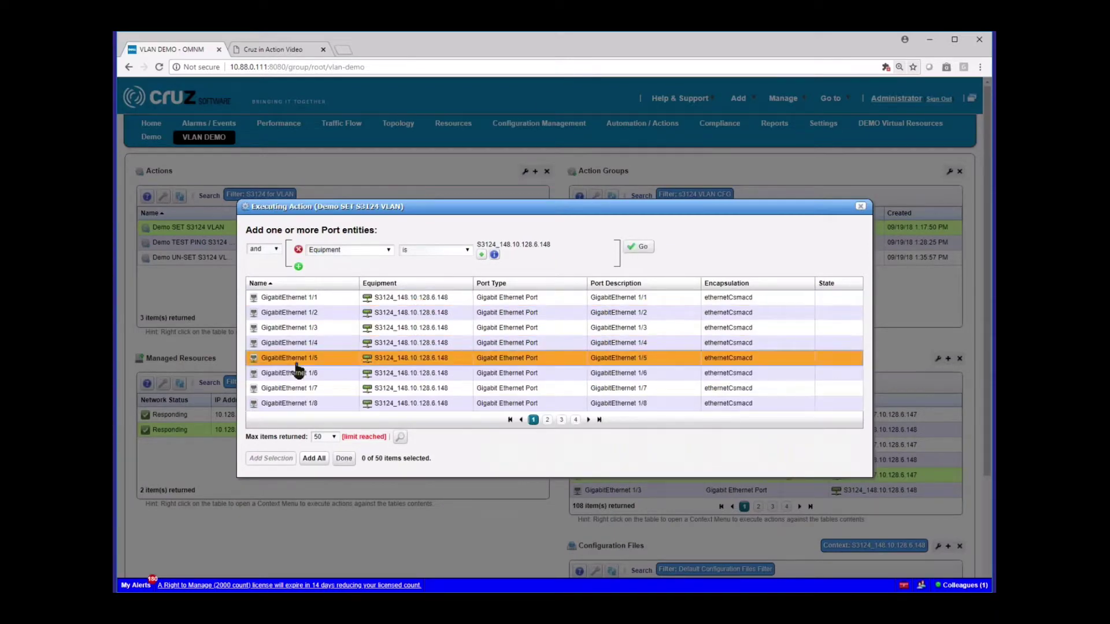
{"action": "left_click", "coordinate": [292, 360]}
{"action": "left_click", "coordinate": [286, 459]}
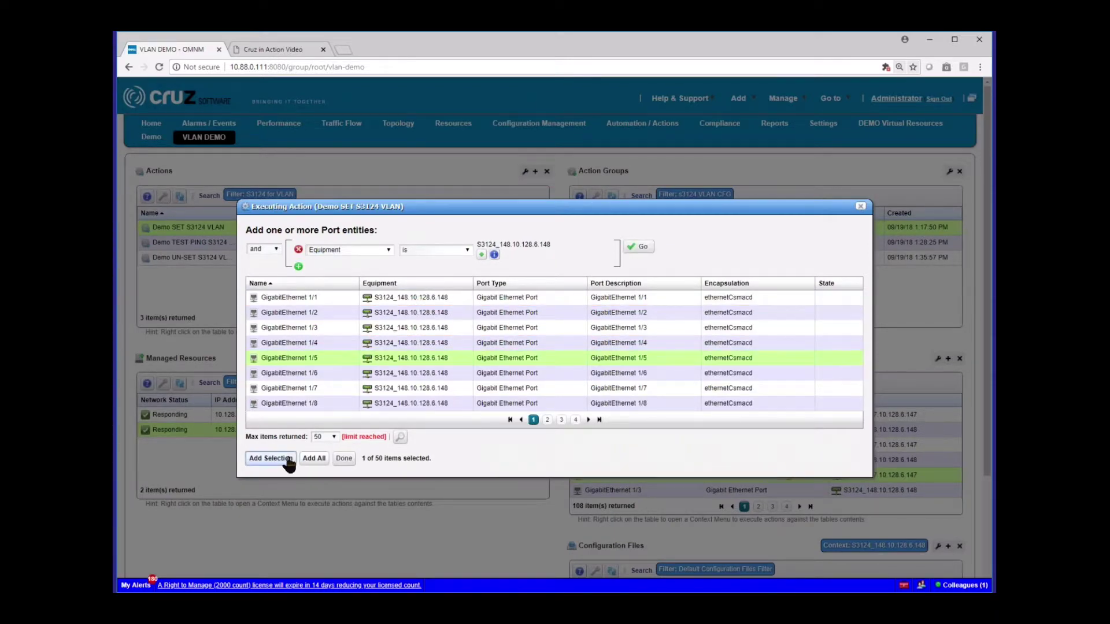
{"action": "left_click", "coordinate": [341, 461]}
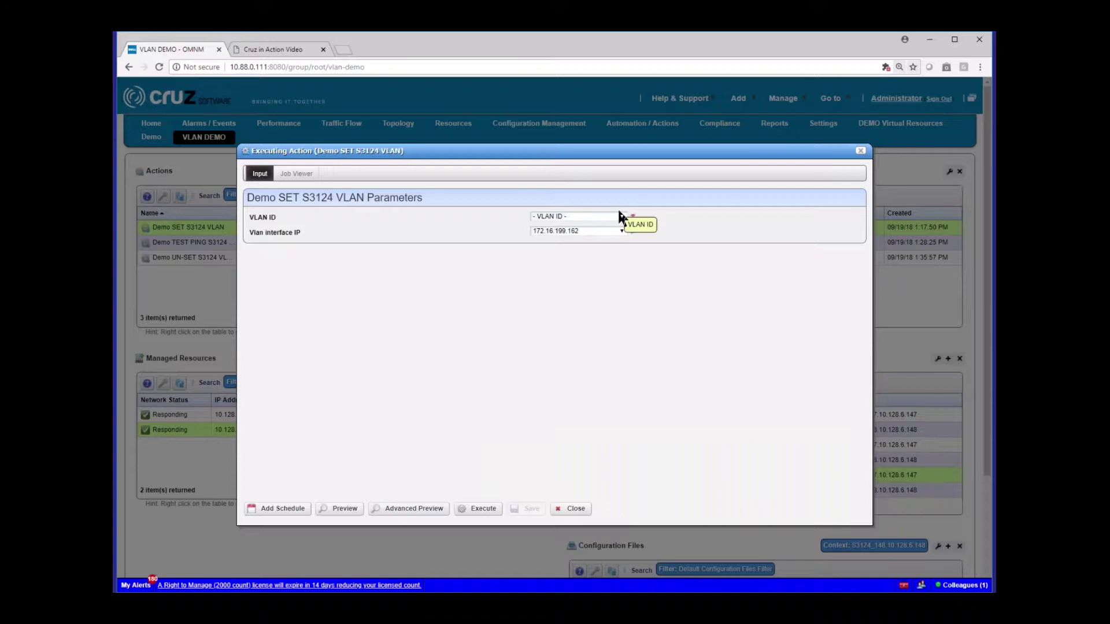
{"action": "left_click", "coordinate": [618, 211]}
{"action": "left_click", "coordinate": [579, 242]}
Step: Close the action dialog and page the Ports list to page 4, showing GigabitEthernet 1/10–1/12
{"action": "left_click", "coordinate": [576, 509]}
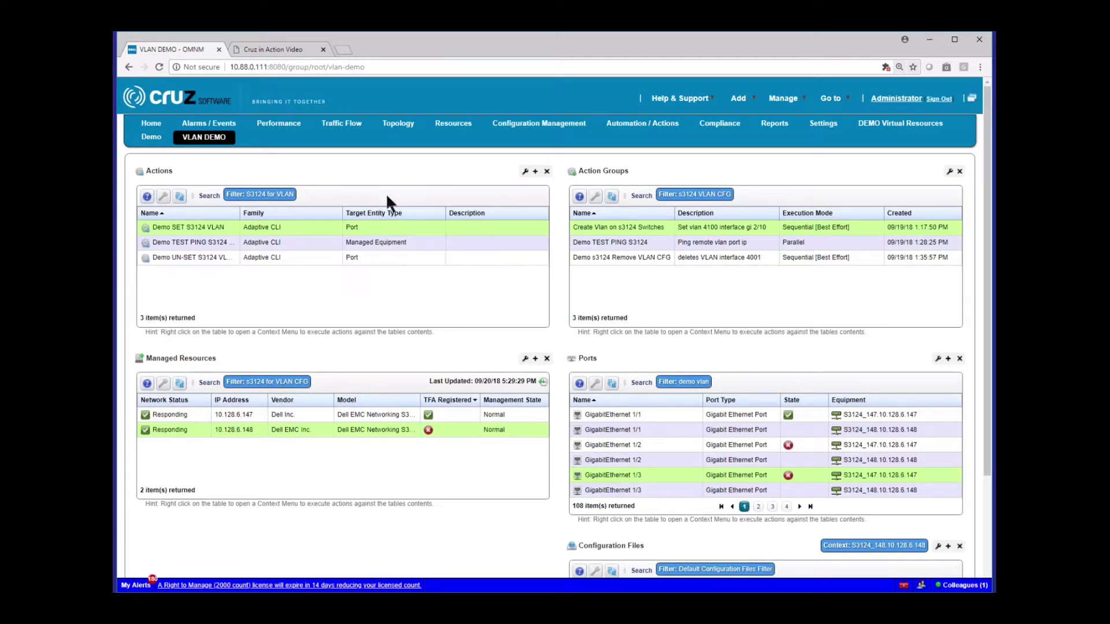
{"action": "mouse_move", "coordinate": [443, 129]}
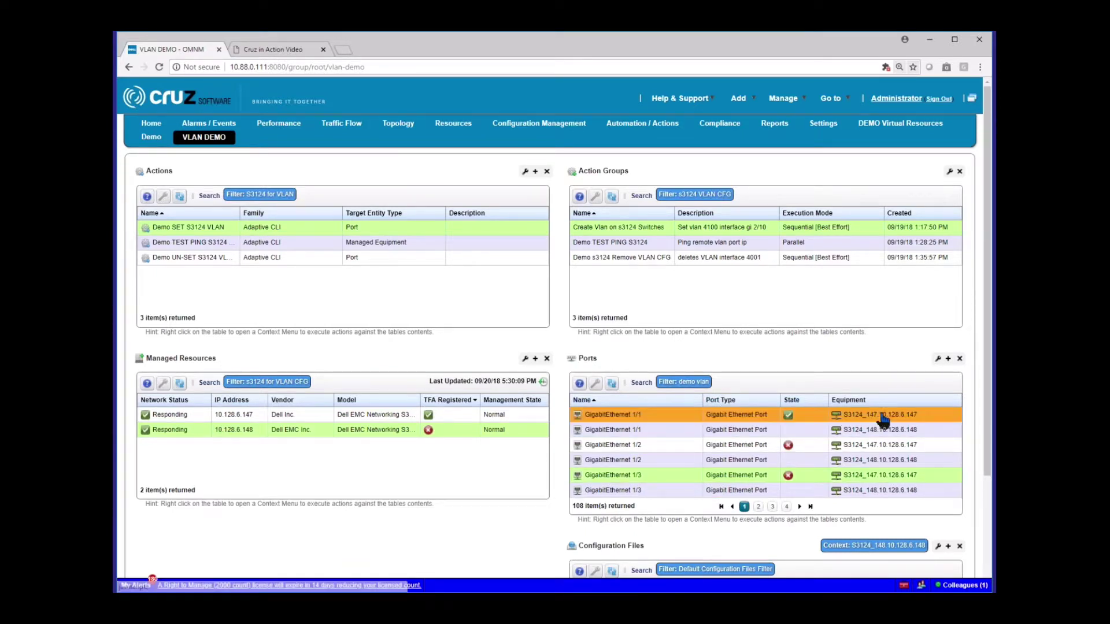
{"action": "left_click", "coordinate": [896, 475]}
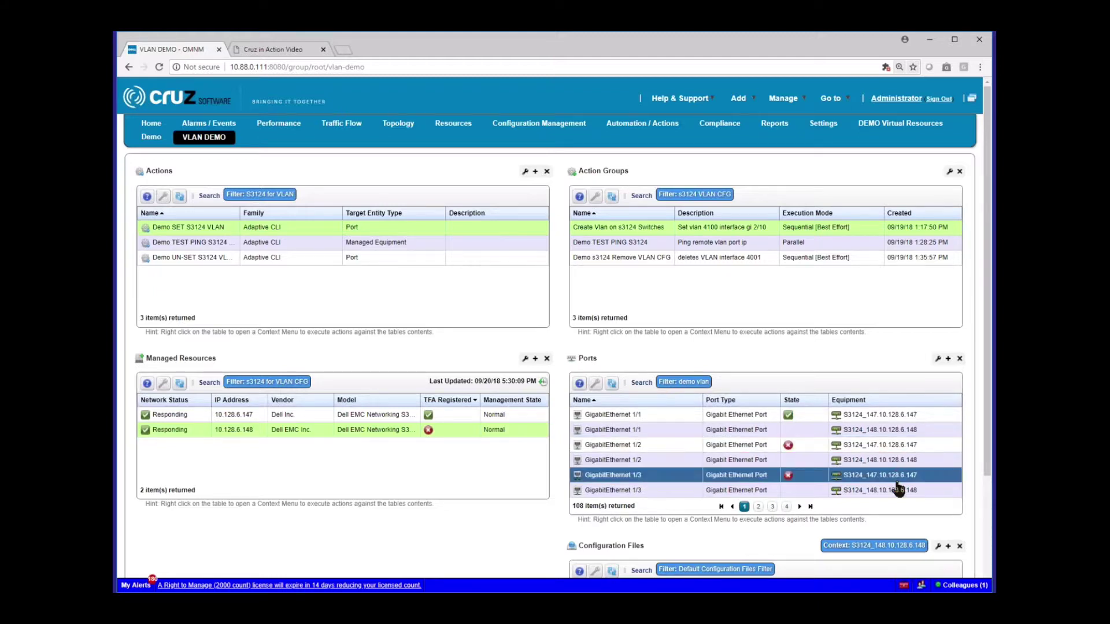
{"action": "left_click", "coordinate": [760, 507]}
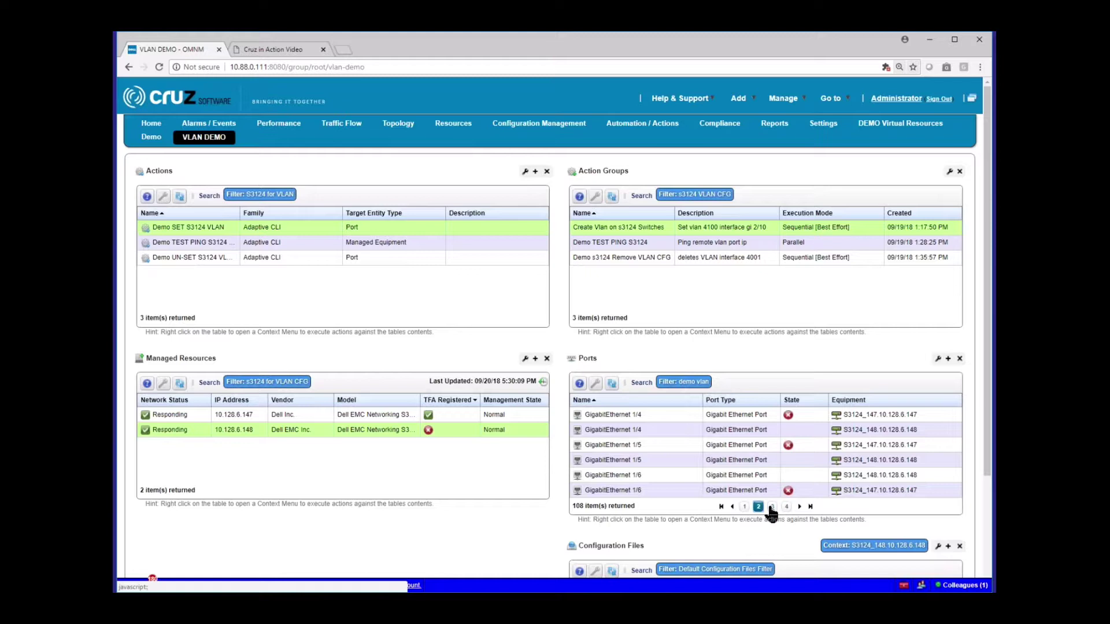
{"action": "left_click", "coordinate": [772, 507]}
{"action": "left_click", "coordinate": [786, 508]}
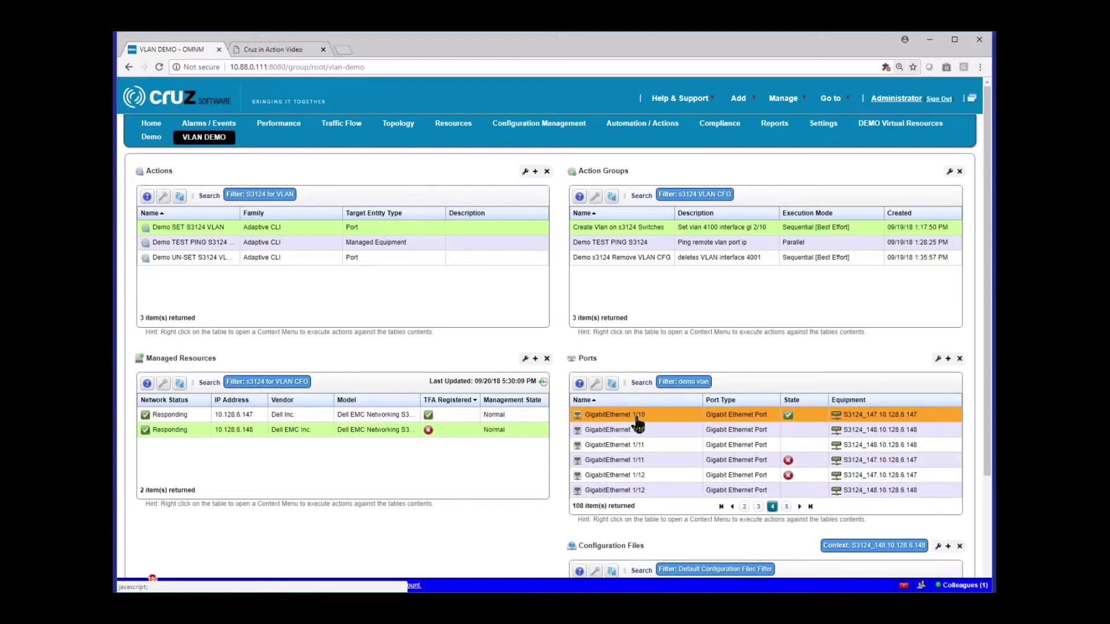
Step: Run Demo SET S3124 VLAN directly on port GigabitEthernet 1/10 from its context menu
{"action": "right_click", "coordinate": [638, 417]}
{"action": "left_click", "coordinate": [636, 417]}
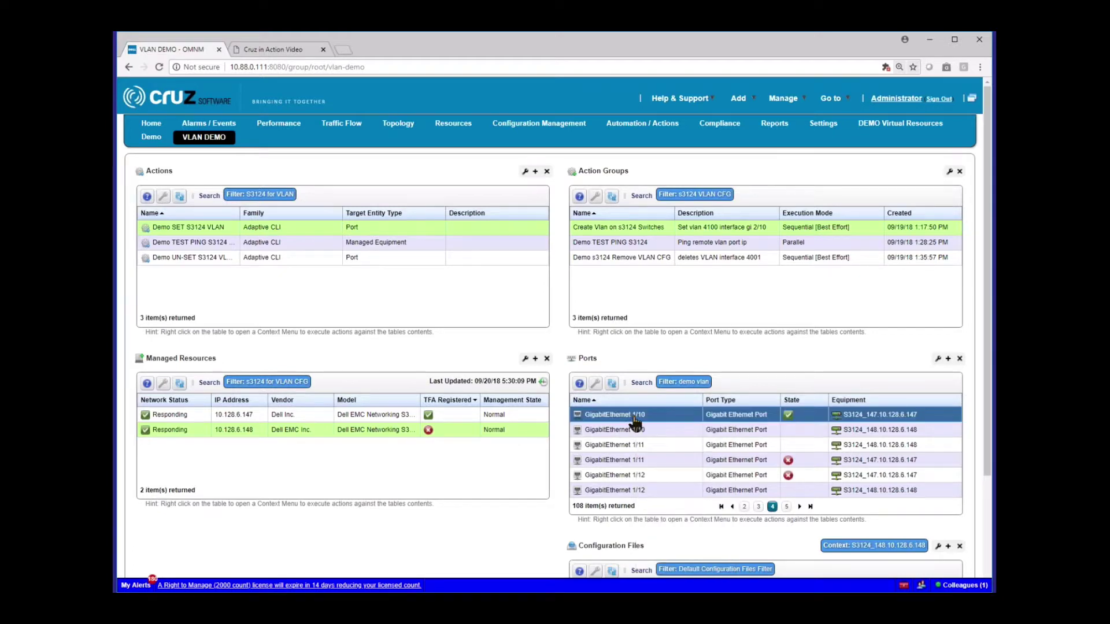
{"action": "right_click", "coordinate": [635, 416]}
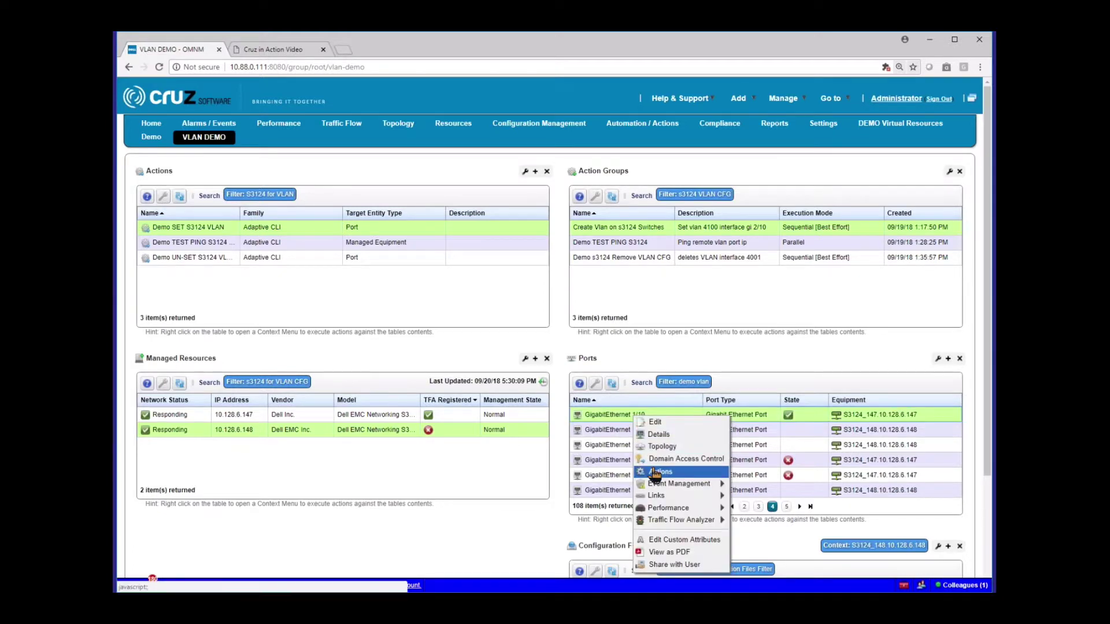
{"action": "left_click", "coordinate": [656, 472]}
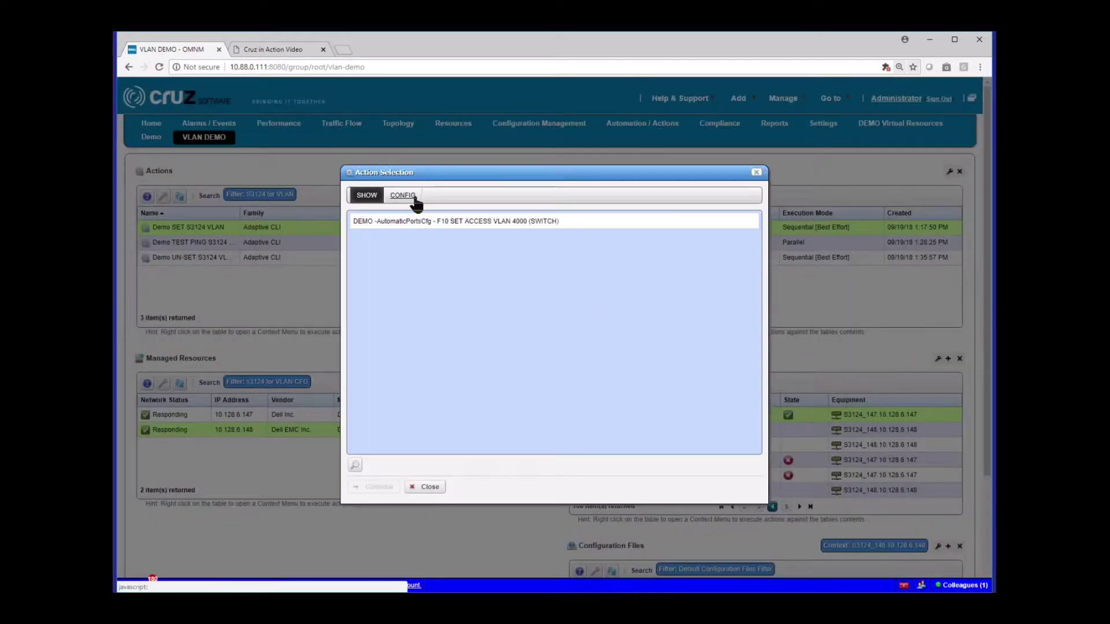
{"action": "left_click", "coordinate": [403, 195]}
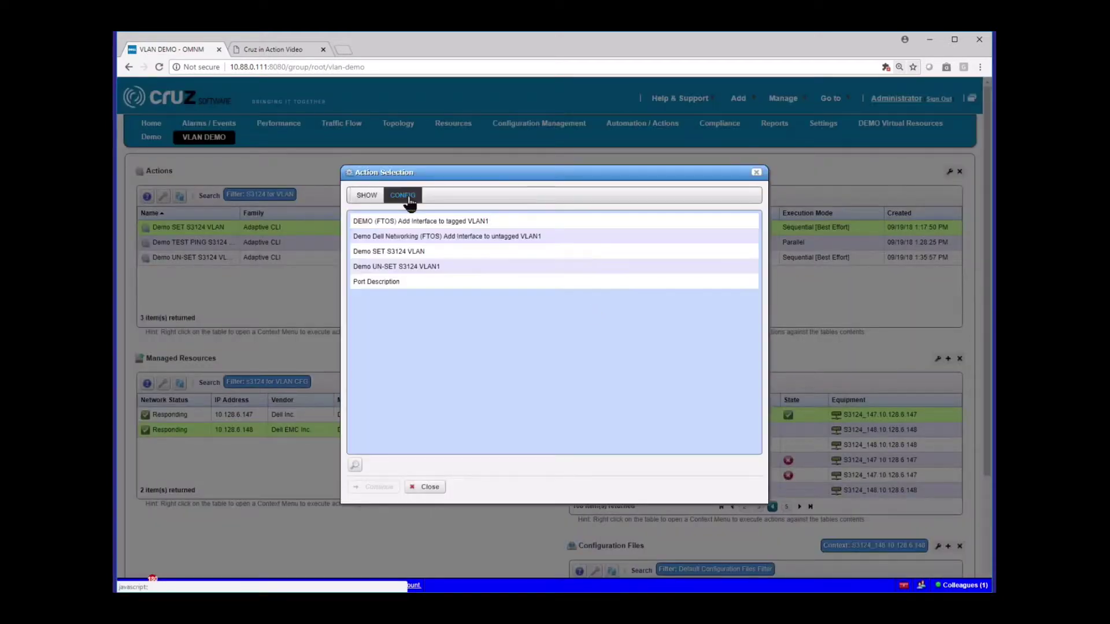
{"action": "left_click", "coordinate": [373, 256]}
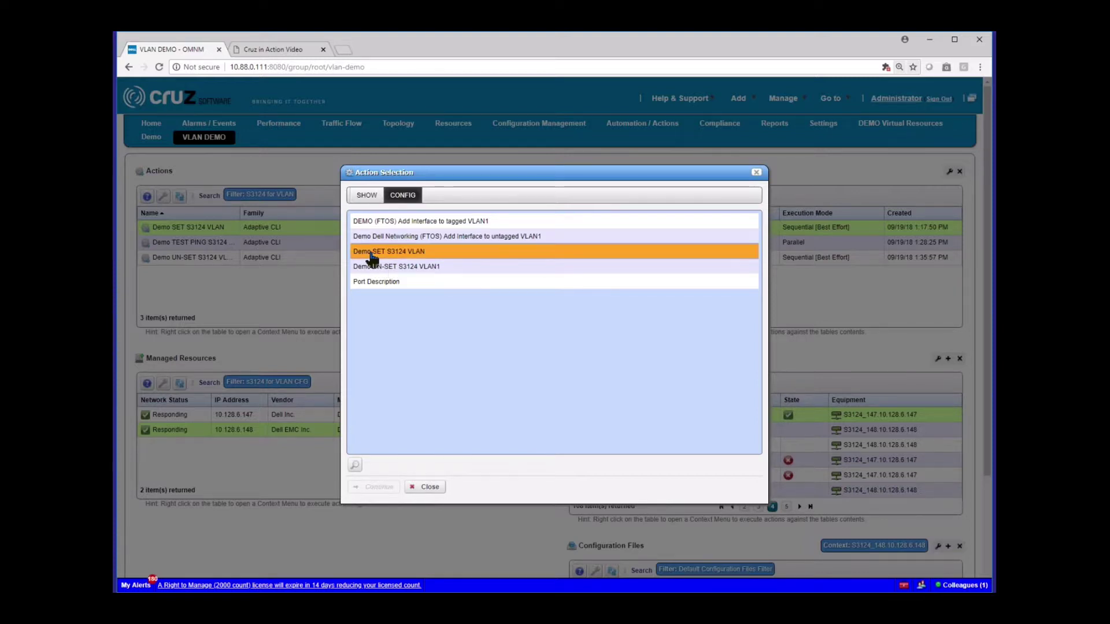
{"action": "left_click", "coordinate": [372, 255]}
{"action": "left_click", "coordinate": [375, 486]}
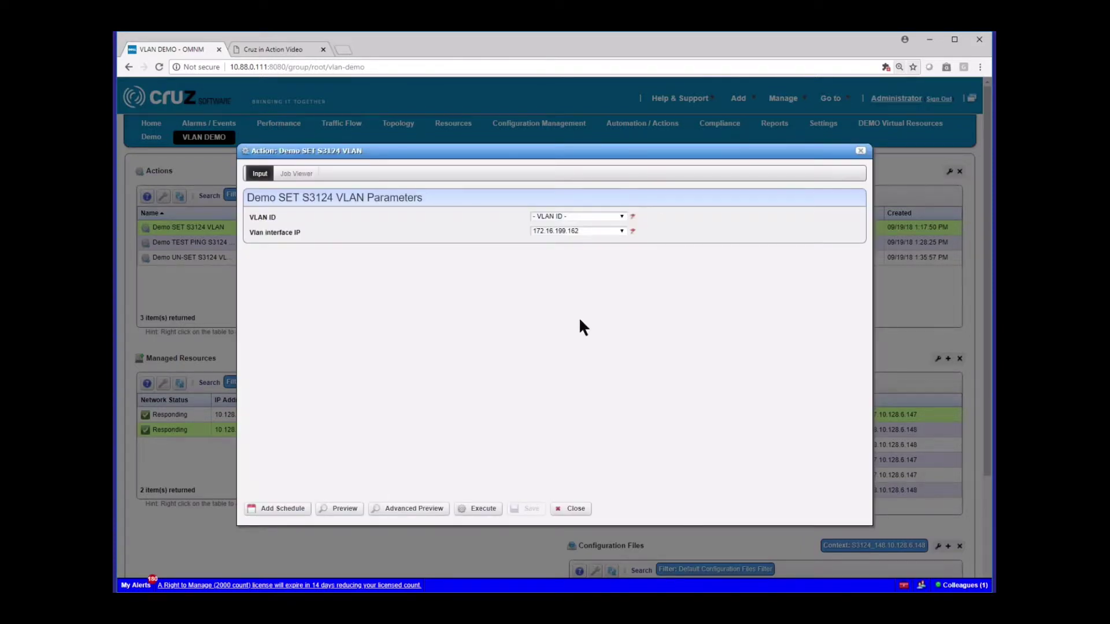
Step: Set VLAN ID 4001, review the GigabitEthernet 1/10 CLI preview, and close the action
{"action": "left_click", "coordinate": [610, 219]}
{"action": "left_click", "coordinate": [586, 240]}
{"action": "left_click", "coordinate": [346, 510]}
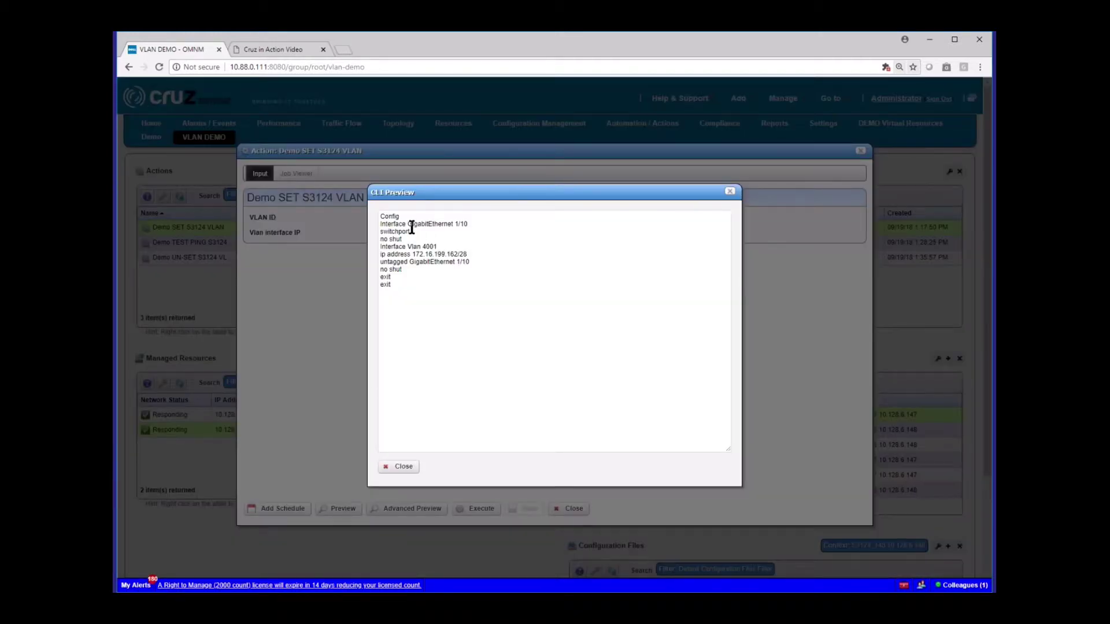
{"action": "left_click_drag", "start_coordinate": [409, 224], "coordinate": [470, 223]}
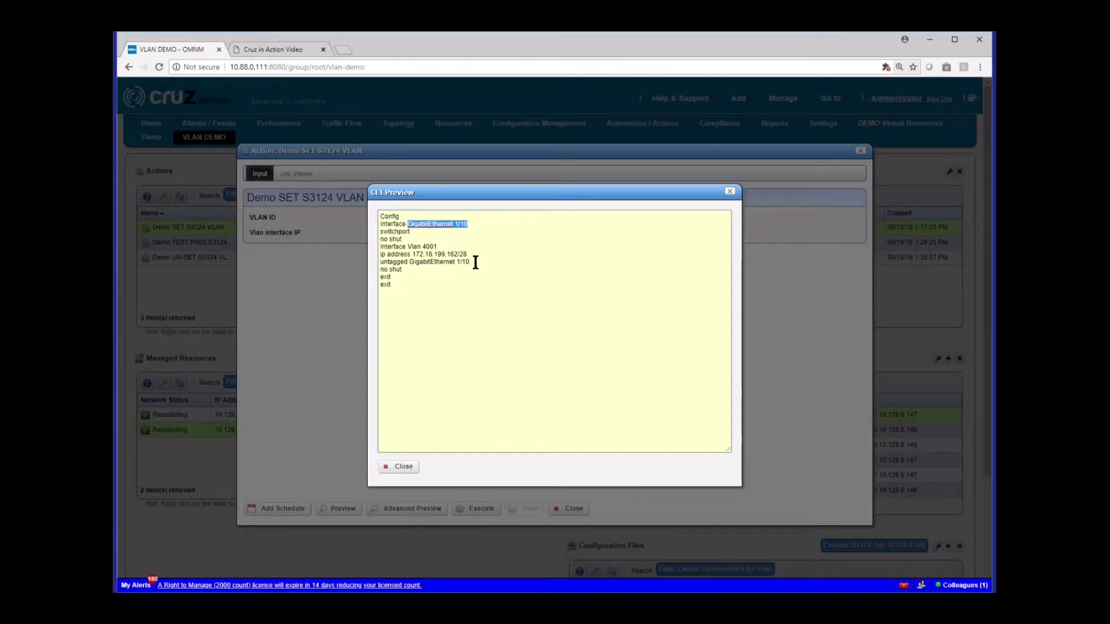
{"action": "left_click_drag", "start_coordinate": [475, 261], "coordinate": [416, 269]}
{"action": "left_click", "coordinate": [513, 264]}
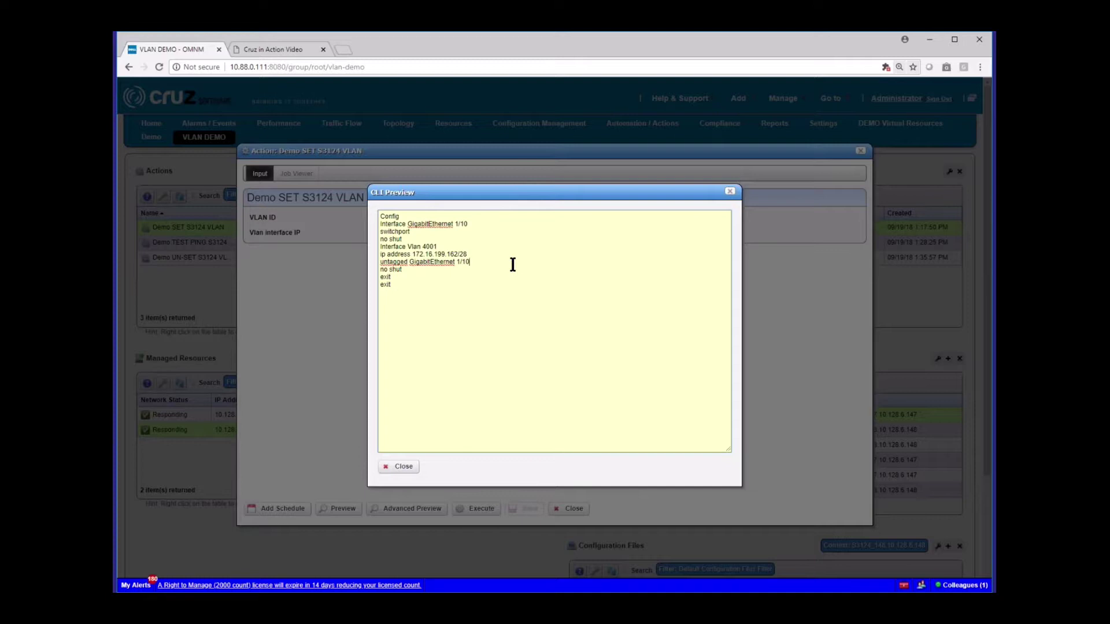
{"action": "left_click", "coordinate": [405, 467]}
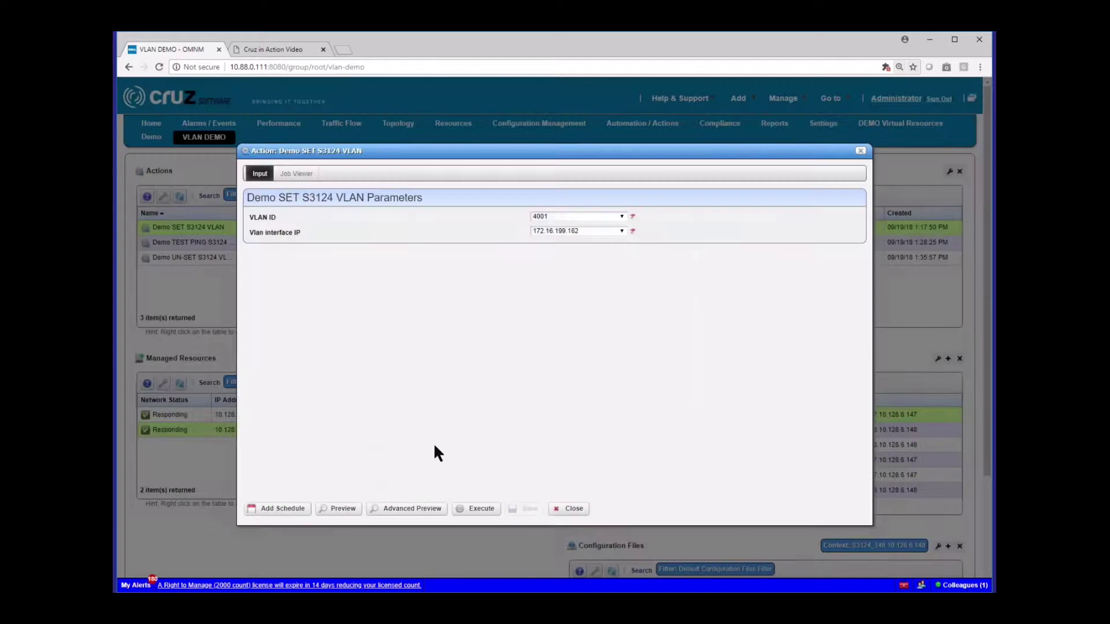
{"action": "left_click", "coordinate": [567, 510]}
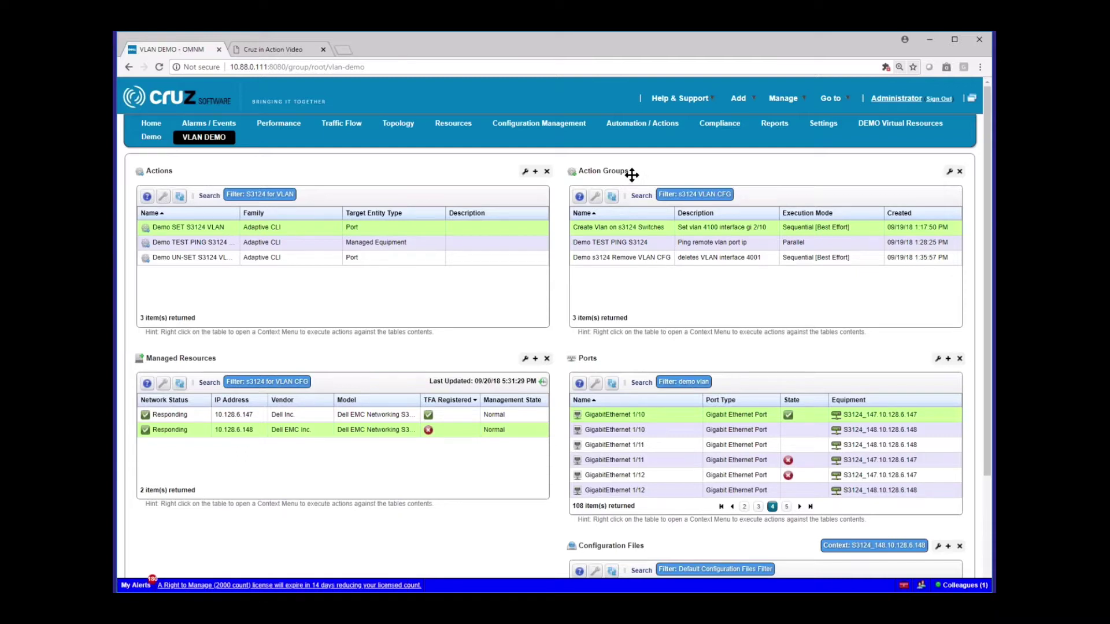
Step: Edit the Create Vlan on s3124 Switches group, leaving execution mode at Sequential [Best Effort]
{"action": "right_click", "coordinate": [634, 225]}
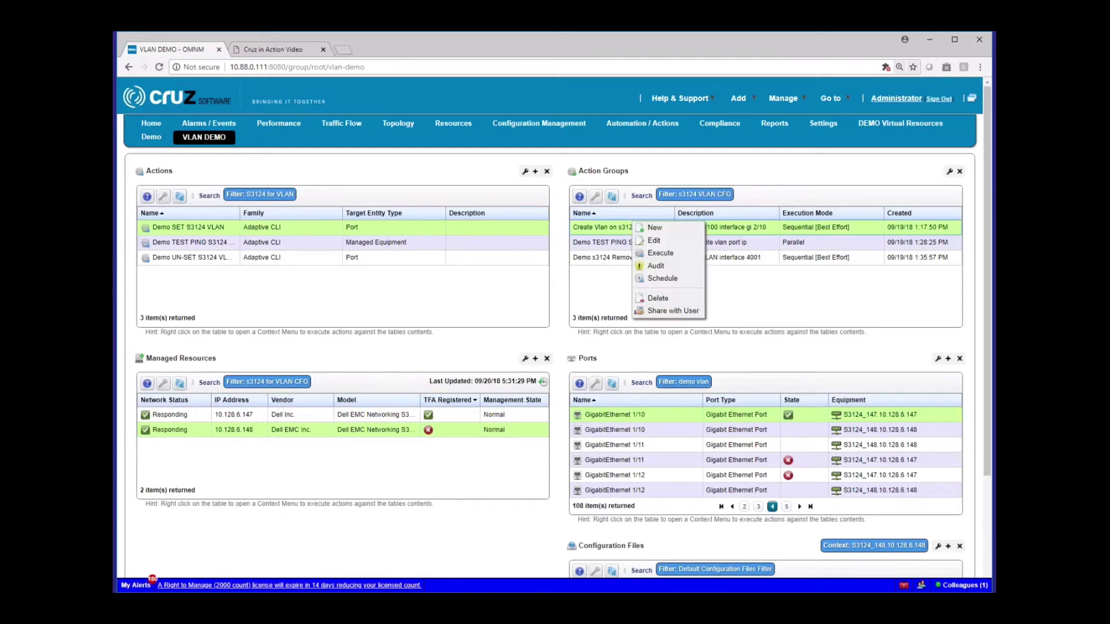
{"action": "left_click", "coordinate": [657, 246]}
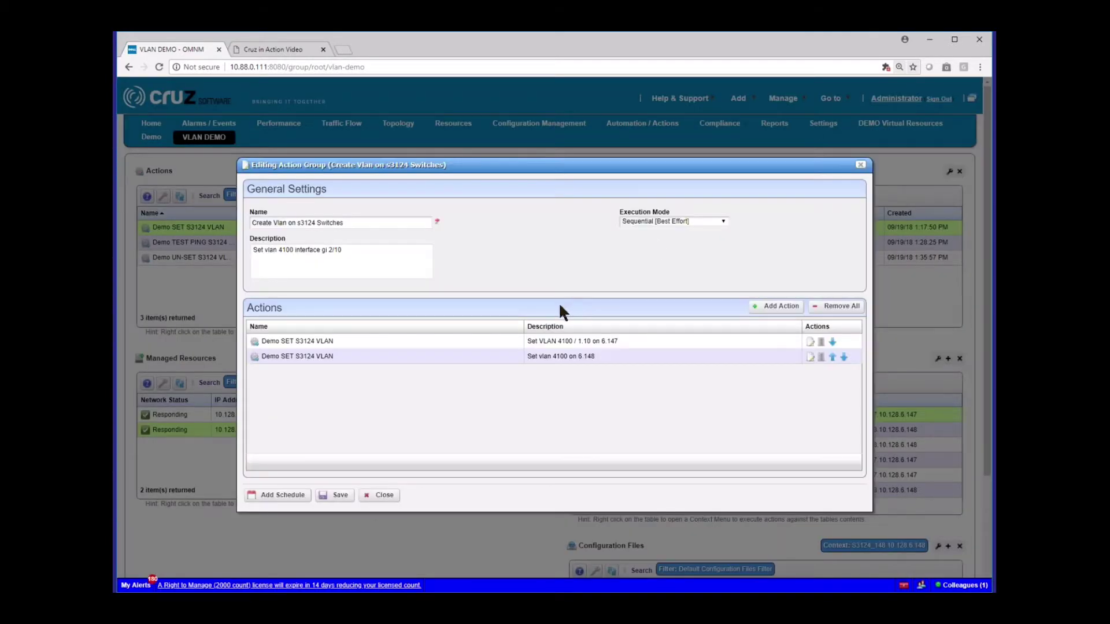
{"action": "left_click_drag", "start_coordinate": [296, 222], "coordinate": [345, 222]}
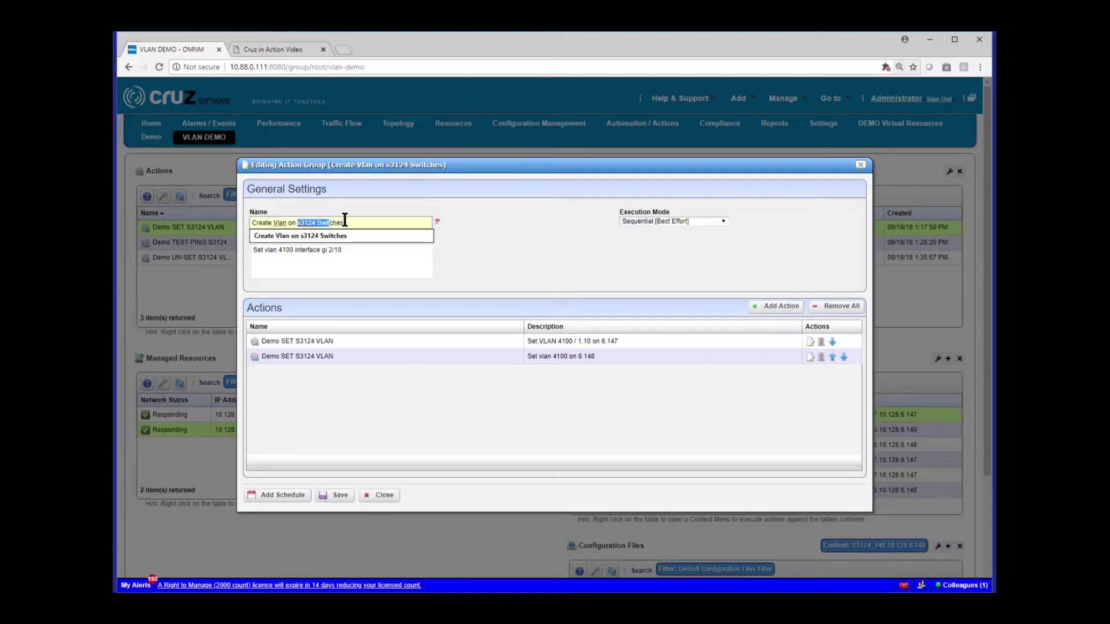
{"action": "left_click", "coordinate": [347, 222]}
{"action": "left_click", "coordinate": [707, 221]}
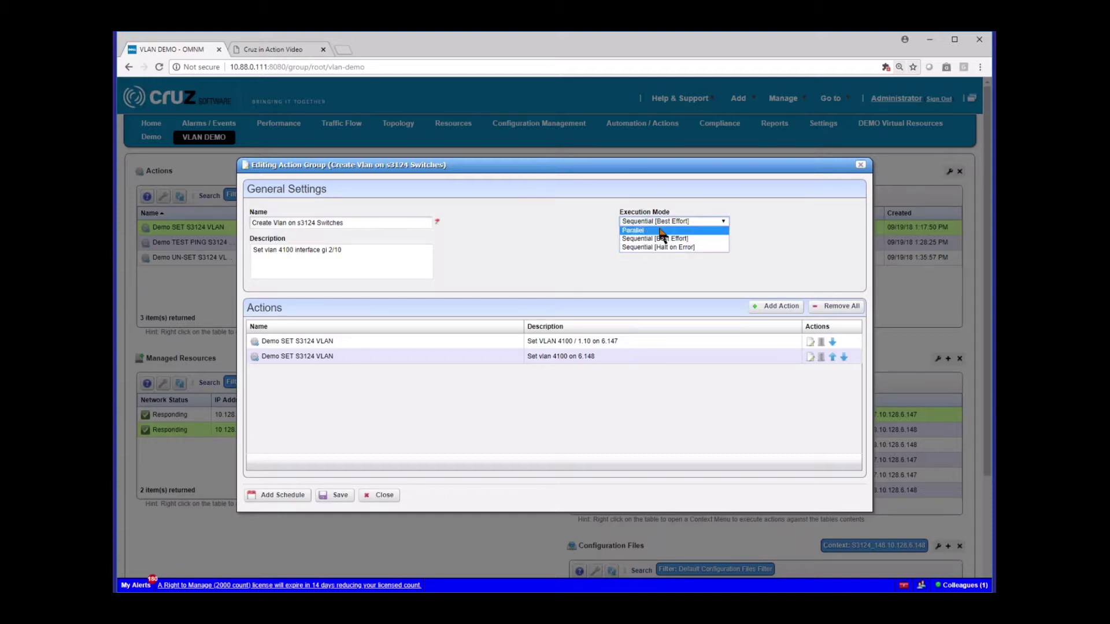
{"action": "left_click", "coordinate": [577, 233]}
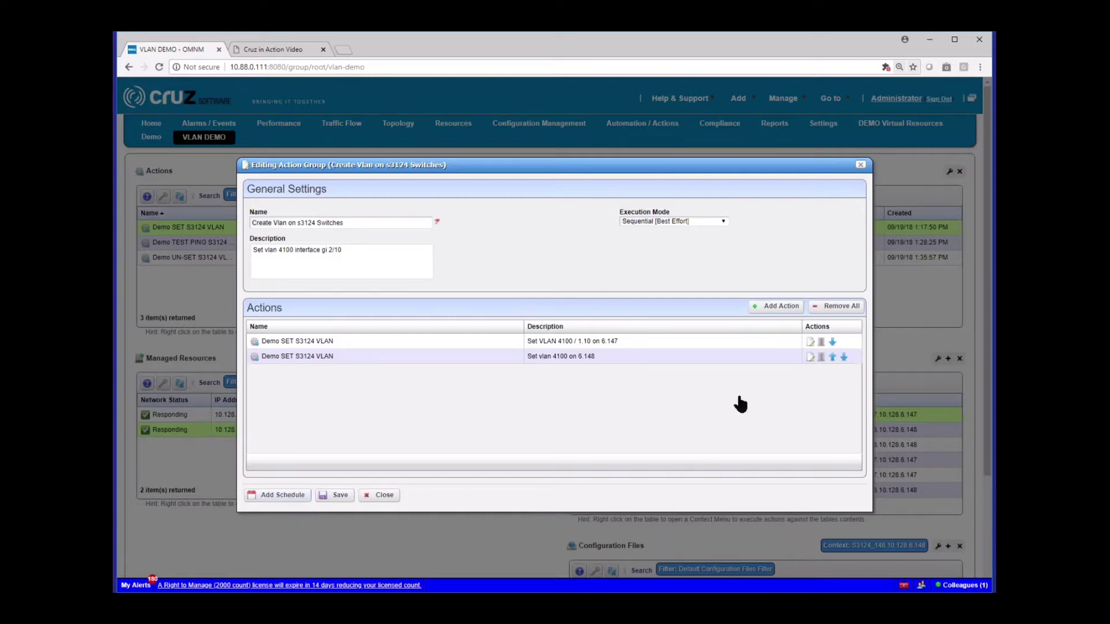
{"action": "left_click", "coordinate": [772, 307]}
{"action": "left_click", "coordinate": [286, 278]}
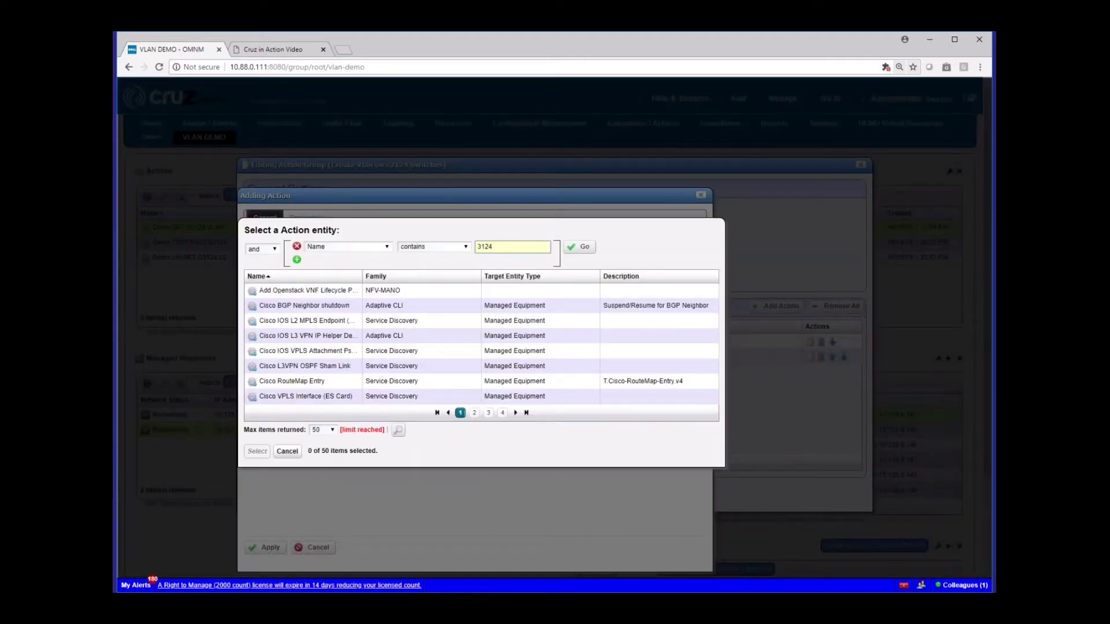
{"action": "left_click", "coordinate": [580, 249]}
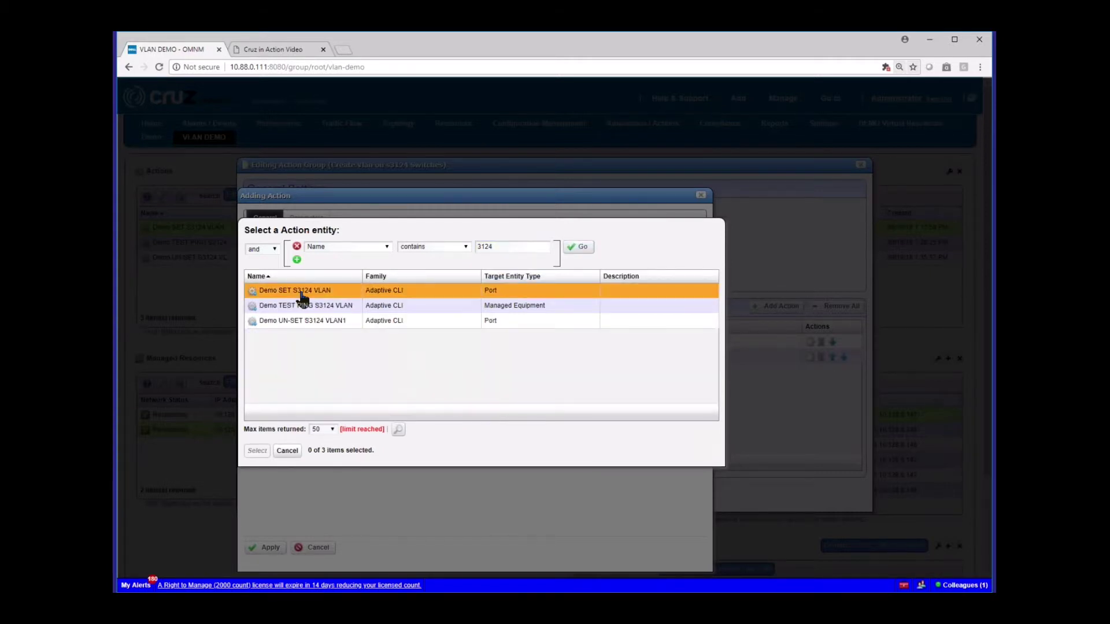
{"action": "left_click", "coordinate": [301, 293]}
{"action": "left_click", "coordinate": [256, 452]}
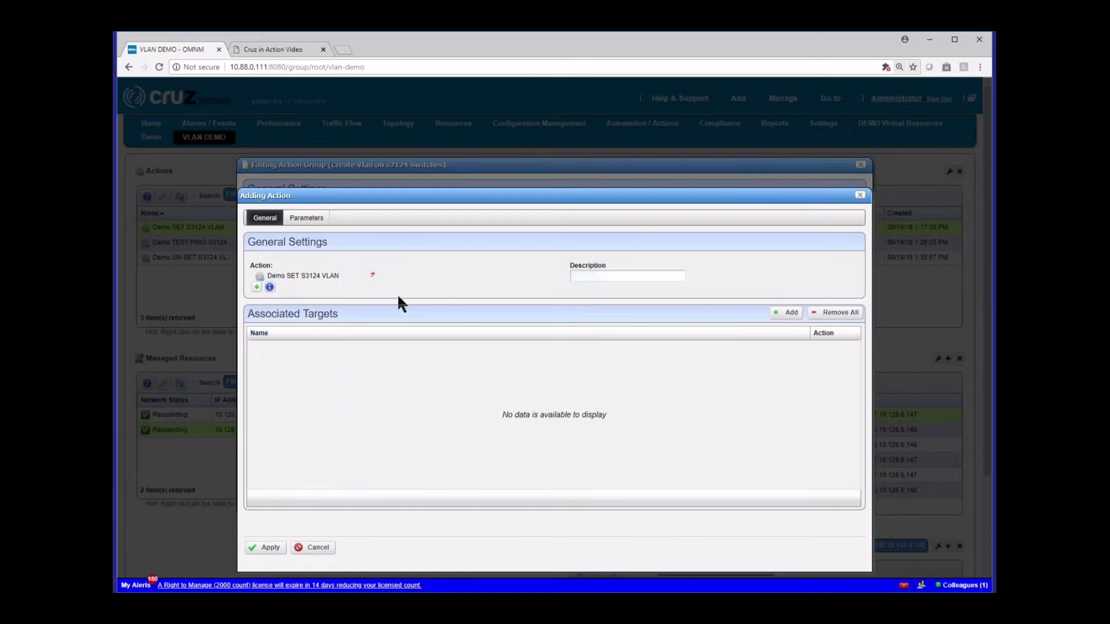
{"action": "left_click", "coordinate": [790, 314]}
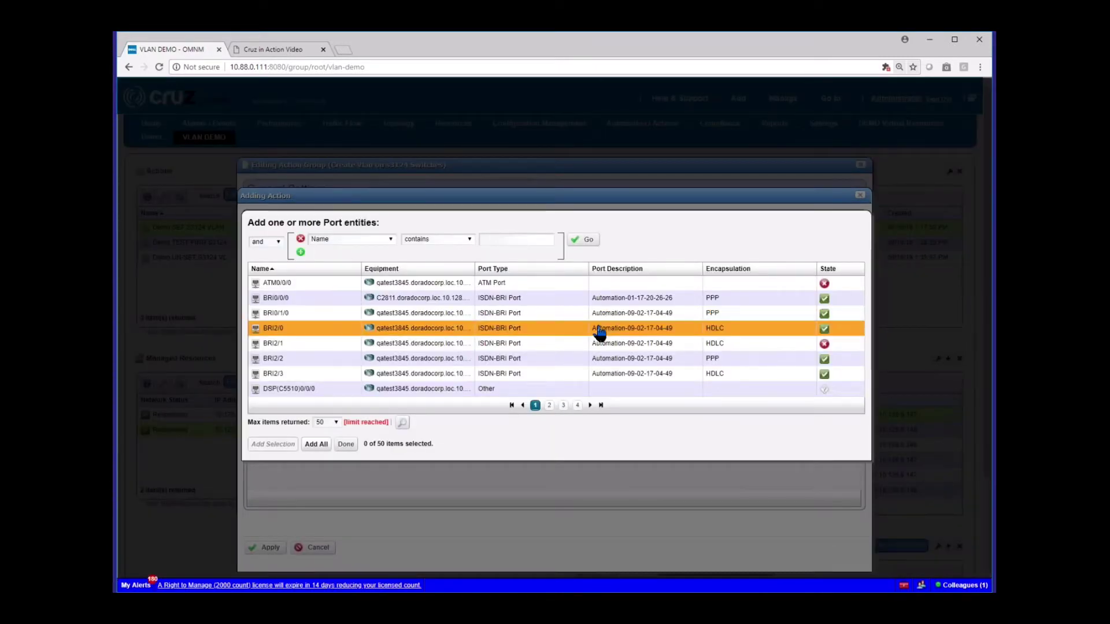
{"action": "left_click", "coordinate": [387, 234]}
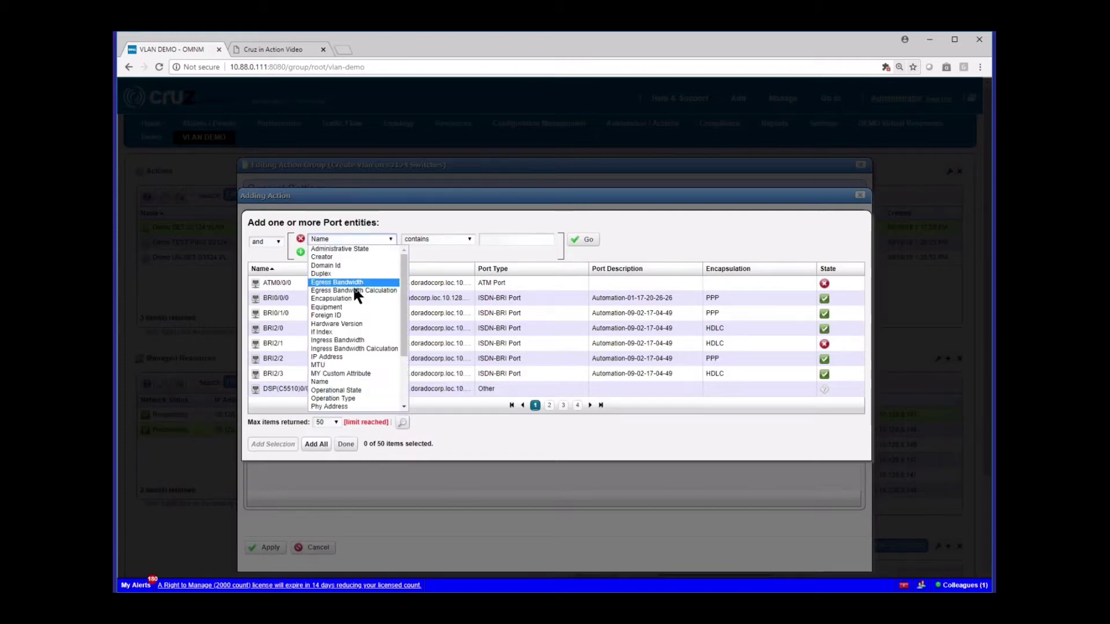
{"action": "left_click", "coordinate": [345, 307]}
{"action": "left_click", "coordinate": [510, 241]}
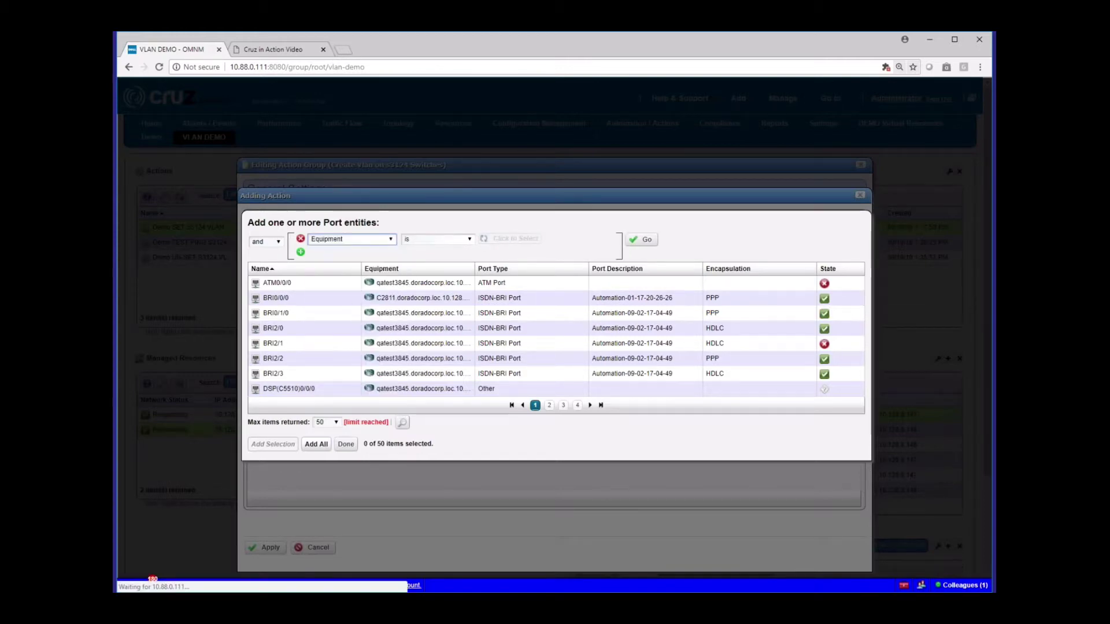
{"action": "left_click", "coordinate": [565, 242]}
{"action": "type", "text": "3124"}
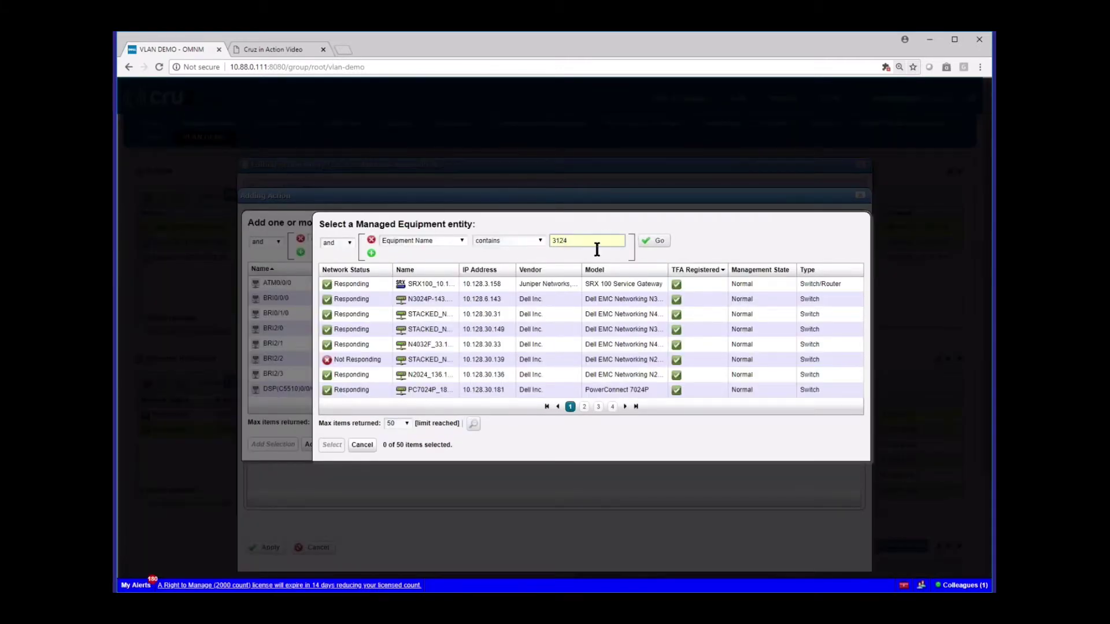
{"action": "left_click", "coordinate": [656, 241]}
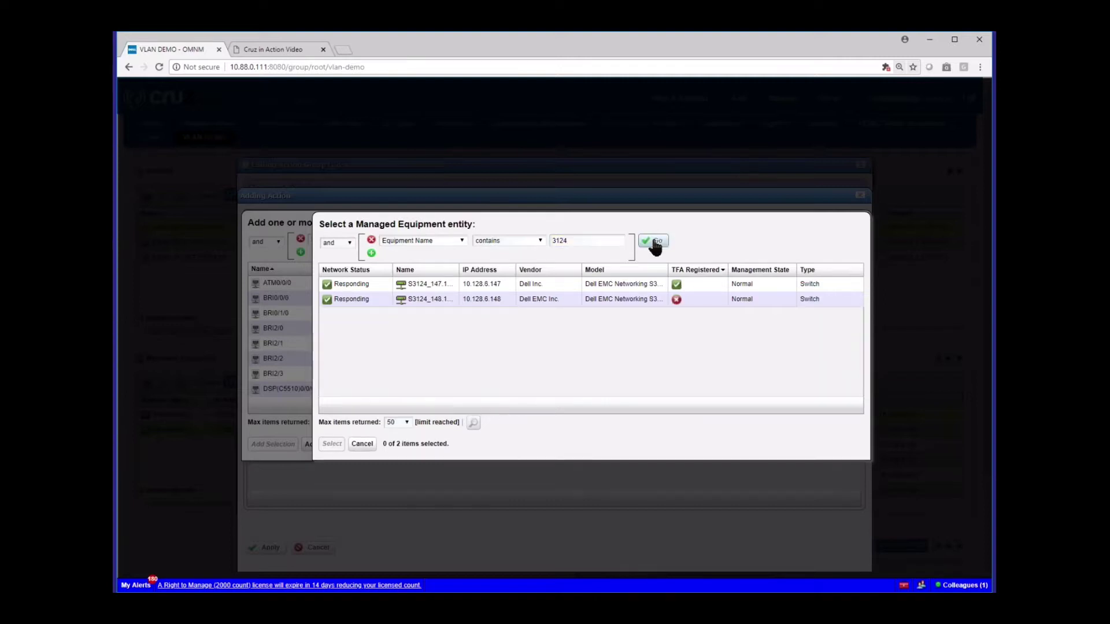
{"action": "left_click", "coordinate": [442, 286]}
{"action": "left_click", "coordinate": [332, 445]}
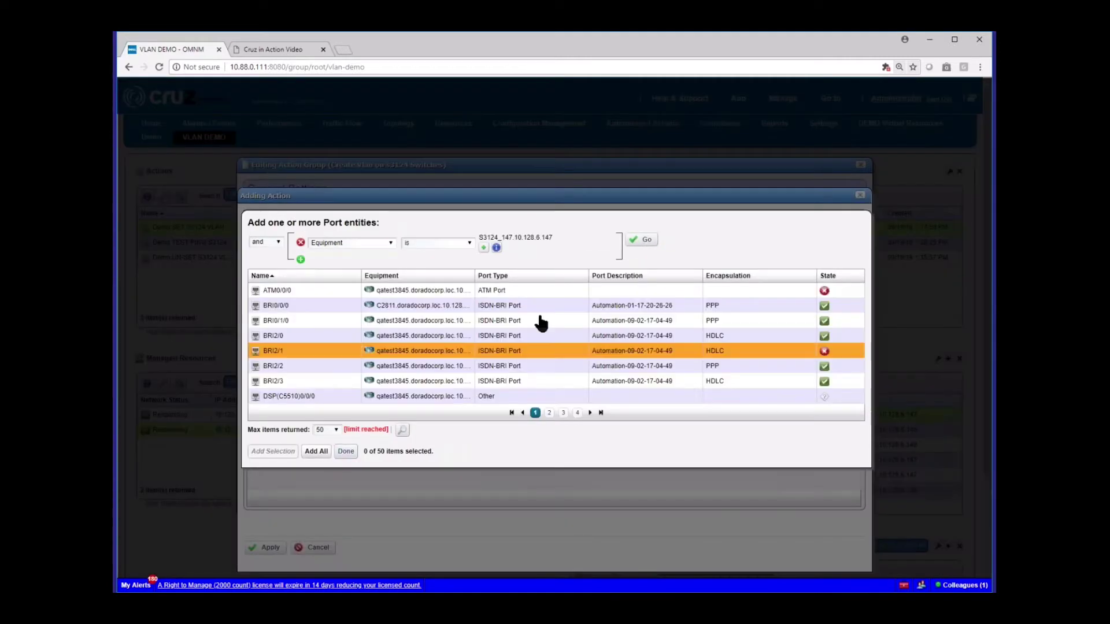
{"action": "left_click", "coordinate": [642, 240]}
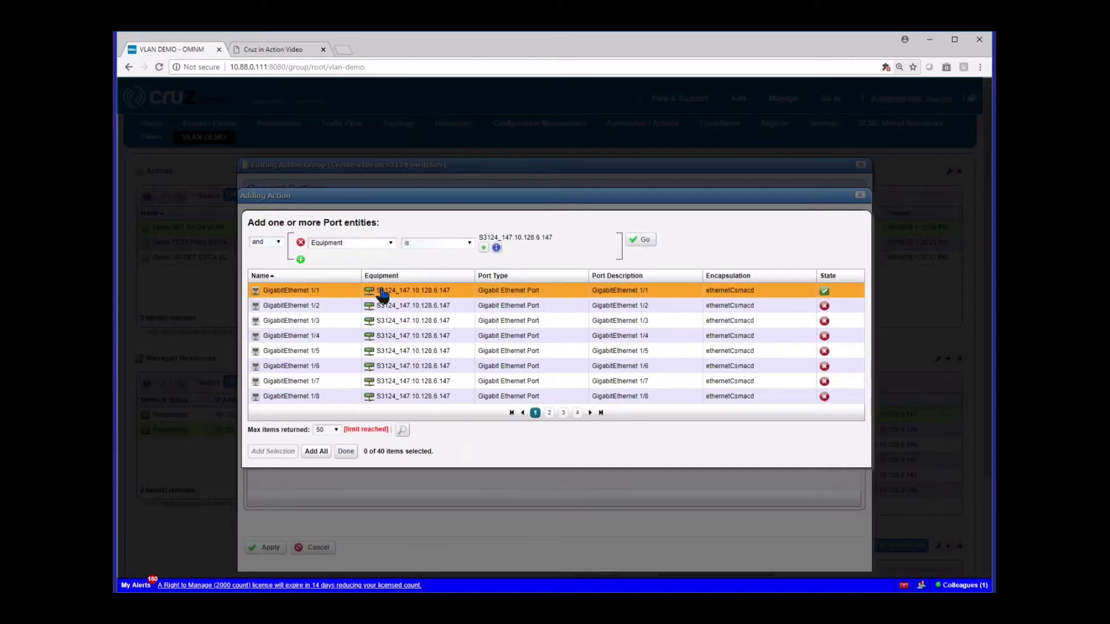
{"action": "left_click", "coordinate": [347, 451]}
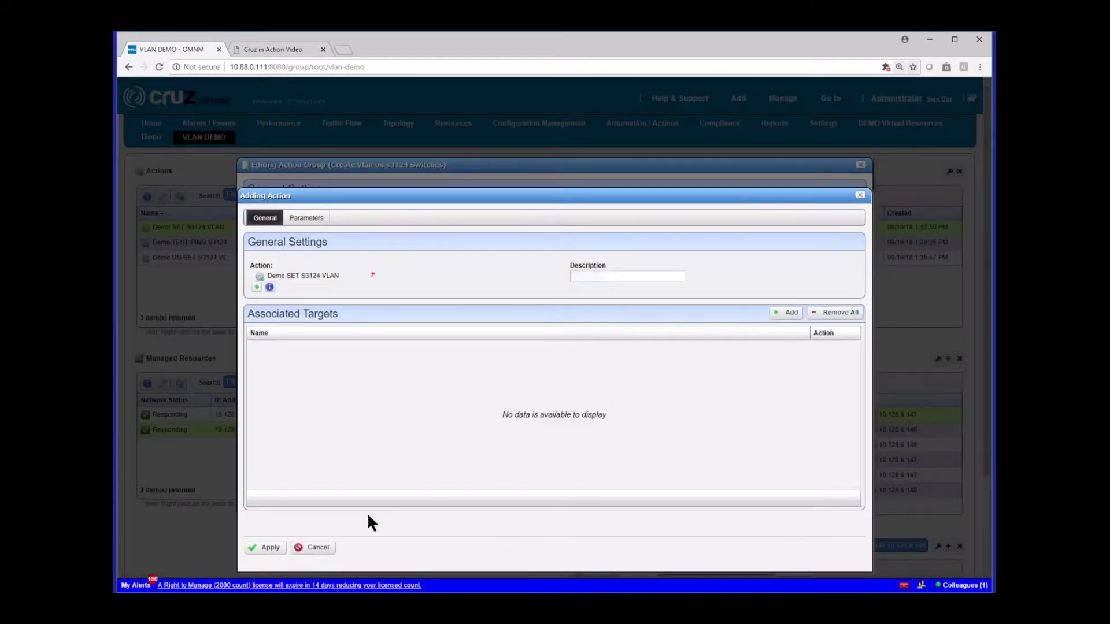
{"action": "left_click", "coordinate": [318, 548]}
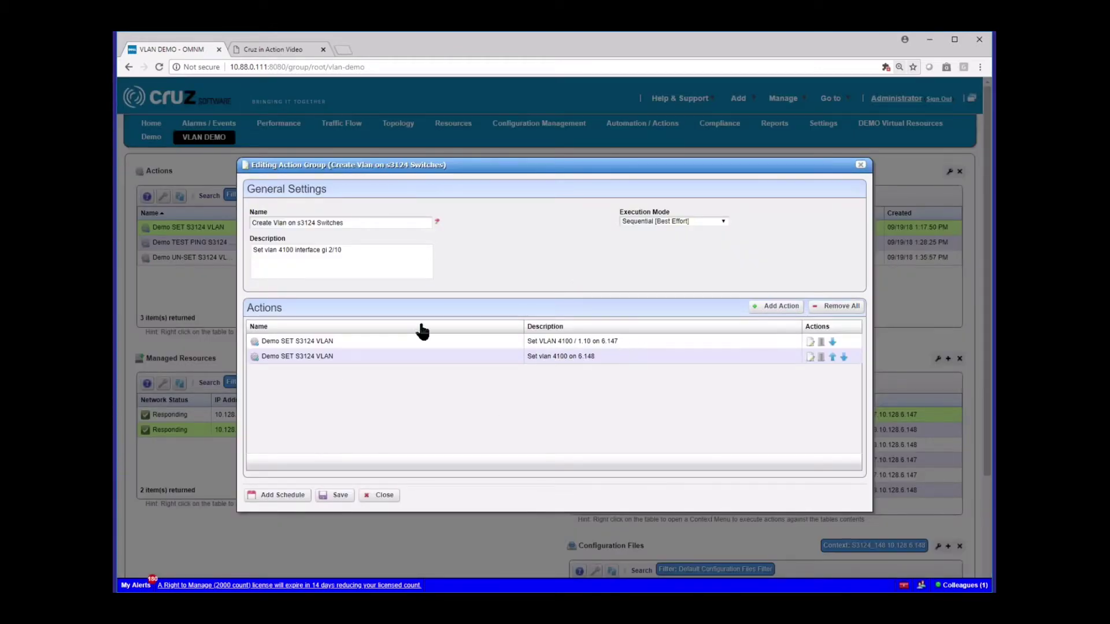
Step: Check the first action's parameters show VLAN 4001 with IP 172.16.199.162, without changes
{"action": "left_click", "coordinate": [813, 344]}
{"action": "left_click", "coordinate": [312, 176]}
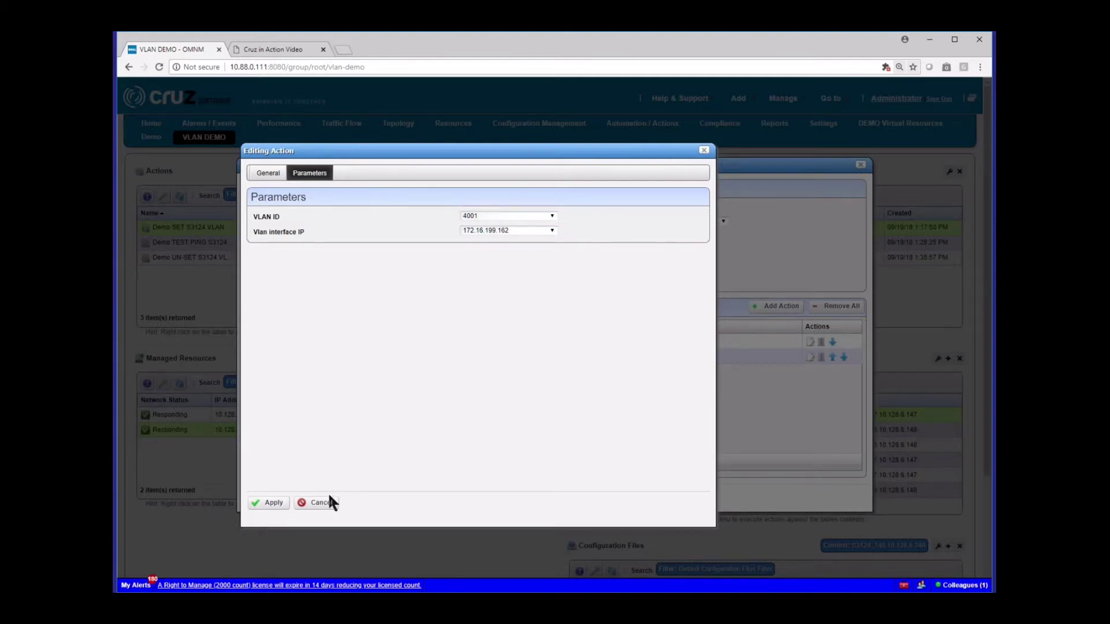
{"action": "left_click", "coordinate": [313, 504]}
Step: Check the second action uses VLAN 4001 with IP 172.16.199.172, then close the group editor
{"action": "left_click", "coordinate": [810, 357]}
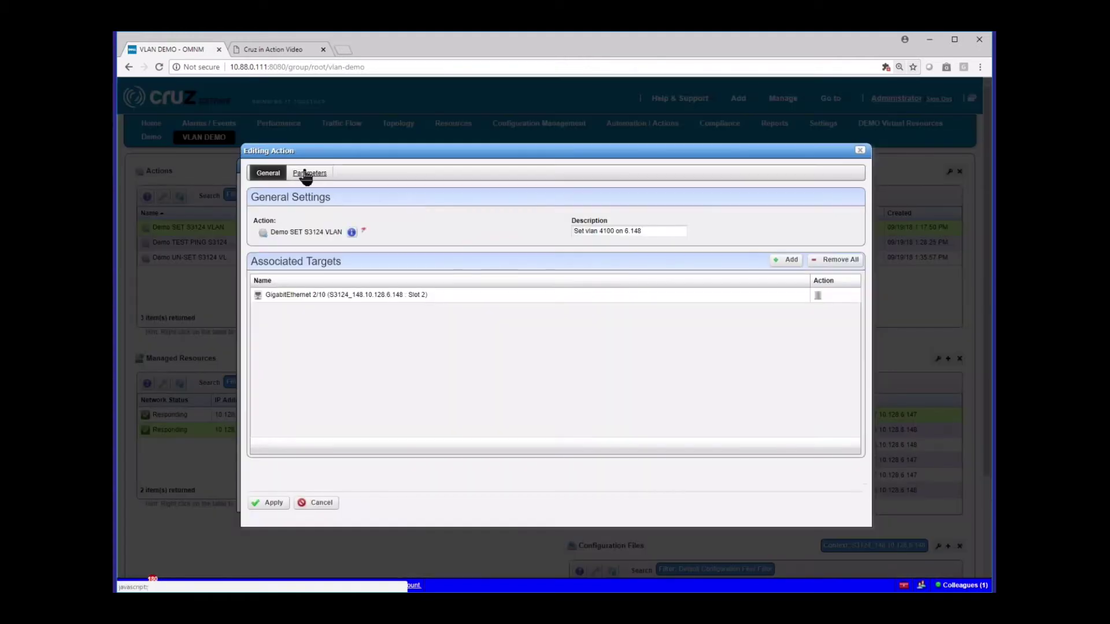
{"action": "left_click", "coordinate": [304, 173]}
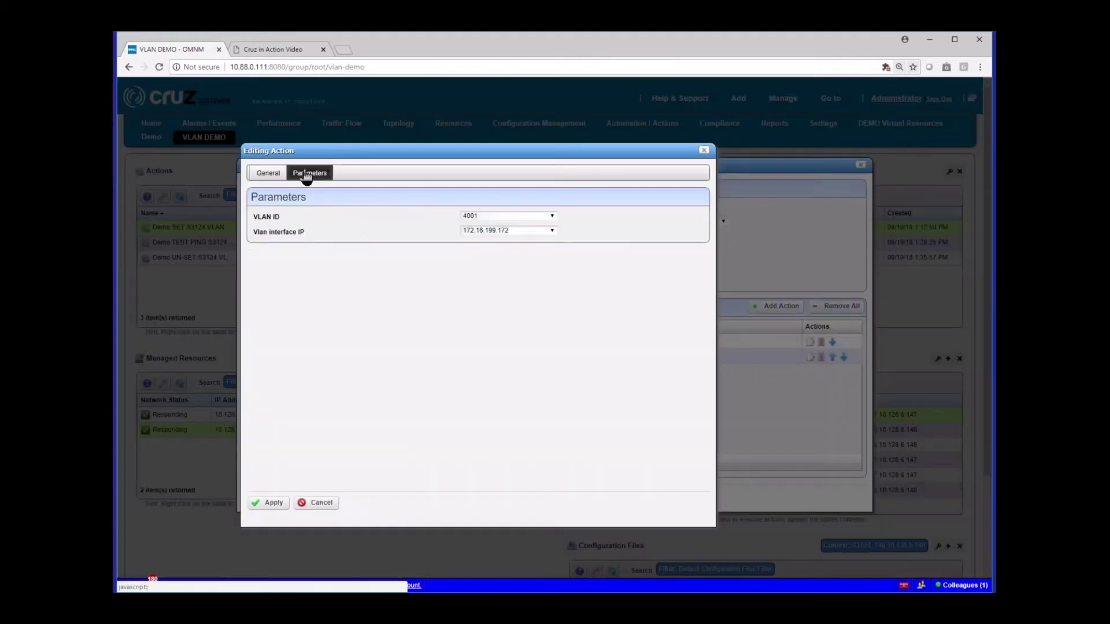
{"action": "left_click", "coordinate": [325, 500]}
{"action": "left_click", "coordinate": [371, 495]}
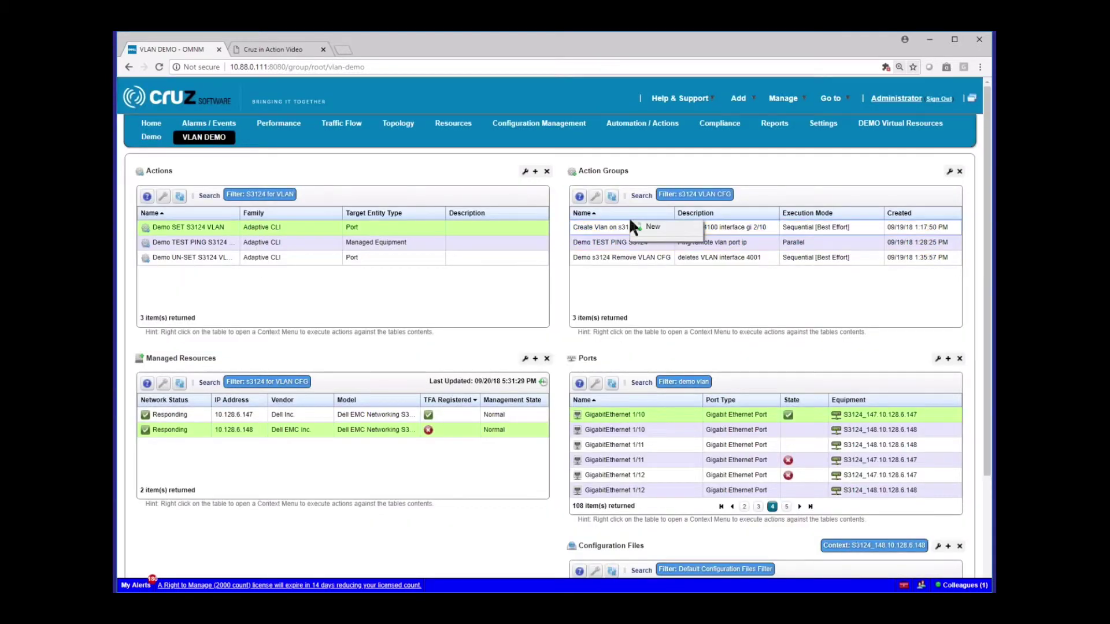
Step: Execute the Create Vlan on s3124 Switches action group and confirm the run
{"action": "right_click", "coordinate": [623, 231]}
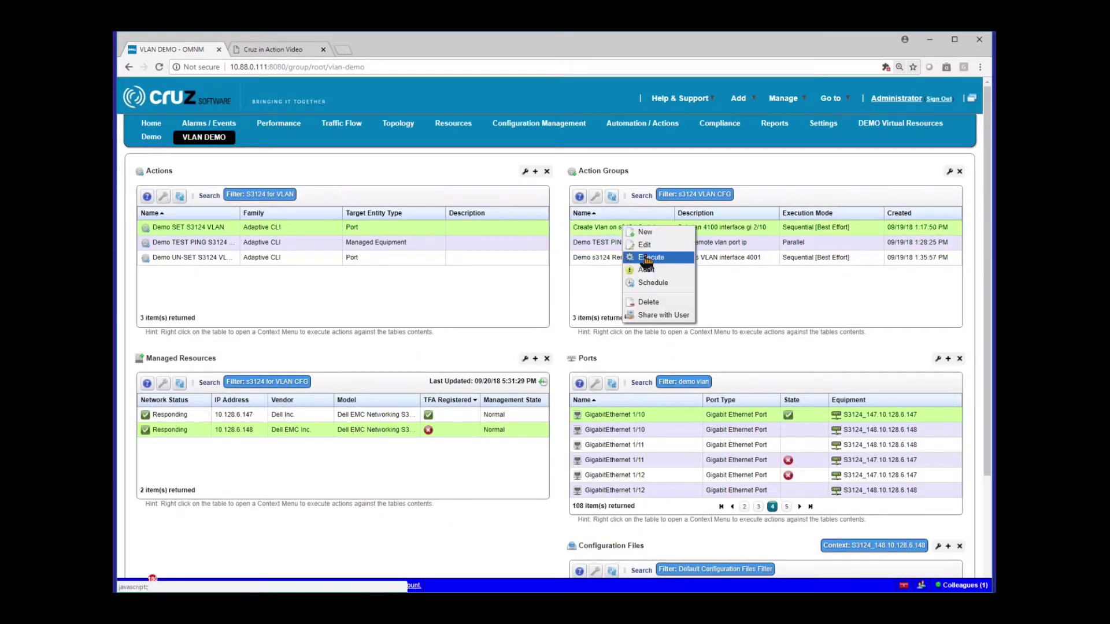
{"action": "left_click", "coordinate": [646, 259]}
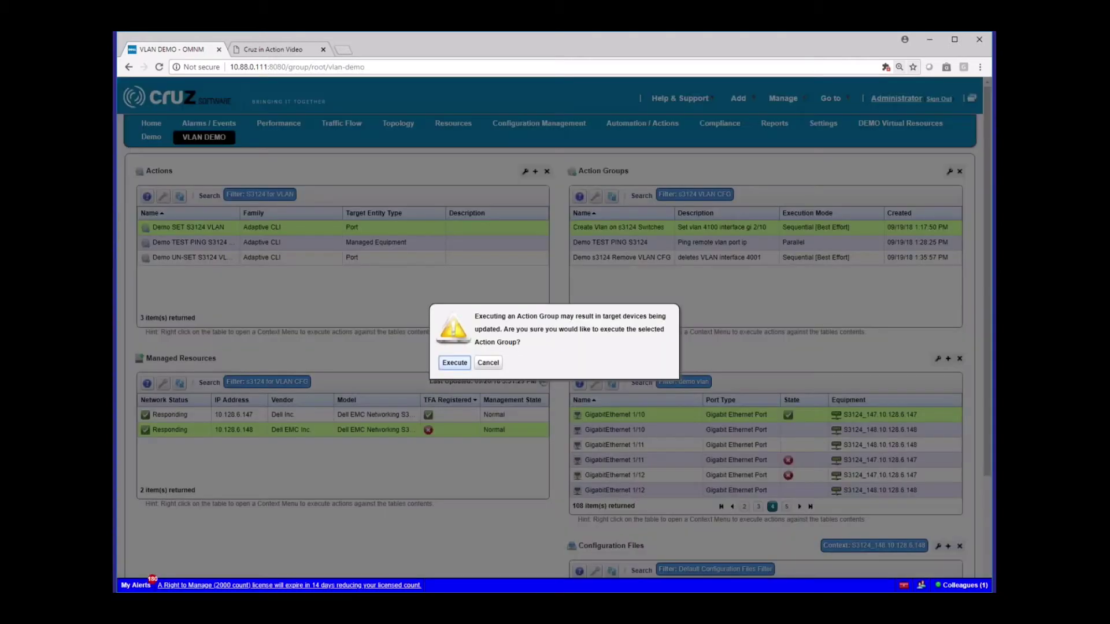
{"action": "left_click", "coordinate": [522, 362]}
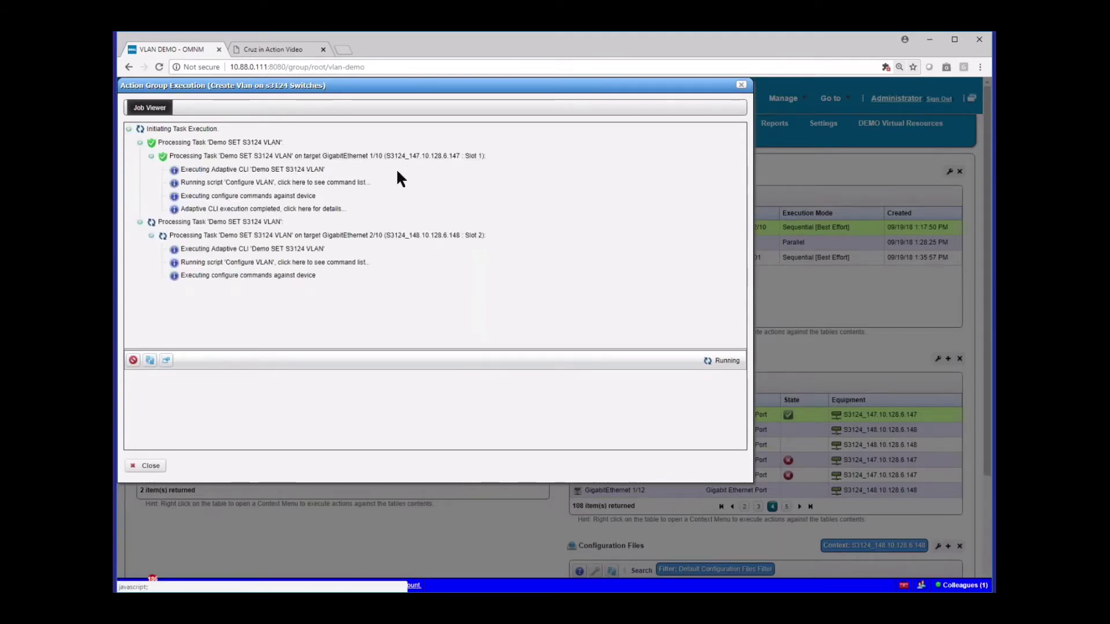
Step: Inspect the interface and switchport commands sent to GigabitEthernet 1/10 on the first switch
{"action": "left_click", "coordinate": [347, 182]}
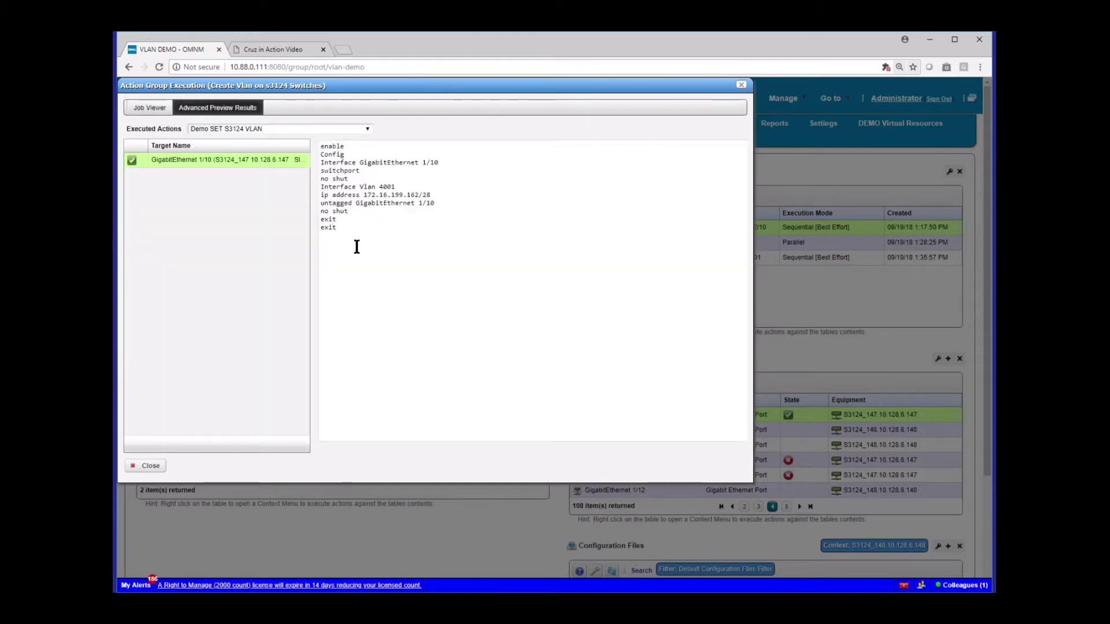
{"action": "left_click", "coordinate": [269, 163]}
{"action": "left_click_drag", "start_coordinate": [361, 163], "coordinate": [423, 169]}
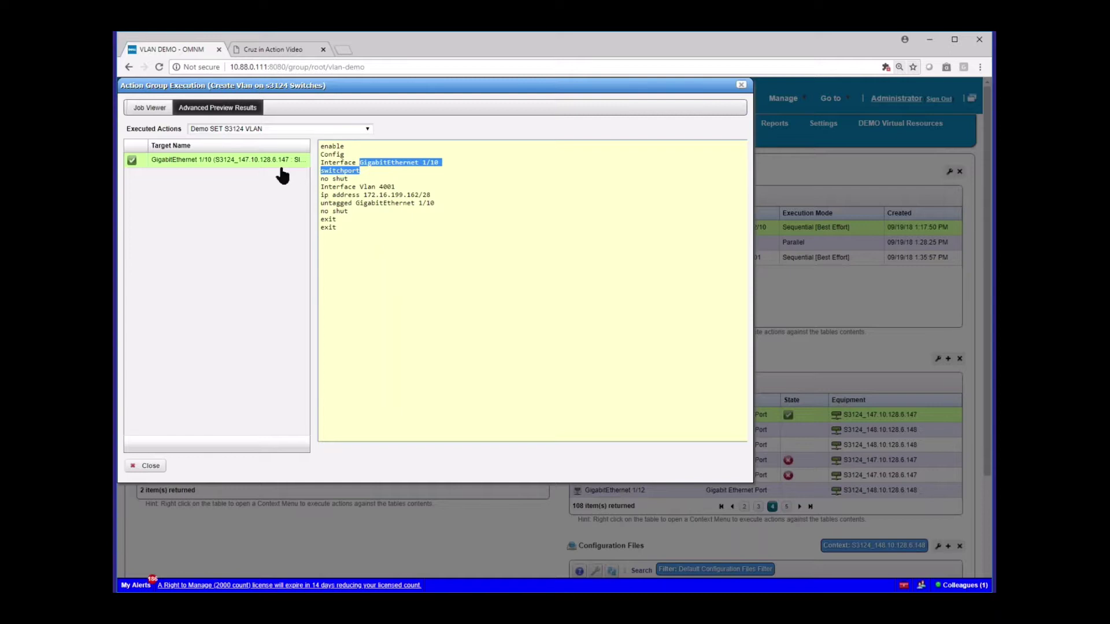
Step: Inspect the second switch's GigabitEthernet 2/10 commands, including VLAN address 172.16.199.172/28
{"action": "left_click", "coordinate": [295, 128]}
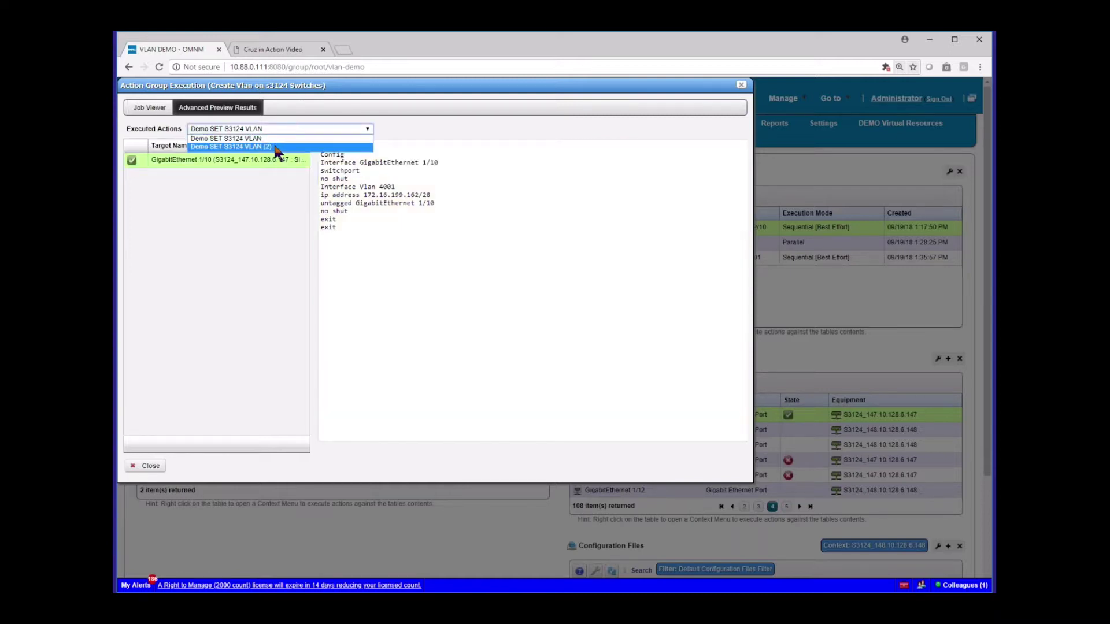
{"action": "left_click", "coordinate": [276, 148]}
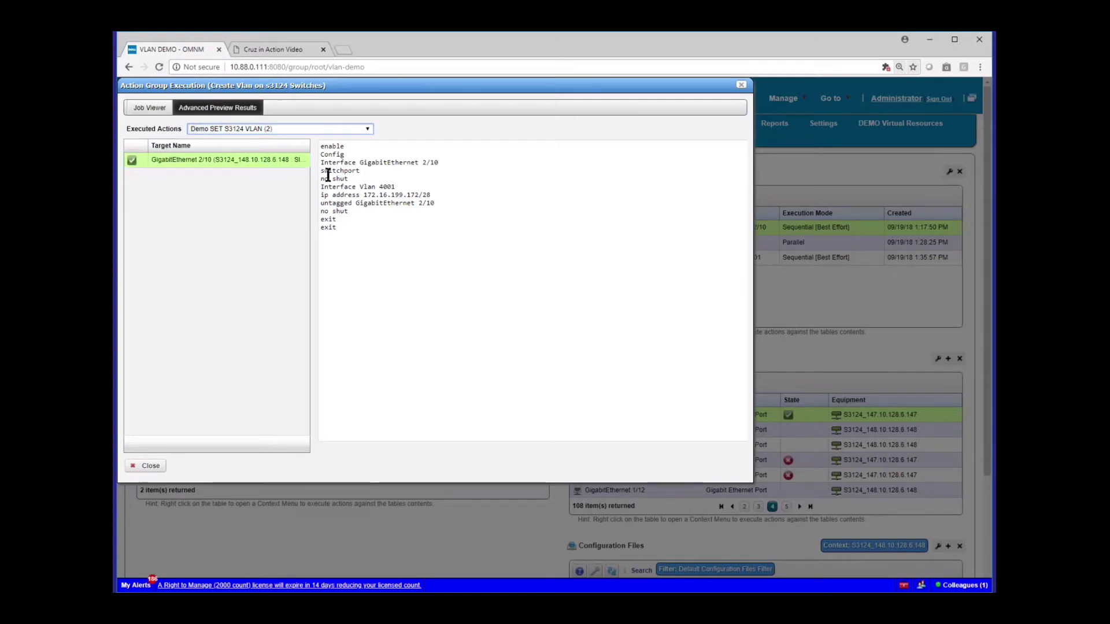
{"action": "left_click_drag", "start_coordinate": [322, 163], "coordinate": [428, 169]}
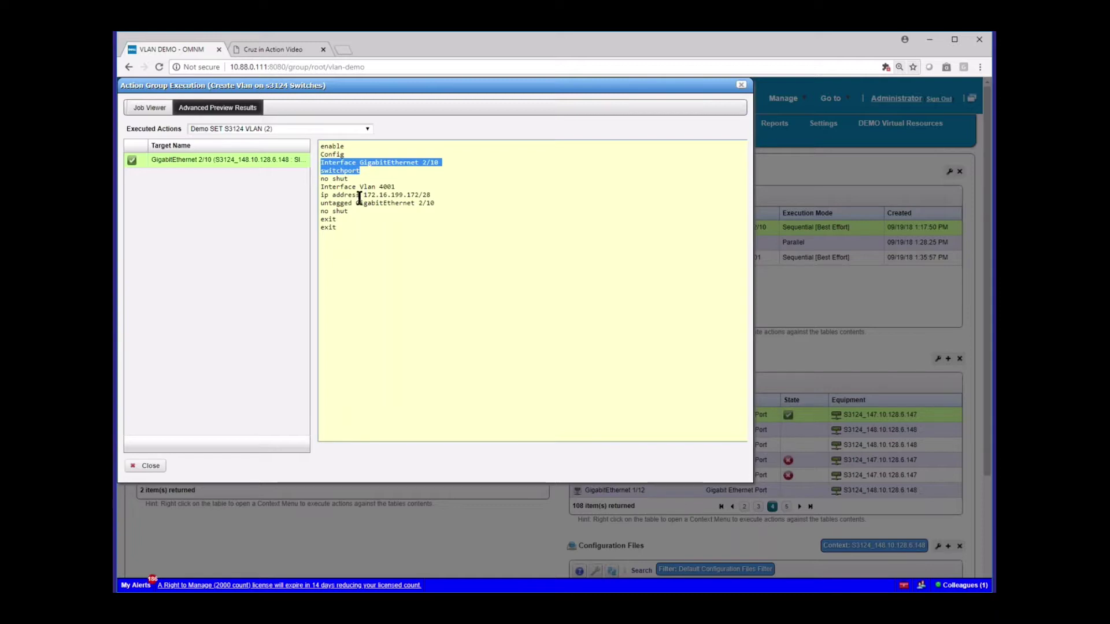
{"action": "left_click_drag", "start_coordinate": [360, 195], "coordinate": [431, 196]}
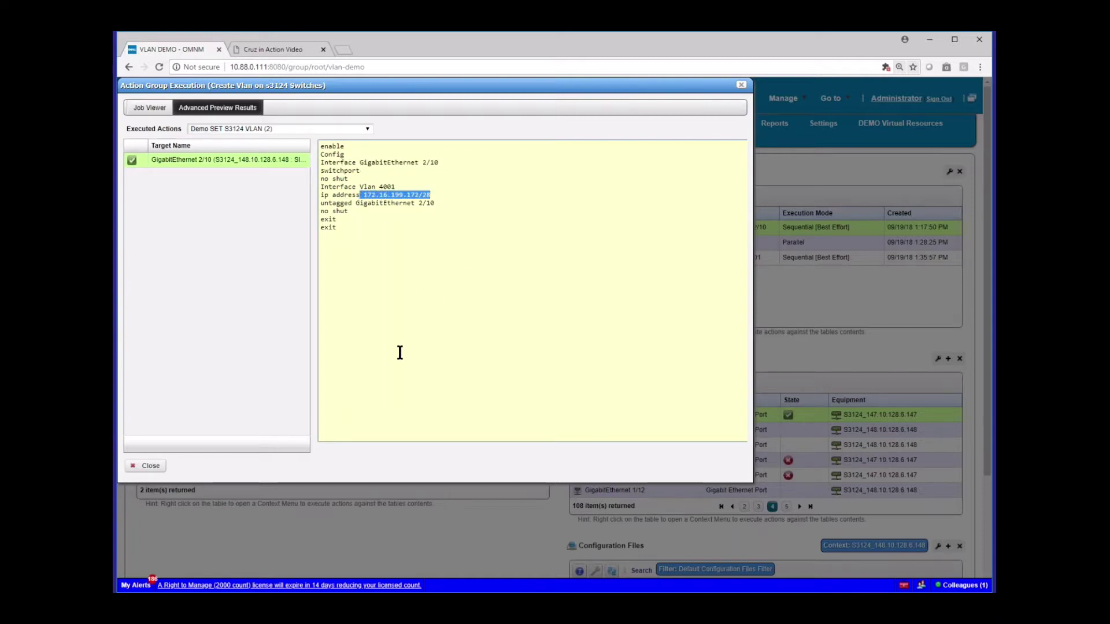
{"action": "left_click", "coordinate": [156, 468]}
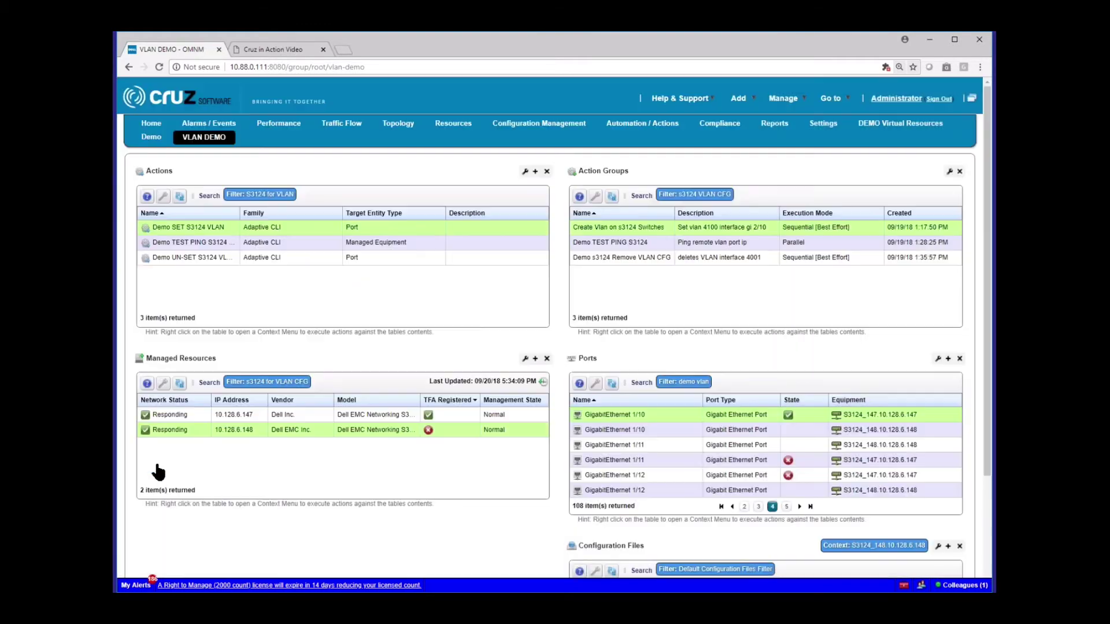
{"action": "left_click", "coordinate": [643, 258]}
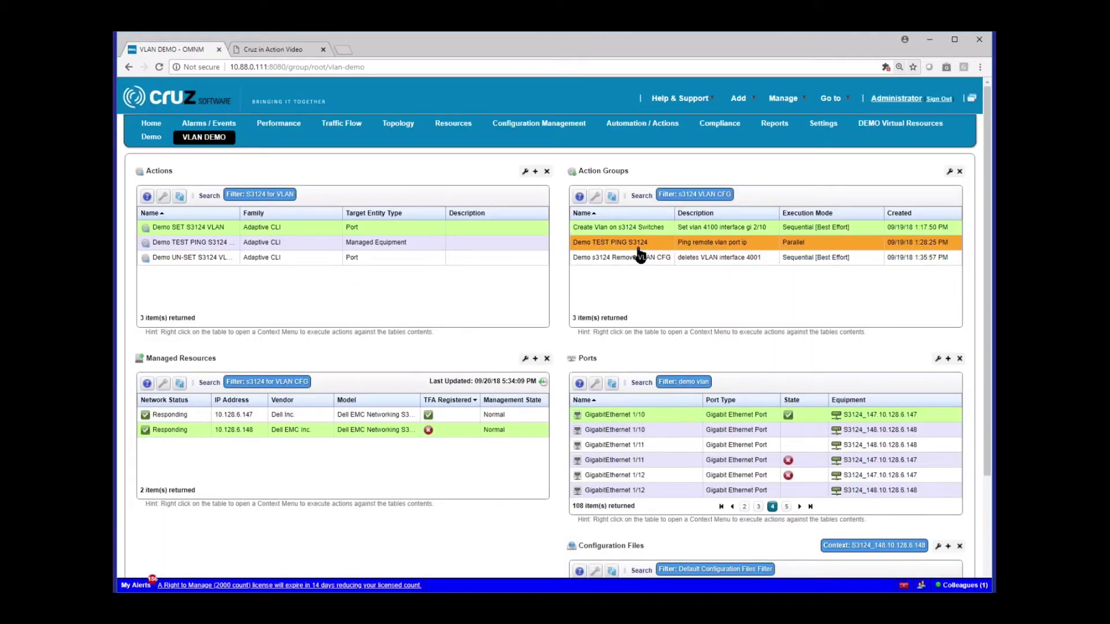
{"action": "right_click", "coordinate": [185, 249]}
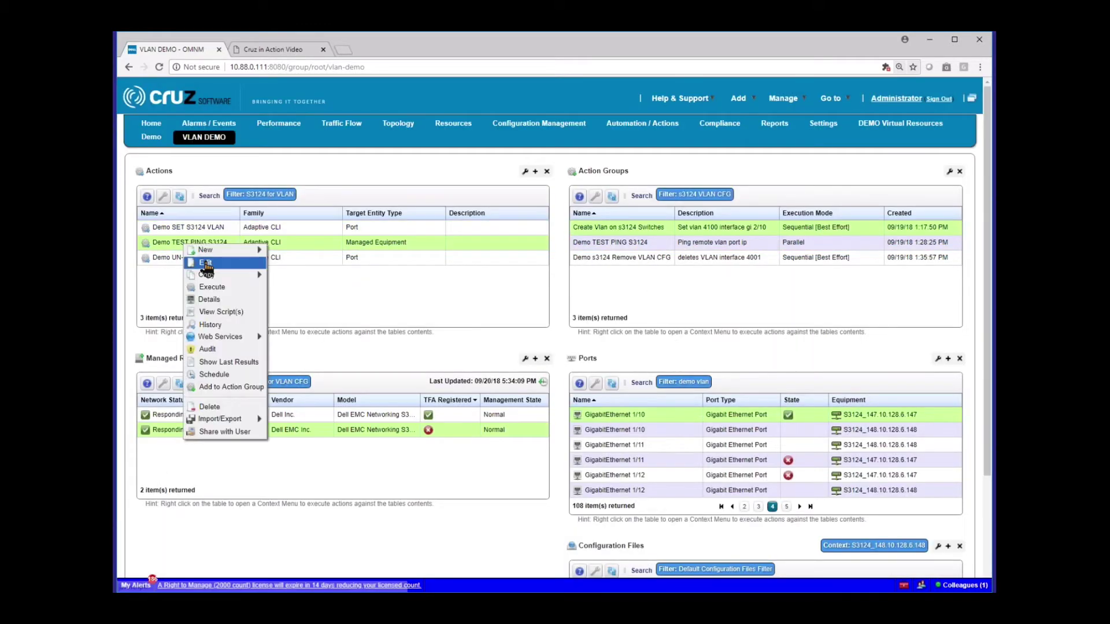
{"action": "left_click", "coordinate": [206, 269]}
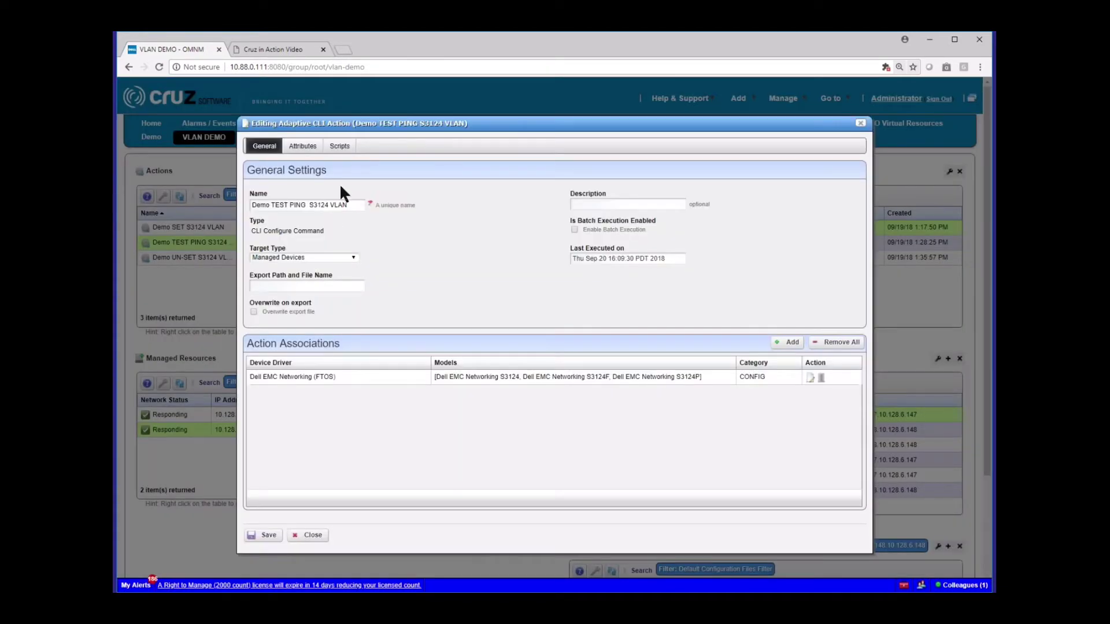
{"action": "left_click", "coordinate": [340, 147]}
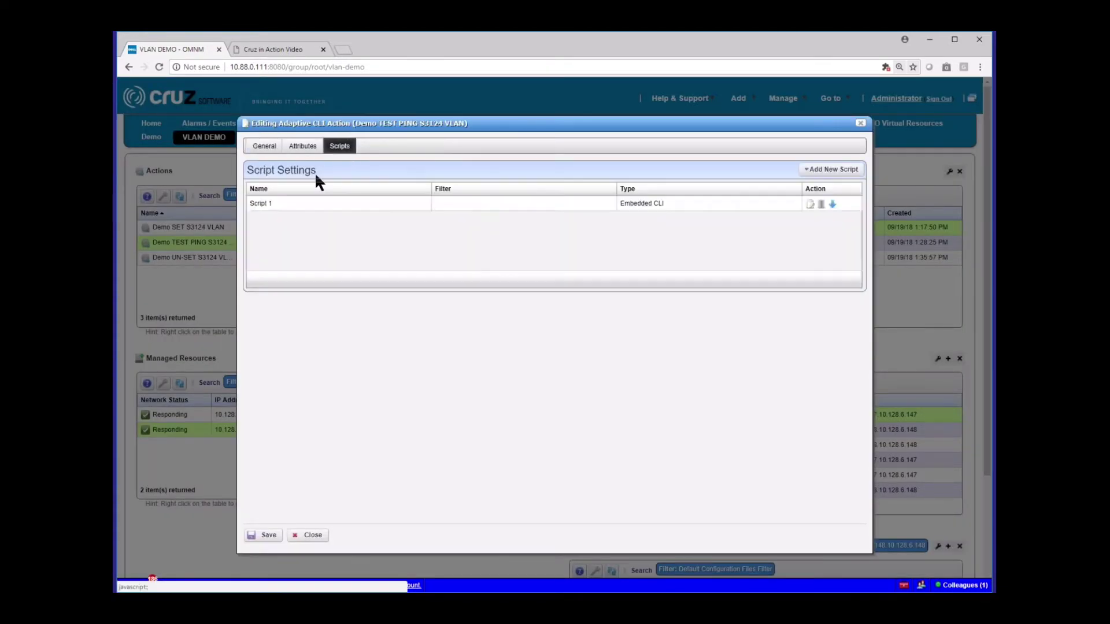
{"action": "left_click", "coordinate": [809, 204]}
{"action": "left_click_drag", "start_coordinate": [274, 280], "coordinate": [348, 300]}
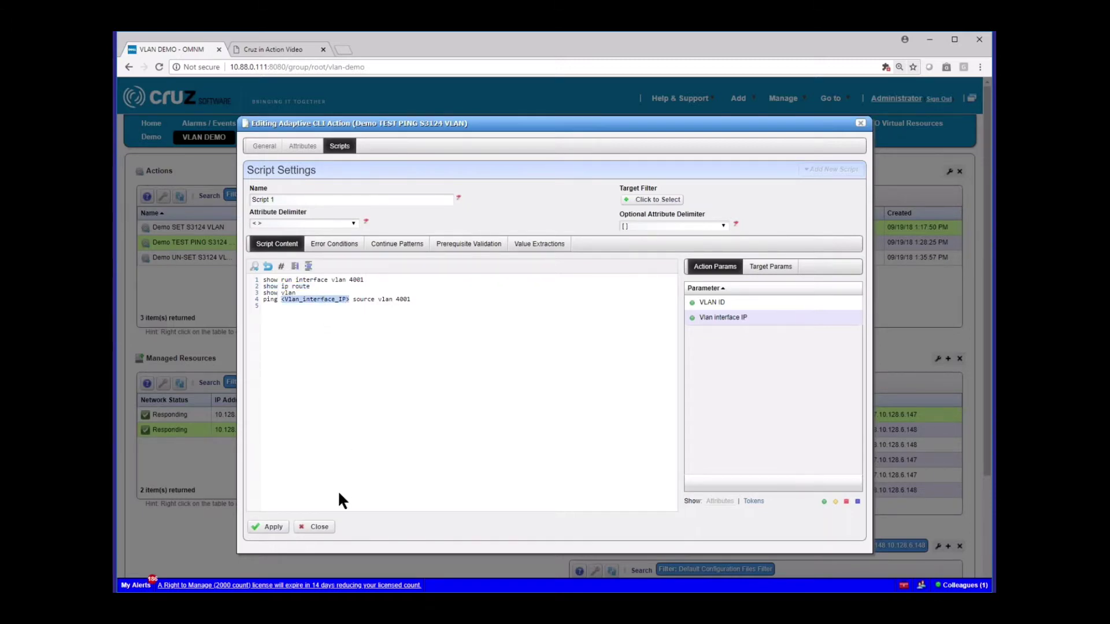
{"action": "left_click", "coordinate": [387, 457]}
{"action": "left_click", "coordinate": [322, 531]}
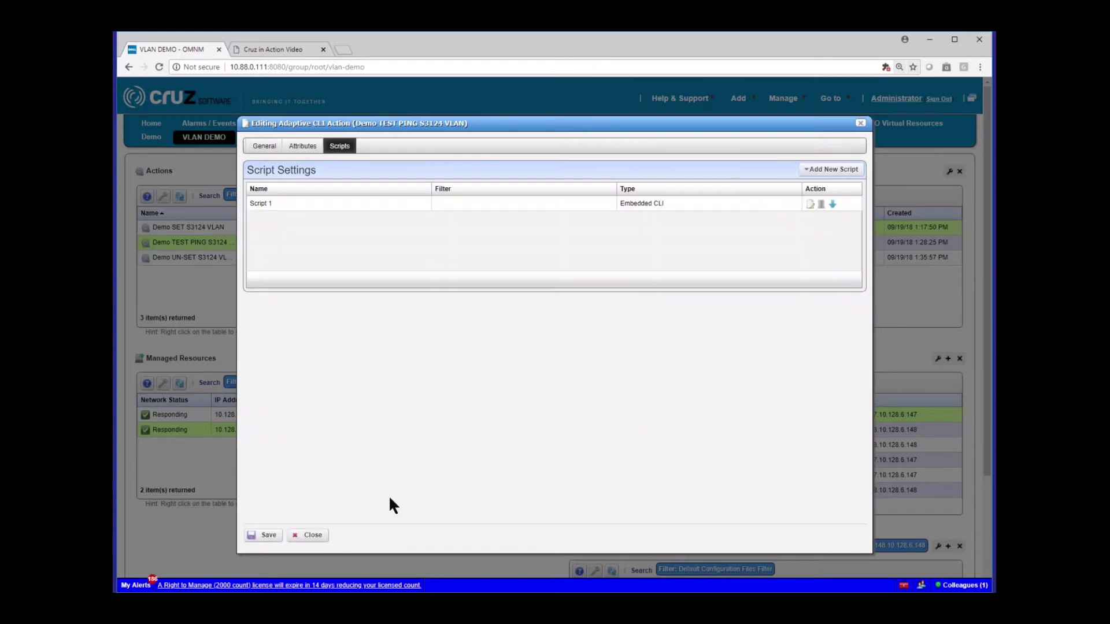
{"action": "left_click", "coordinate": [861, 124]}
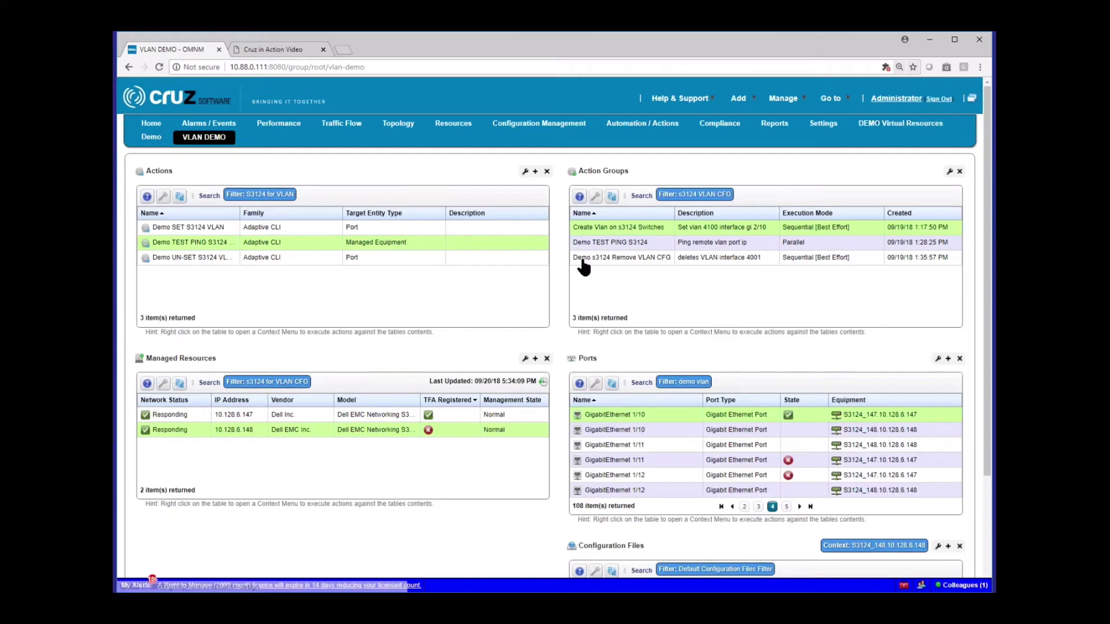
{"action": "right_click", "coordinate": [602, 243]}
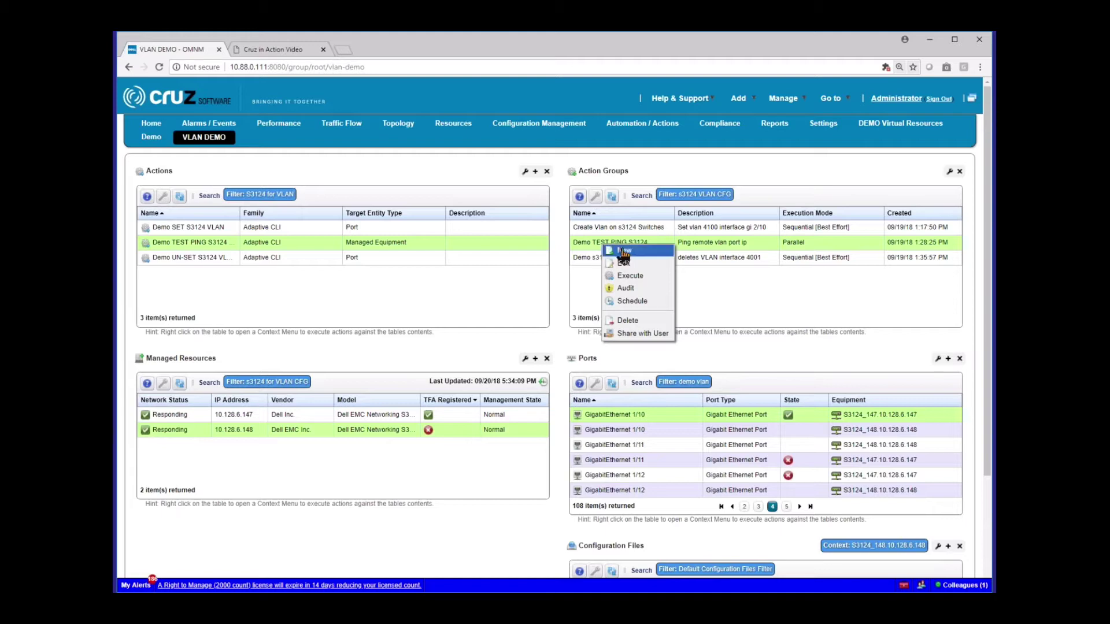
{"action": "left_click", "coordinate": [629, 276]}
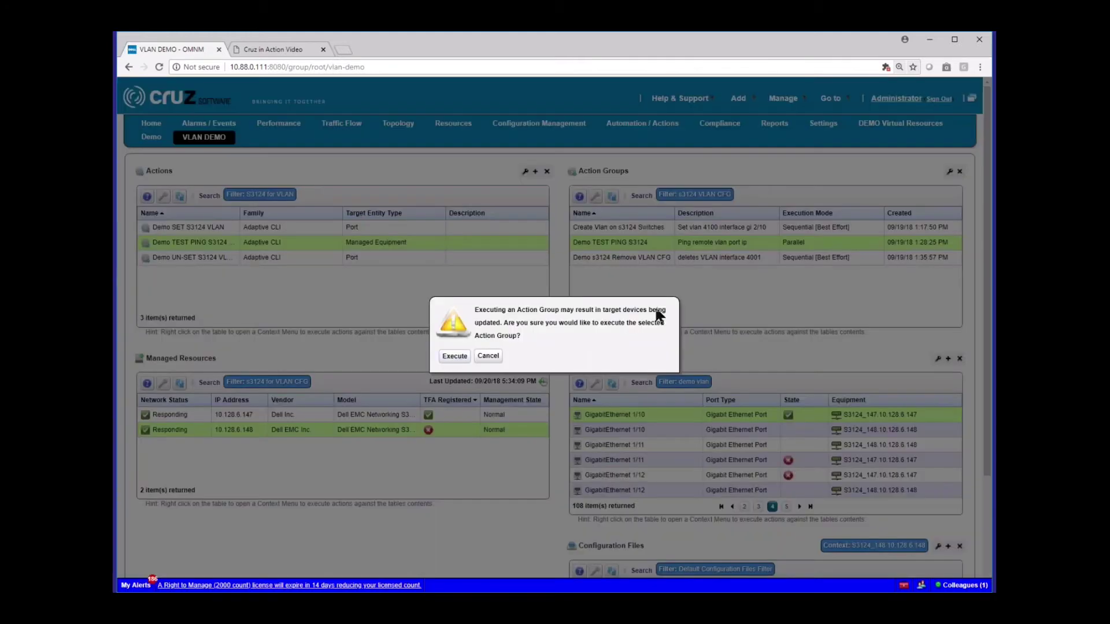
{"action": "left_click", "coordinate": [485, 357]}
{"action": "right_click", "coordinate": [630, 242]}
{"action": "key", "text": "Escape"}
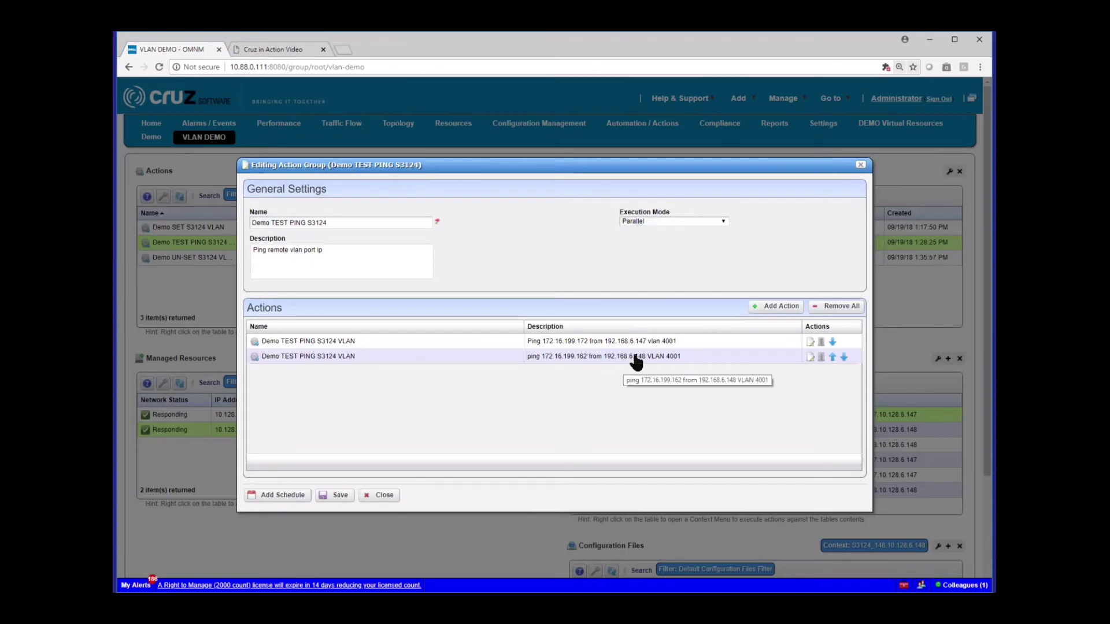
{"action": "left_click", "coordinate": [390, 497]}
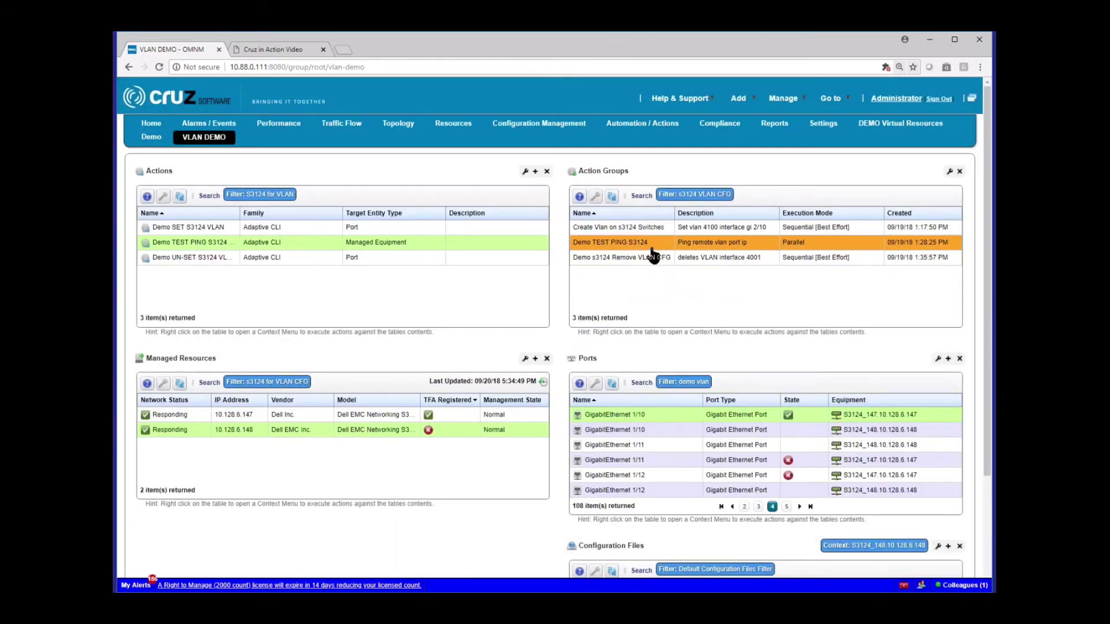
Step: Execute the Demo TEST PING S3124 action group and confirm the run
{"action": "right_click", "coordinate": [650, 245]}
{"action": "left_click", "coordinate": [685, 274]}
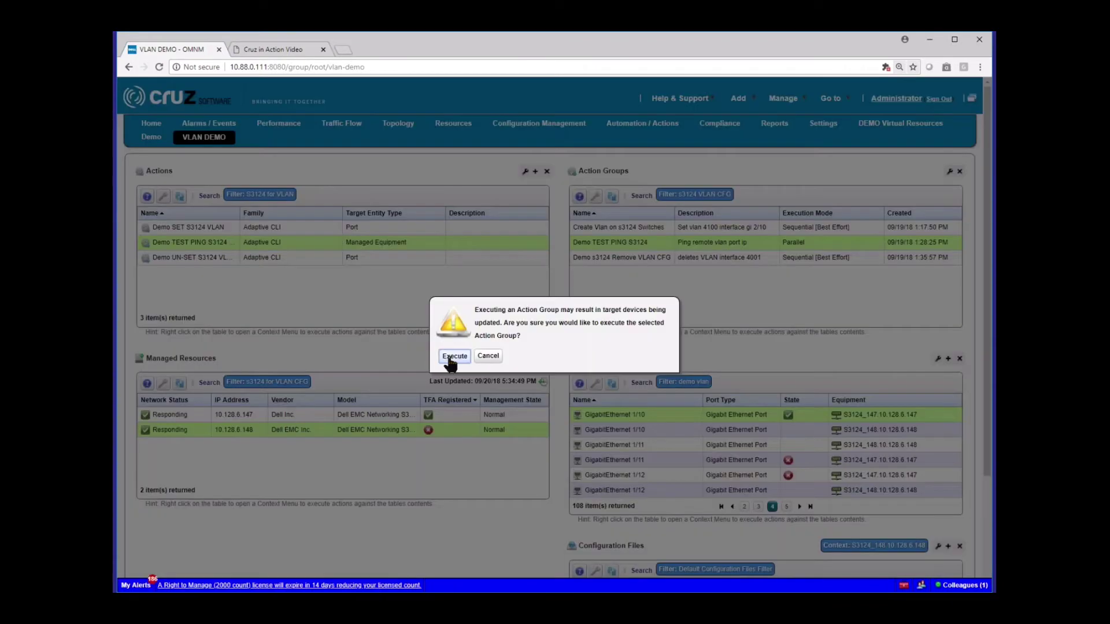
{"action": "left_click", "coordinate": [509, 359]}
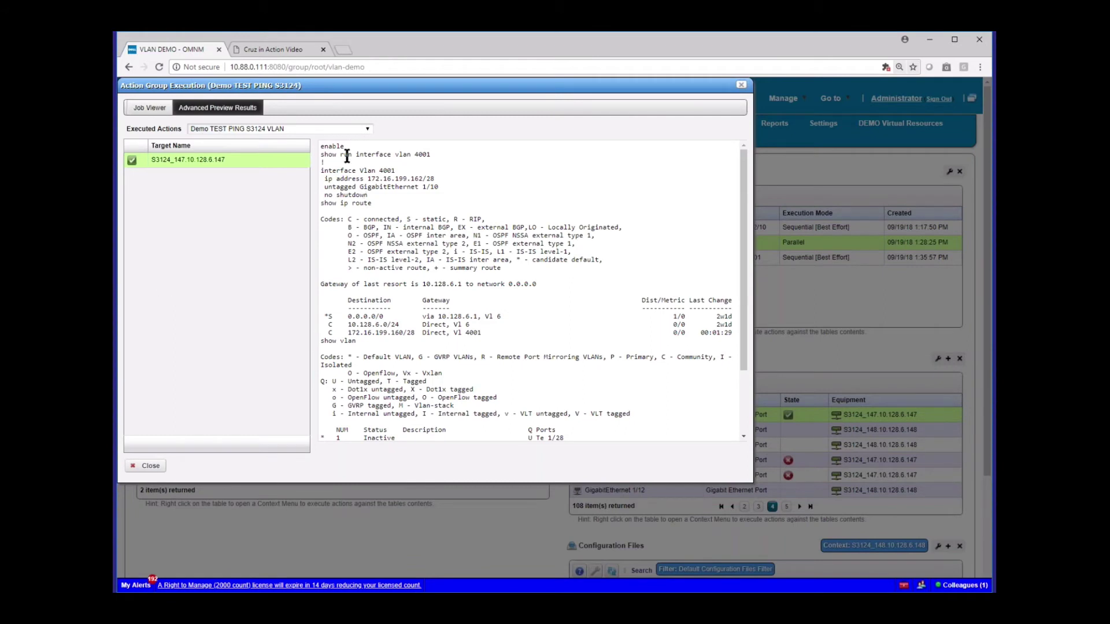
Step: Review switch 147's VLAN 4001 interface configuration and its connected route in the routing table
{"action": "left_click_drag", "start_coordinate": [441, 154], "coordinate": [415, 195]}
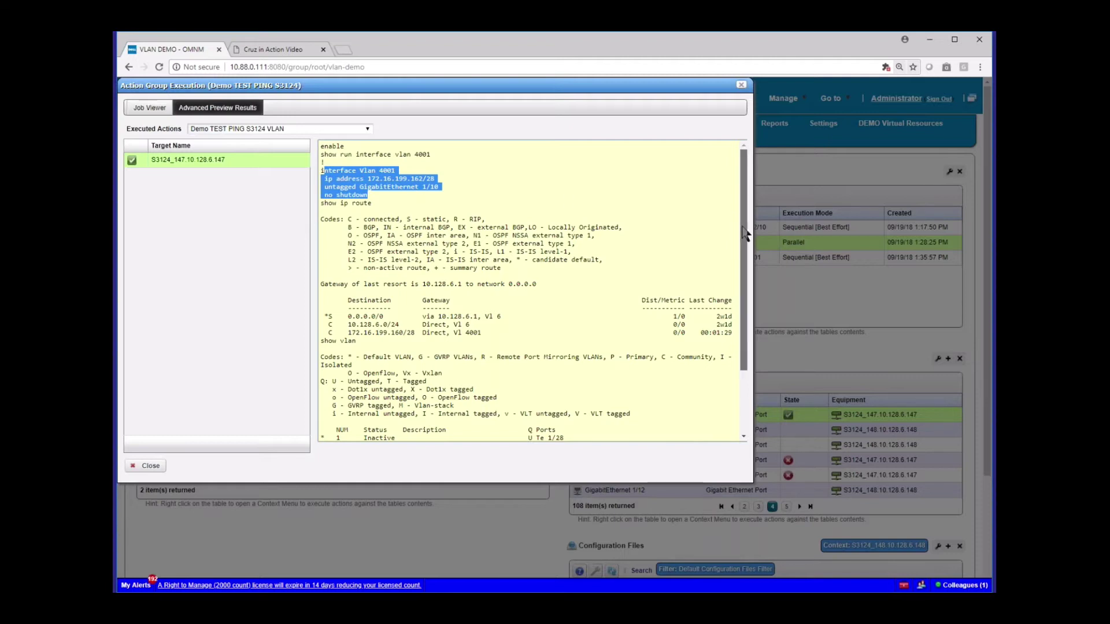
{"action": "left_click_drag", "start_coordinate": [745, 234], "coordinate": [730, 267]}
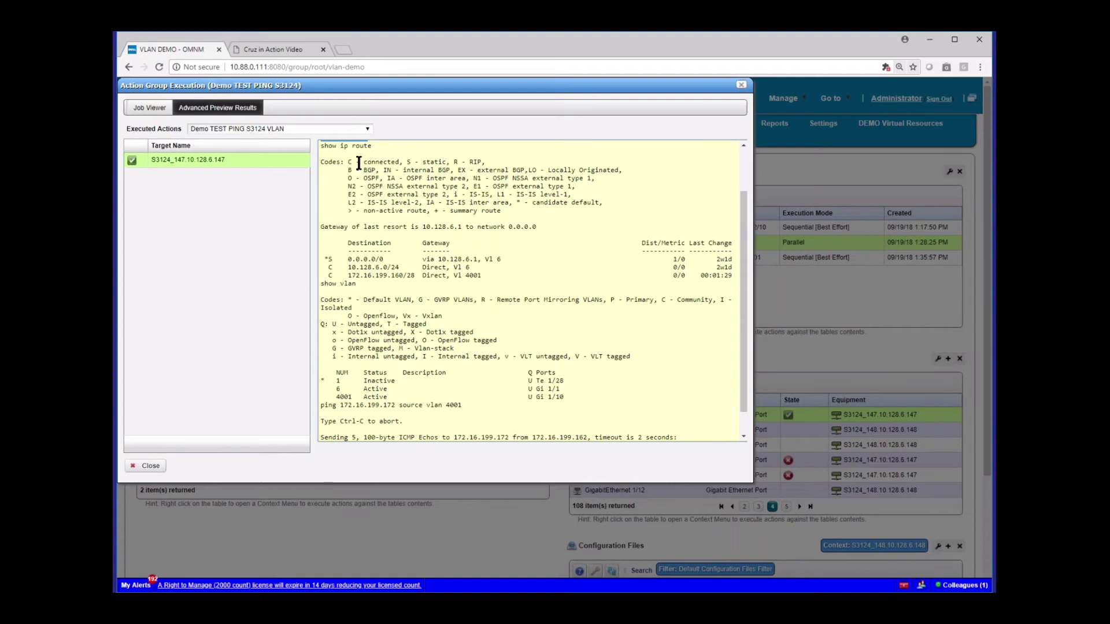
{"action": "scroll", "coordinate": [359, 167], "scroll_direction": "up", "scroll_amount": 1}
{"action": "left_click", "coordinate": [372, 208]}
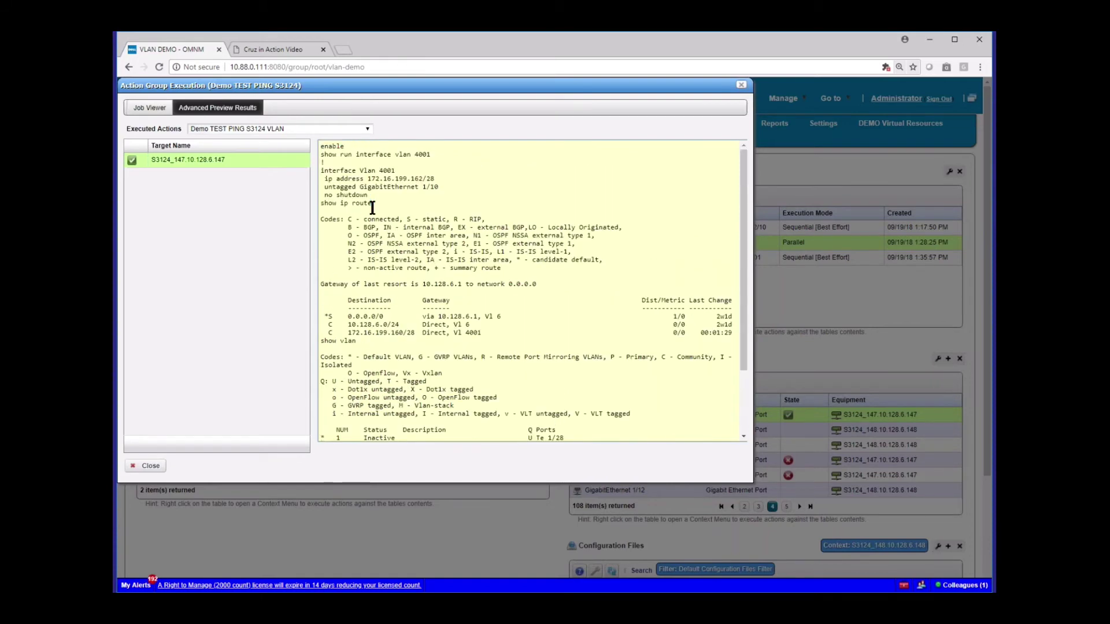
{"action": "left_click_drag", "start_coordinate": [341, 333], "coordinate": [489, 336]}
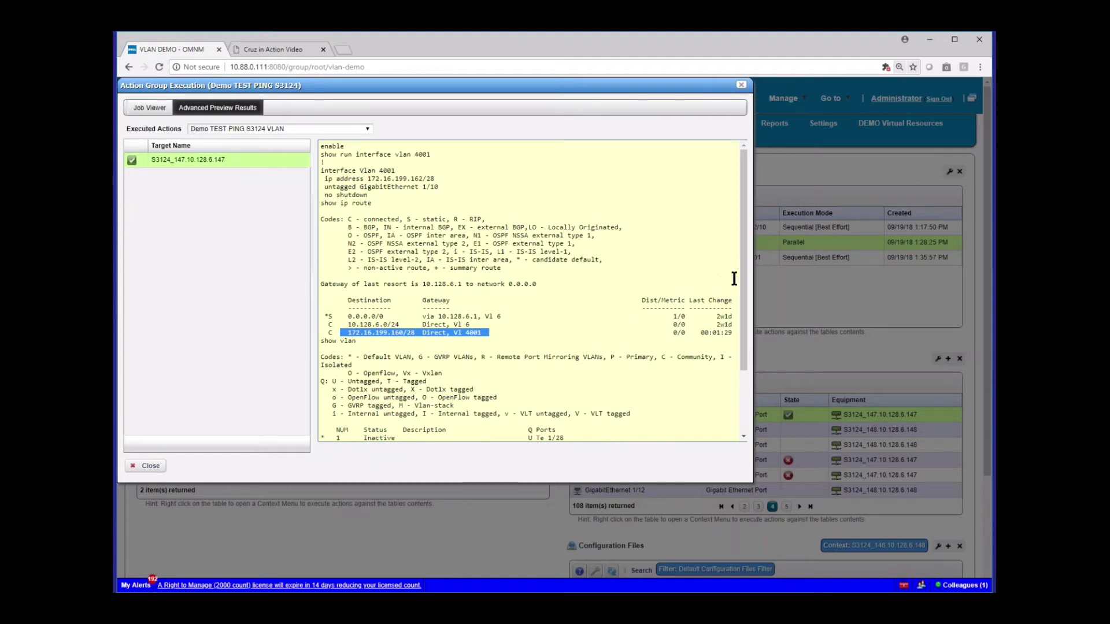
{"action": "scroll", "coordinate": [748, 285], "scroll_direction": "down", "scroll_amount": 2}
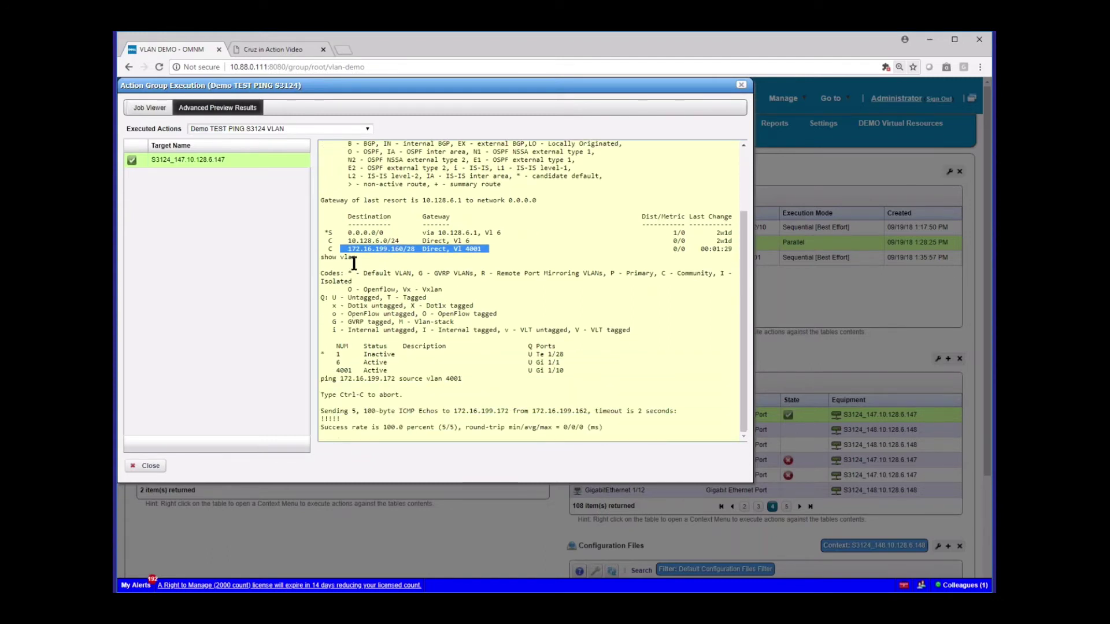
{"action": "left_click_drag", "start_coordinate": [356, 261], "coordinate": [323, 141]}
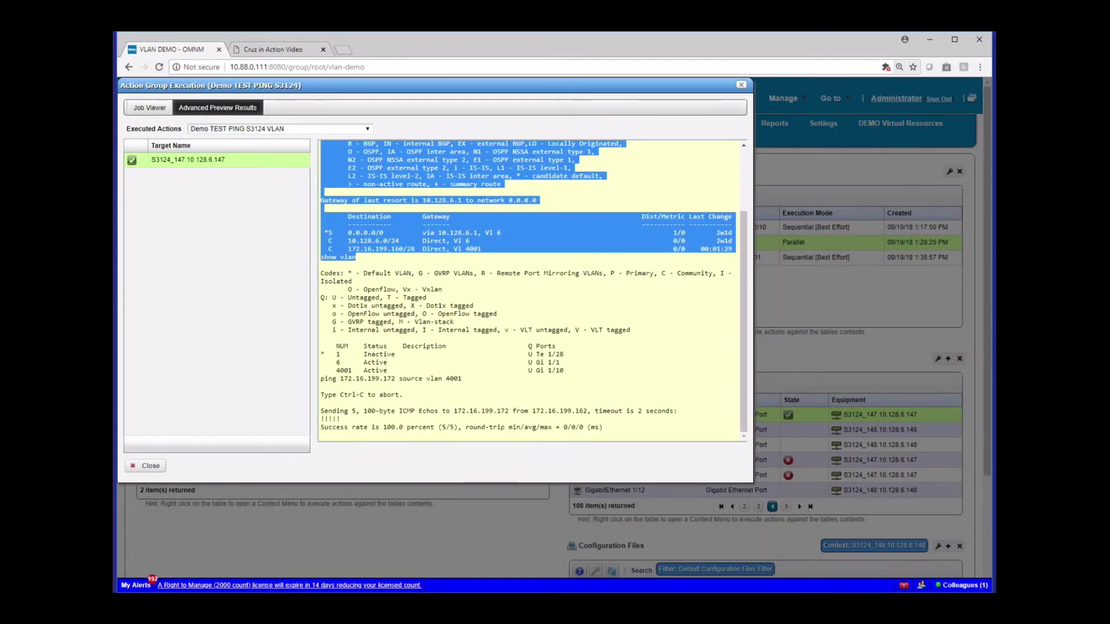
{"action": "left_click", "coordinate": [396, 255]}
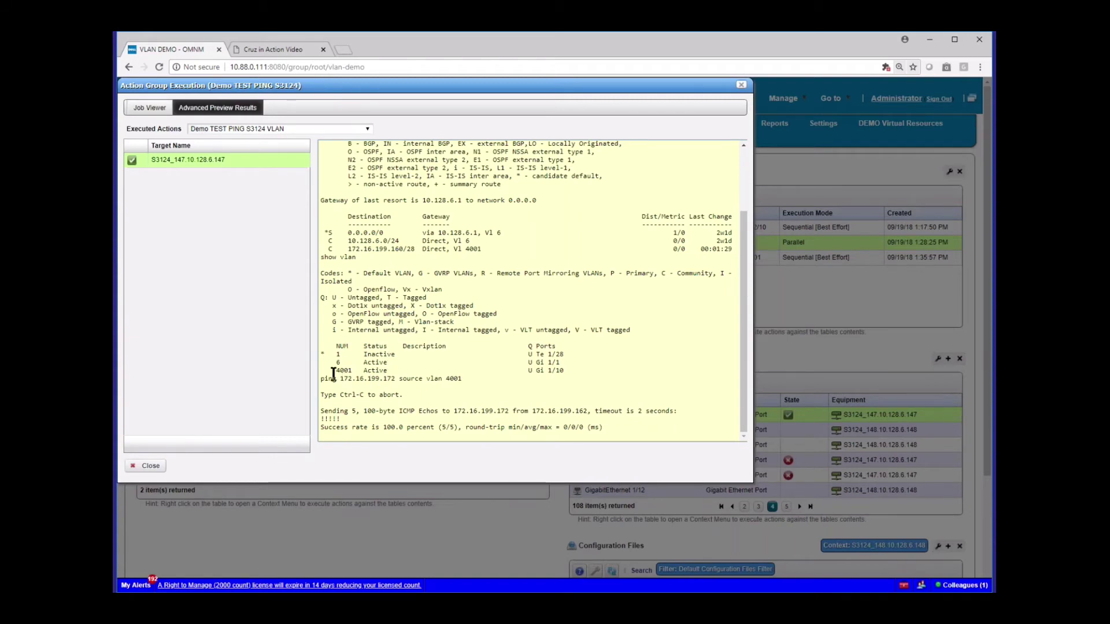
Step: Confirm VLAN 4001 is active on Gi 1/10 and 172.16.199.162 pings 172.16.199.172 successfully
{"action": "left_click_drag", "start_coordinate": [333, 371], "coordinate": [395, 370]}
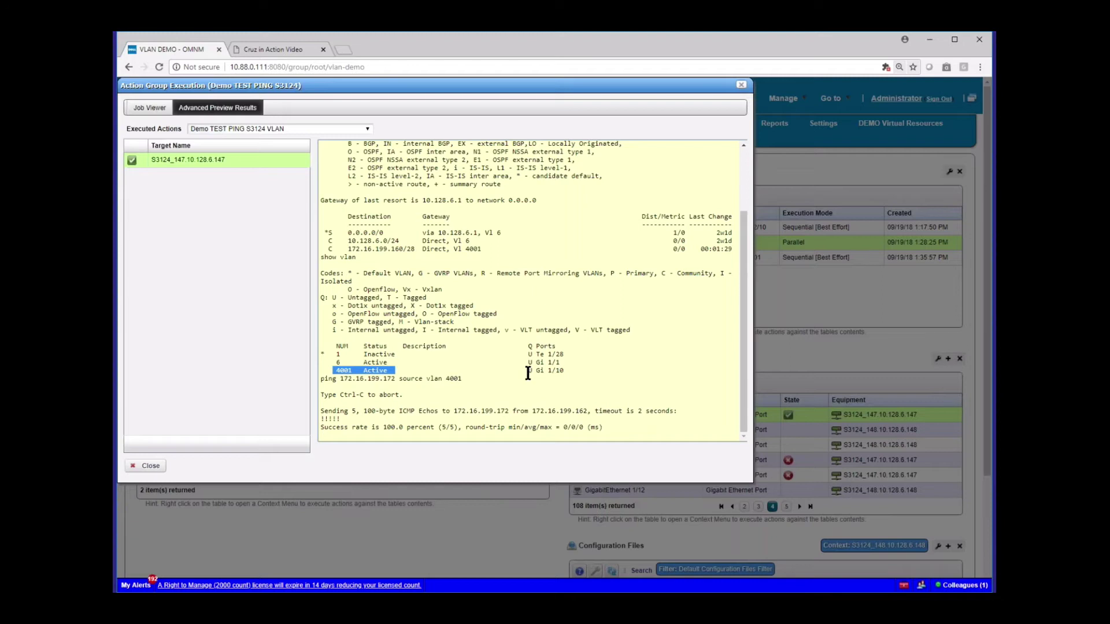
{"action": "left_click_drag", "start_coordinate": [528, 371], "coordinate": [568, 371]}
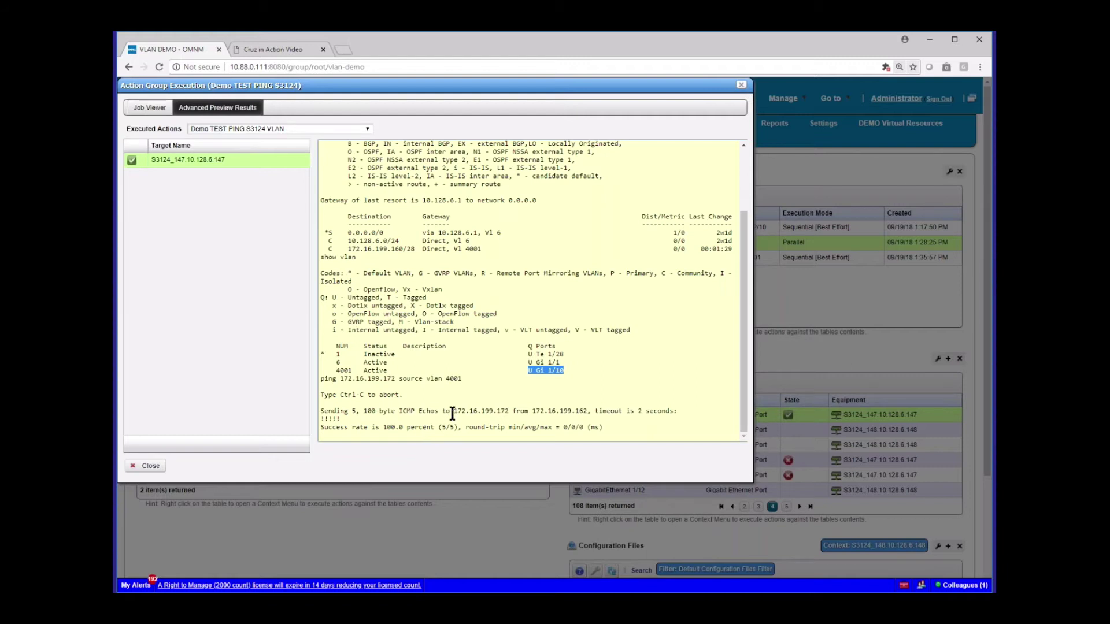
{"action": "left_click_drag", "start_coordinate": [453, 412], "coordinate": [509, 411]}
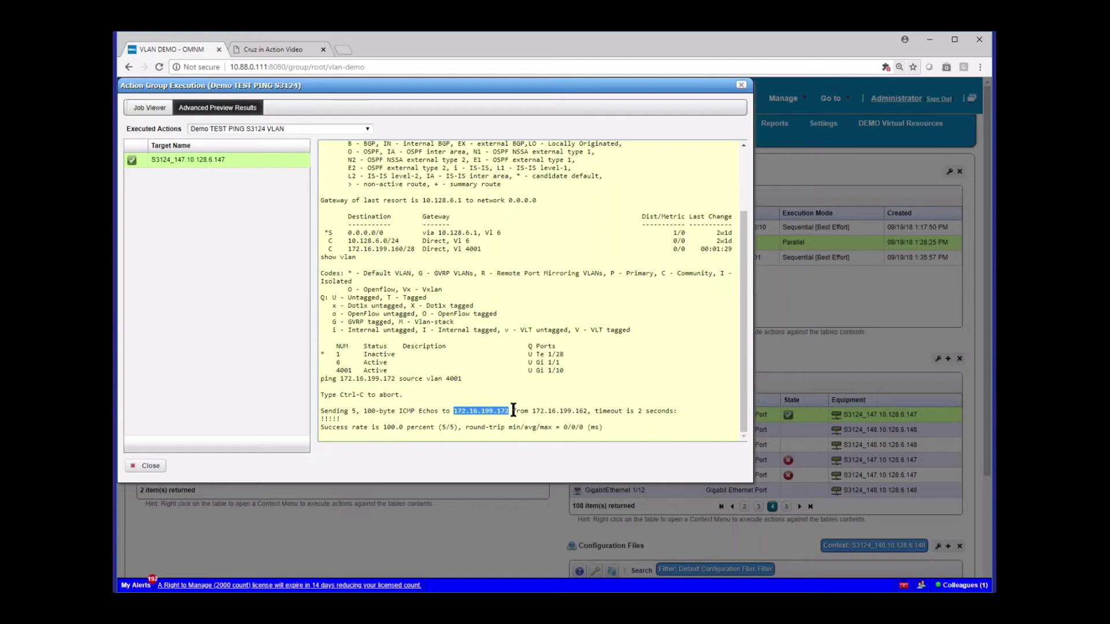
{"action": "left_click_drag", "start_coordinate": [564, 412], "coordinate": [599, 411]}
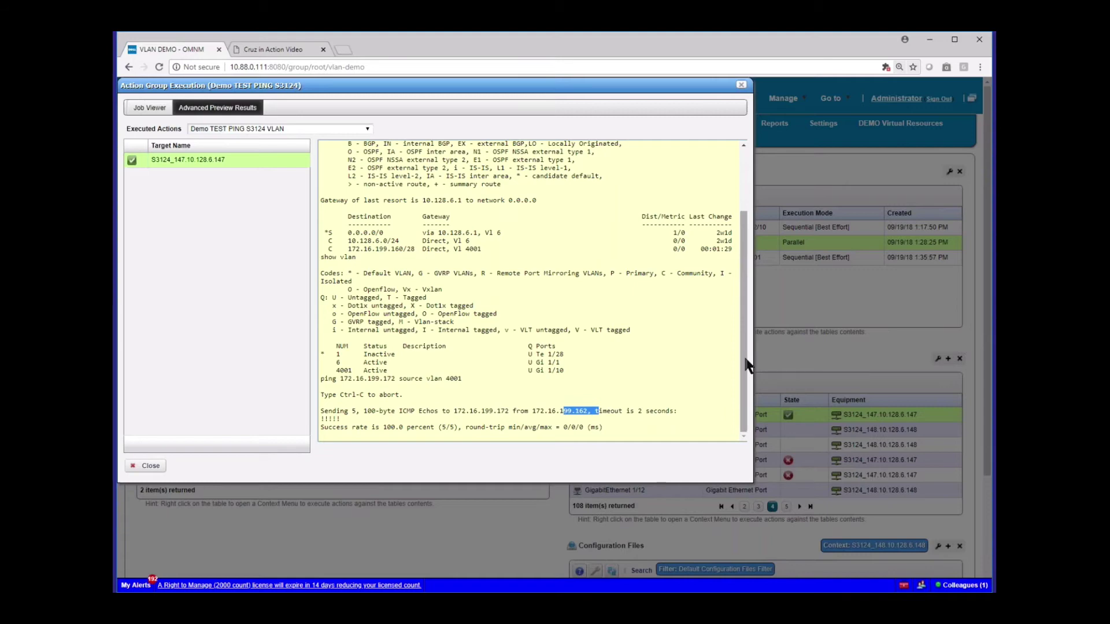
{"action": "scroll", "coordinate": [410, 183], "scroll_direction": "up", "scroll_amount": 3}
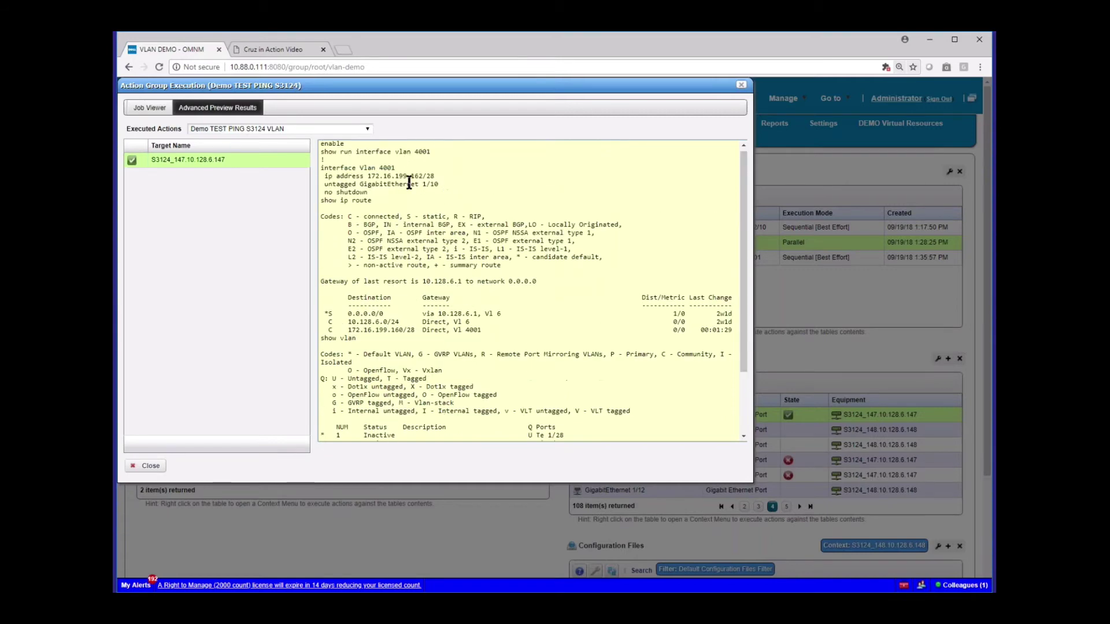
{"action": "left_click_drag", "start_coordinate": [366, 177], "coordinate": [424, 179]}
{"action": "scroll", "coordinate": [740, 286], "scroll_direction": "down", "scroll_amount": 3}
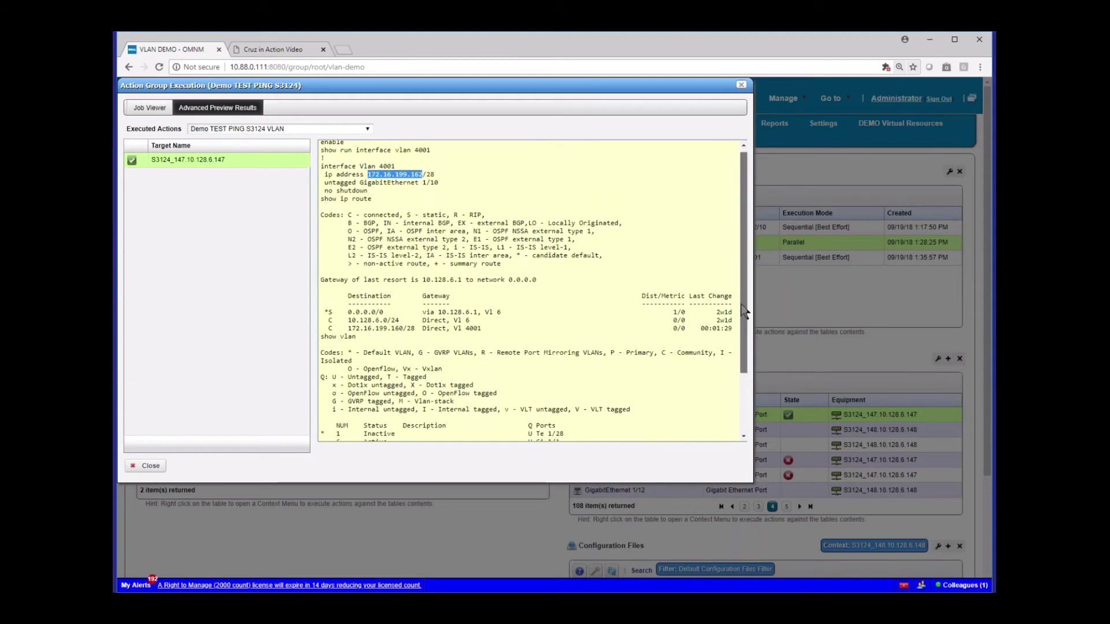
{"action": "left_click", "coordinate": [284, 126]}
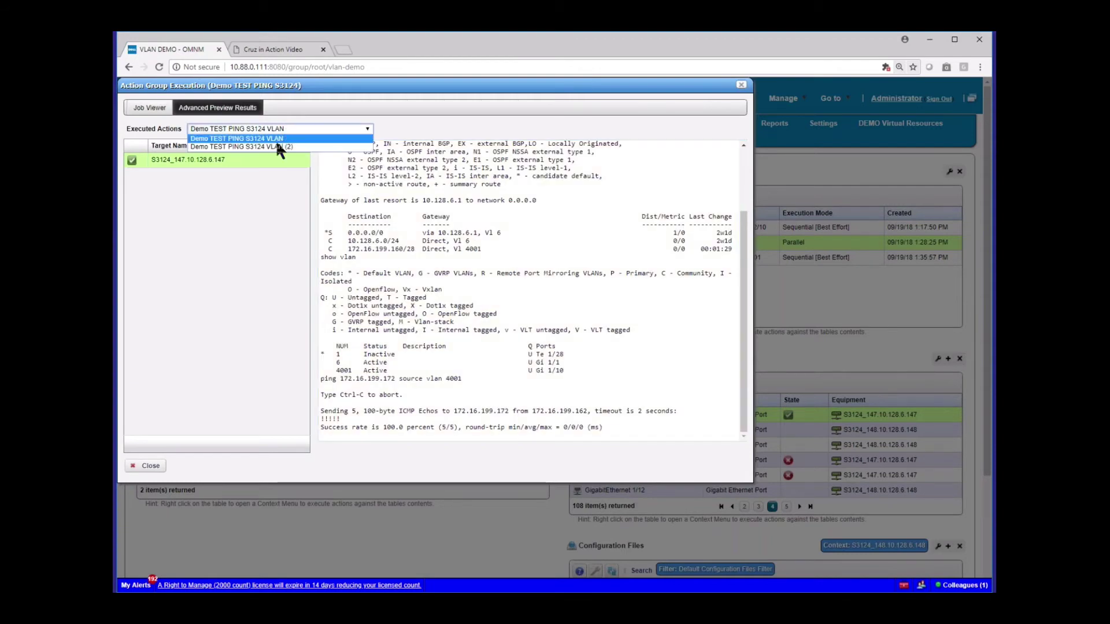
Step: Show the Demo TEST PING S3124 VLAN (2) results and check its VLAN 4001 interface and route
{"action": "left_click", "coordinate": [278, 148]}
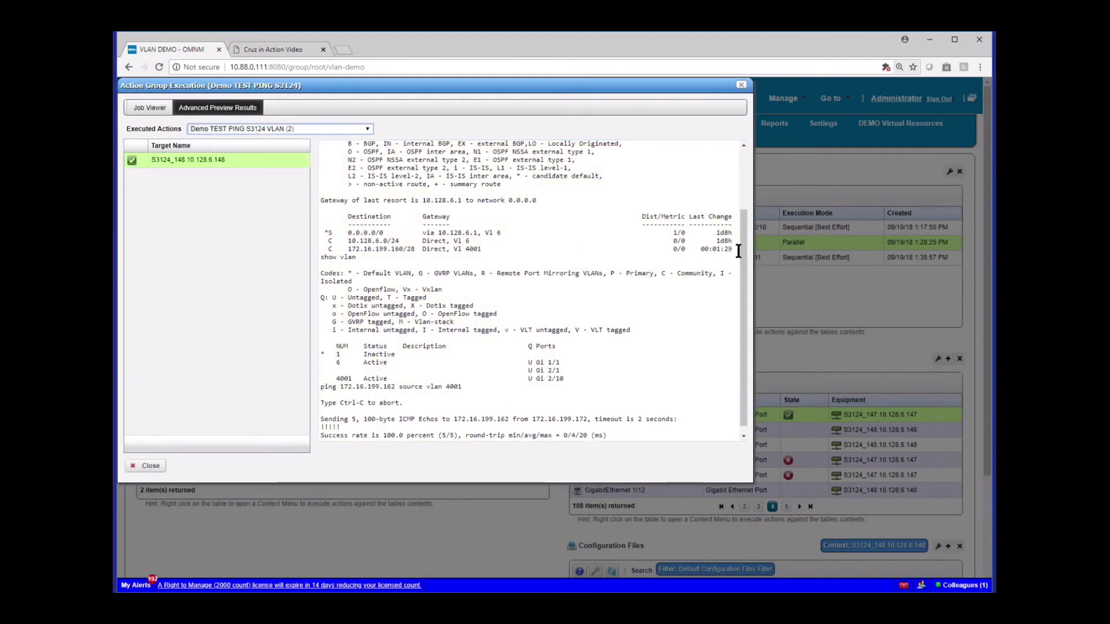
{"action": "scroll", "coordinate": [744, 249], "scroll_direction": "up", "scroll_amount": 3}
{"action": "left_click_drag", "start_coordinate": [449, 154], "coordinate": [437, 195]}
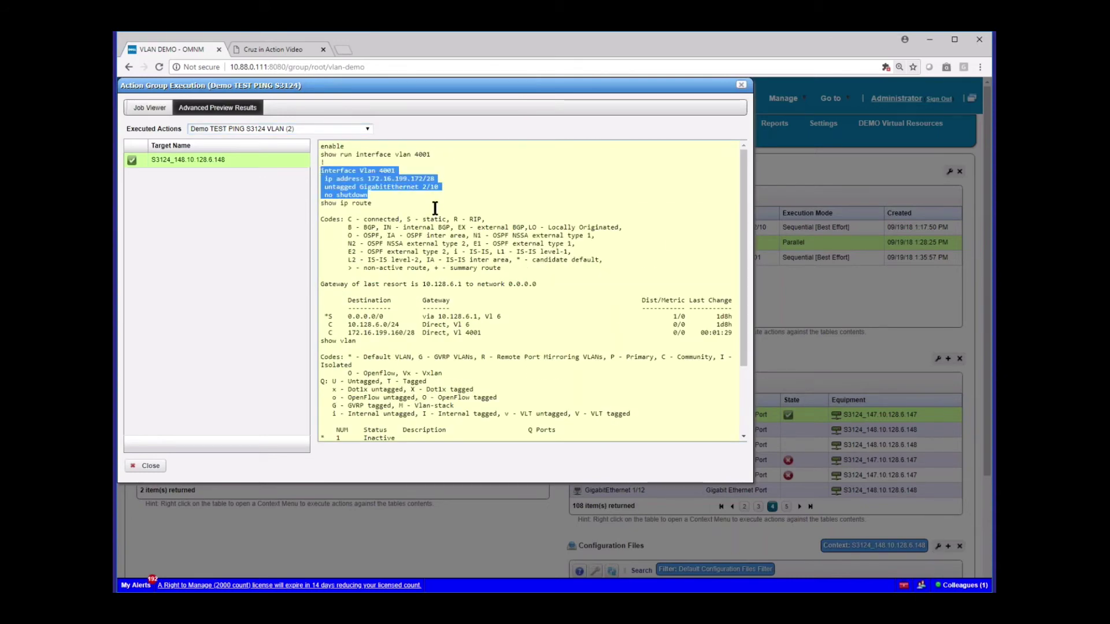
{"action": "left_click_drag", "start_coordinate": [328, 333], "coordinate": [484, 334]}
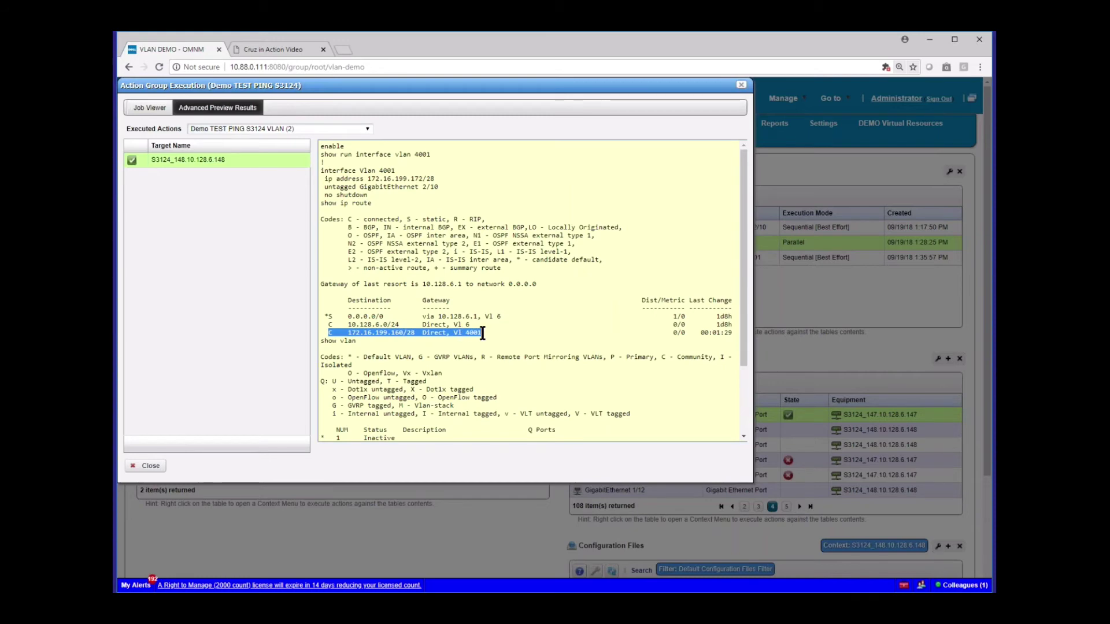
{"action": "left_click_drag", "start_coordinate": [746, 281], "coordinate": [749, 367]}
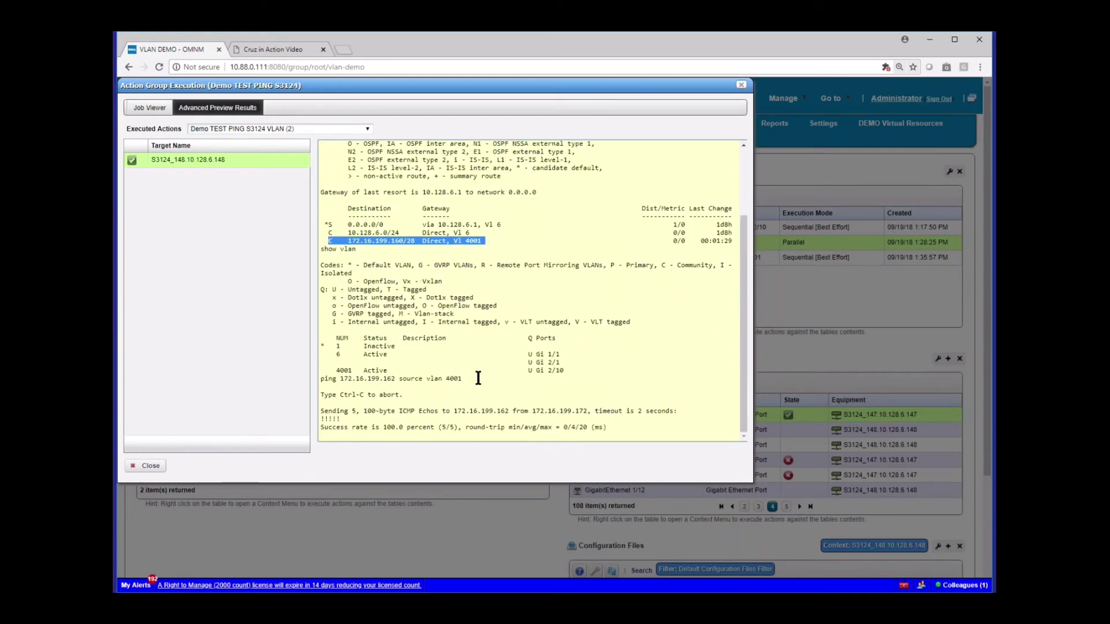
Step: Confirm VLAN 4001 is active on Gi 2/10 and pings 172.16.199.162 at 5/5 success
{"action": "left_click_drag", "start_coordinate": [328, 370], "coordinate": [570, 379]}
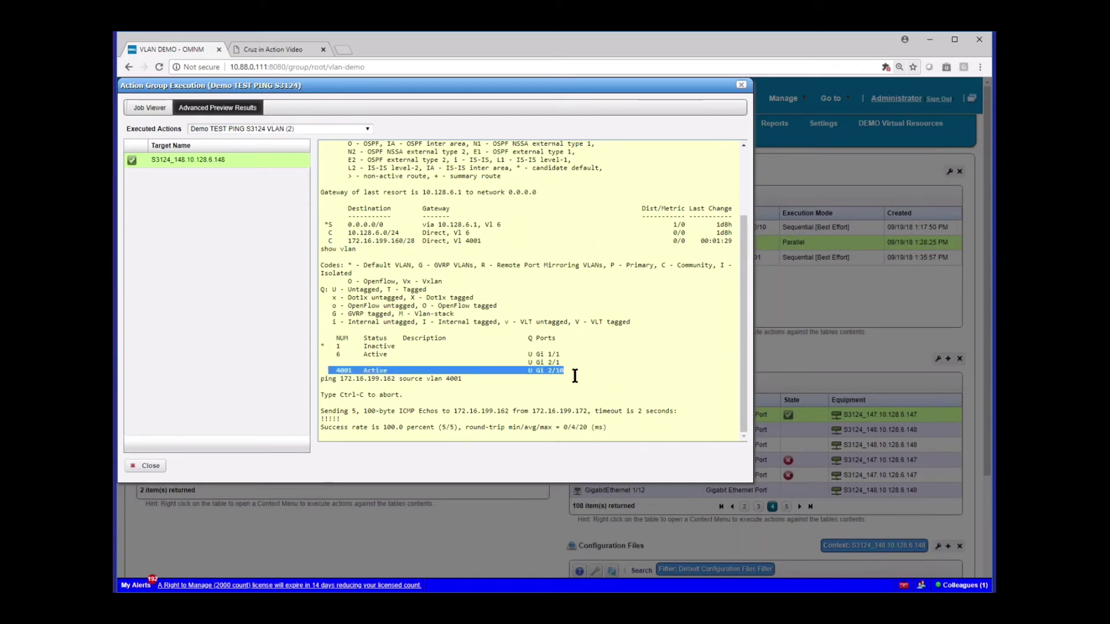
{"action": "left_click_drag", "start_coordinate": [443, 413], "coordinate": [578, 412]}
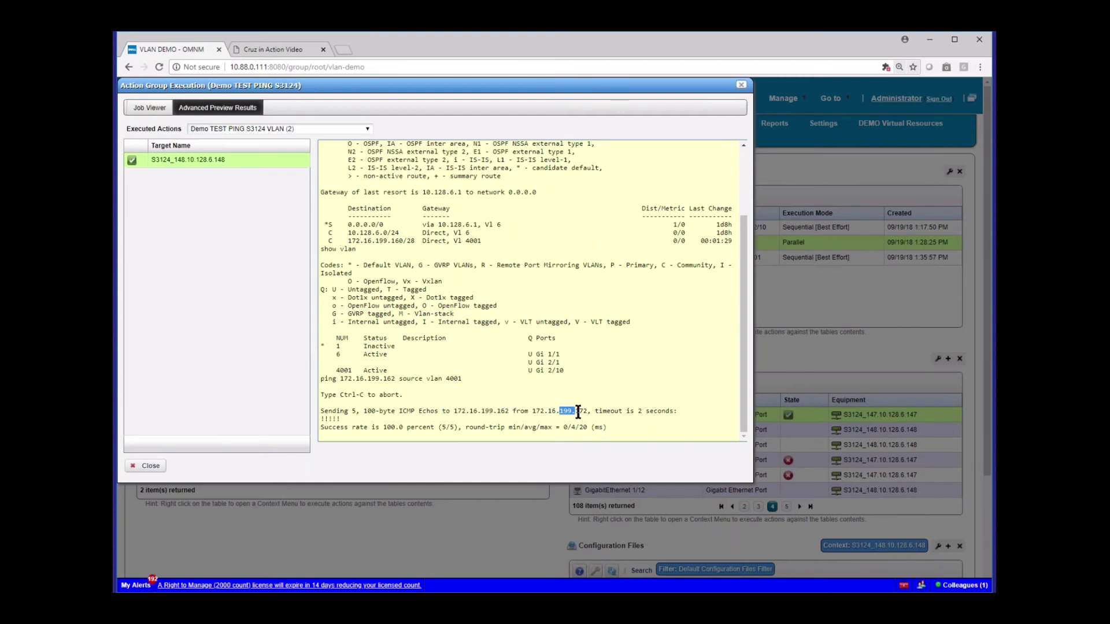
{"action": "left_click_drag", "start_coordinate": [509, 412], "coordinate": [625, 420]}
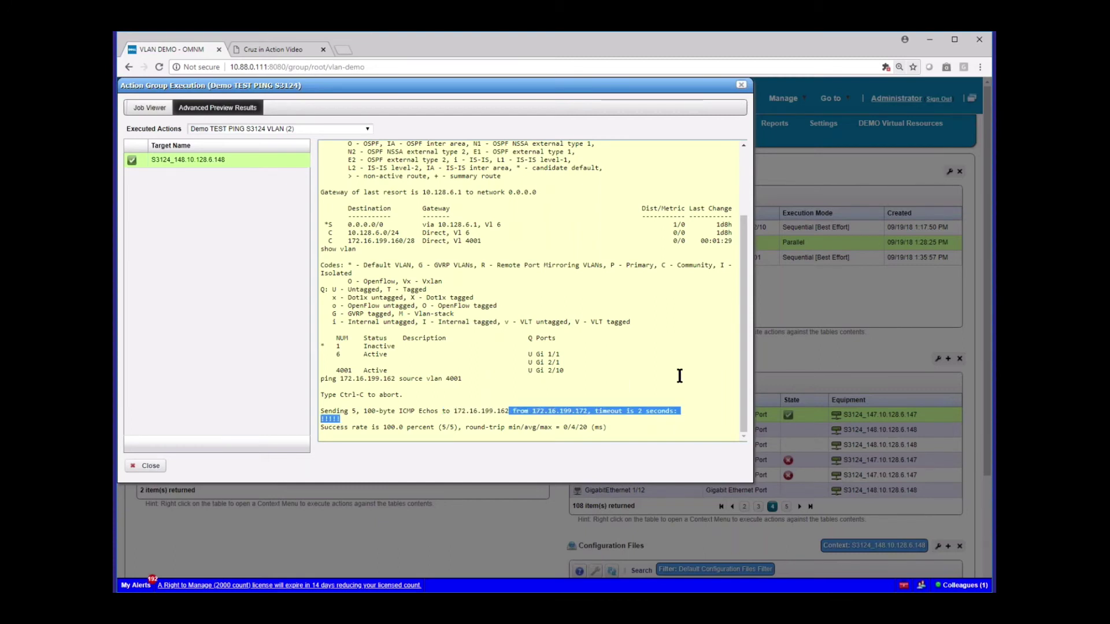
{"action": "left_click_drag", "start_coordinate": [399, 427], "coordinate": [533, 426]}
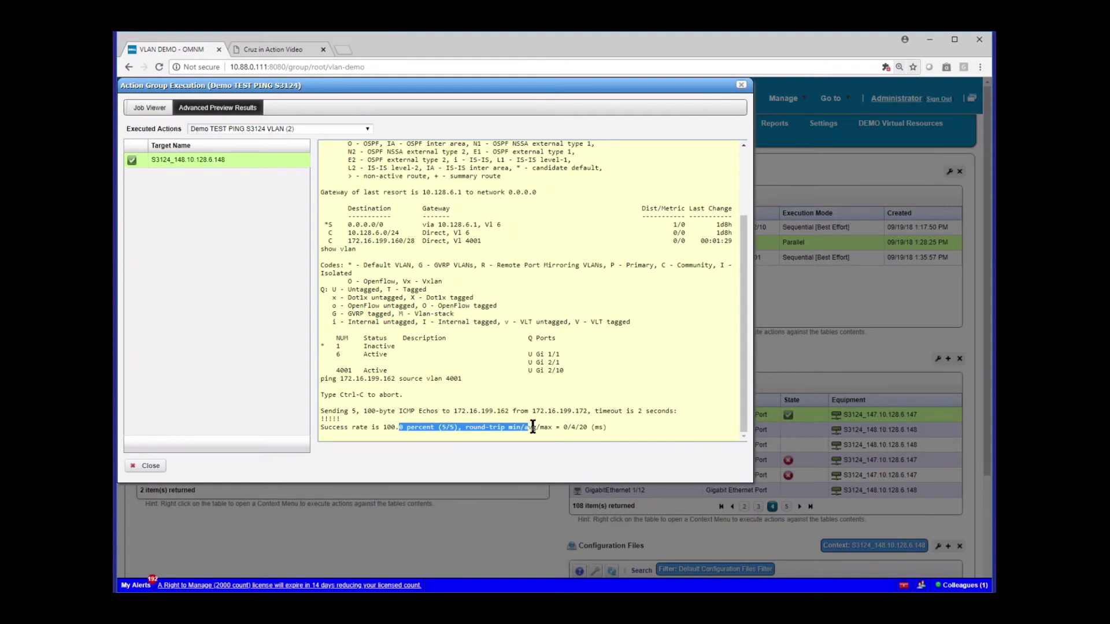
Step: Review the Demo s3124 Remove VLAN CFG group's actions unchanged, then execute the group
{"action": "left_click", "coordinate": [146, 467]}
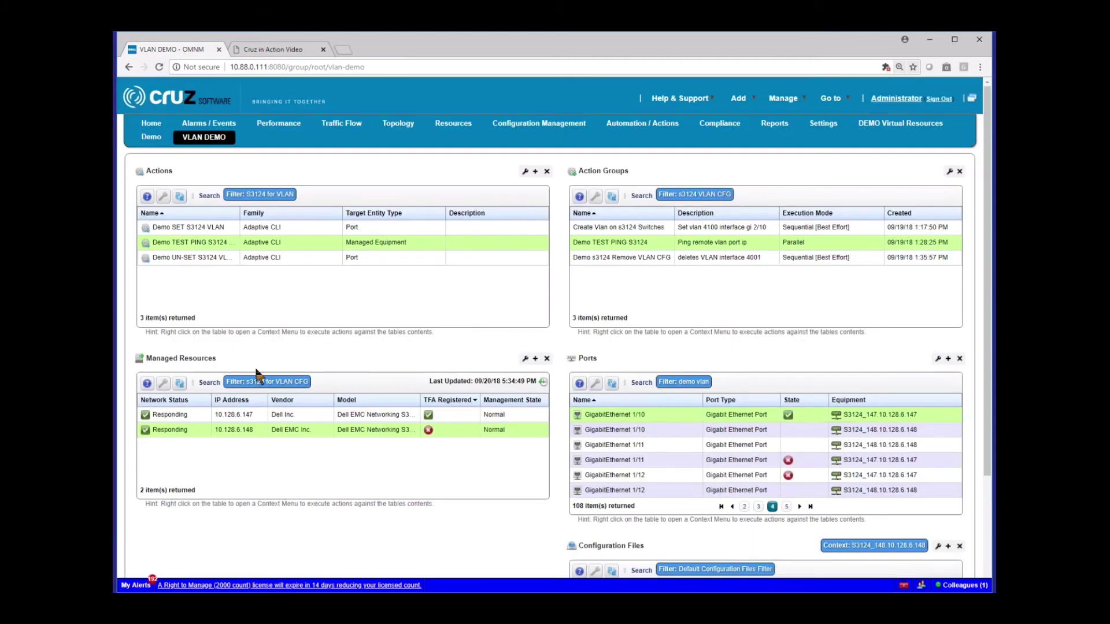
{"action": "right_click", "coordinate": [625, 258]}
{"action": "right_click", "coordinate": [618, 259]}
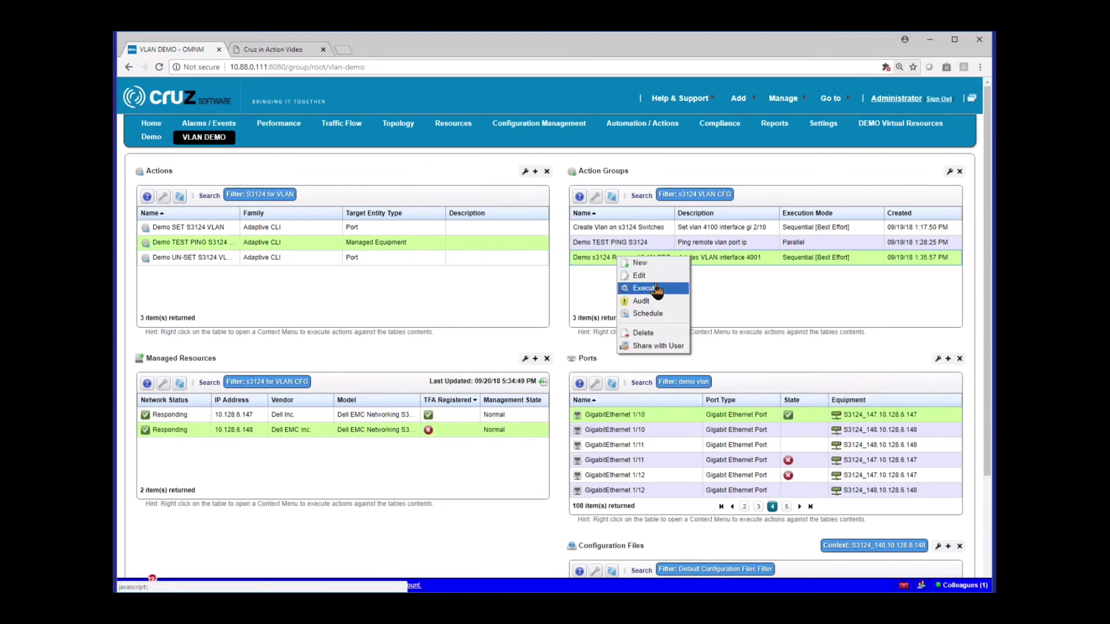
{"action": "right_click", "coordinate": [606, 258]}
{"action": "left_click", "coordinate": [626, 280]}
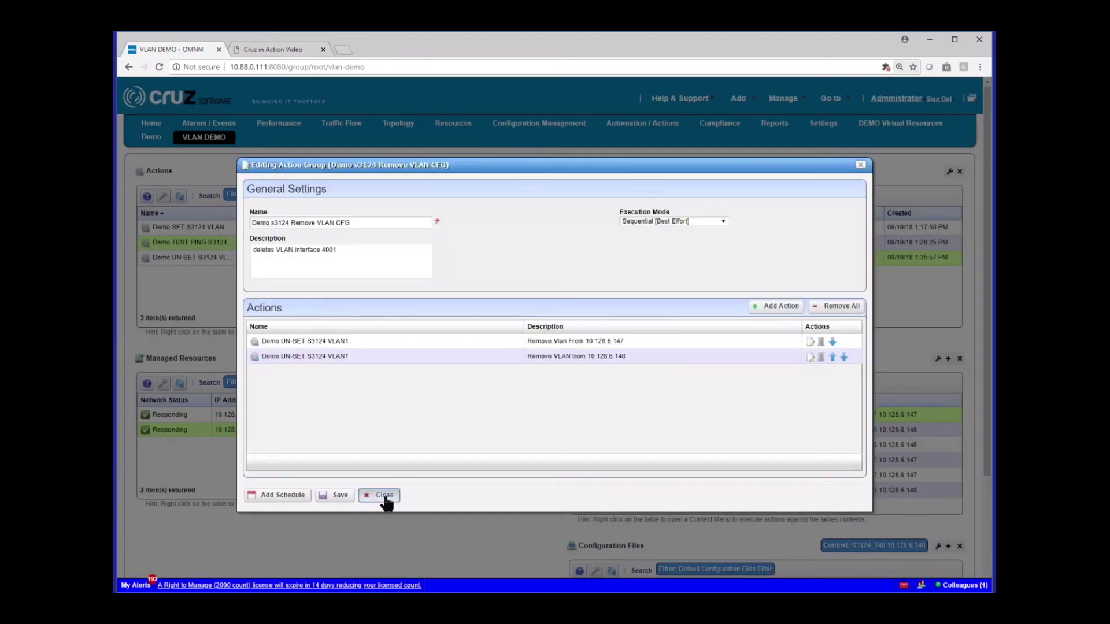
{"action": "left_click", "coordinate": [382, 498]}
{"action": "right_click", "coordinate": [629, 258]}
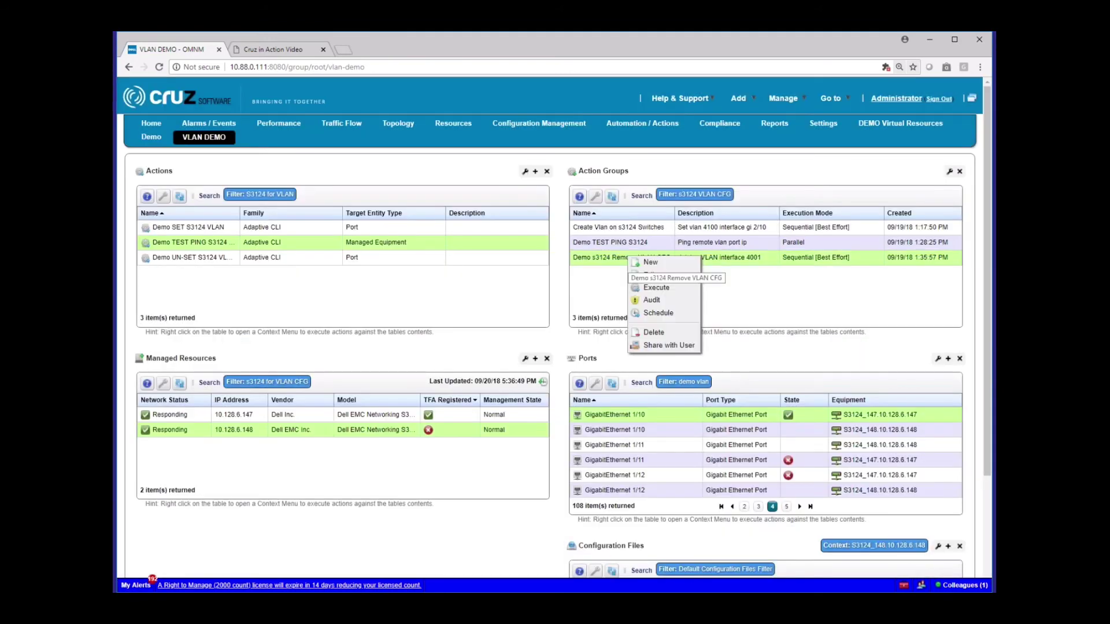
{"action": "left_click", "coordinate": [653, 287]}
Step: Confirm the removal run and check the no interface Vlan 4001 command on port 1/10
{"action": "left_click", "coordinate": [455, 356]}
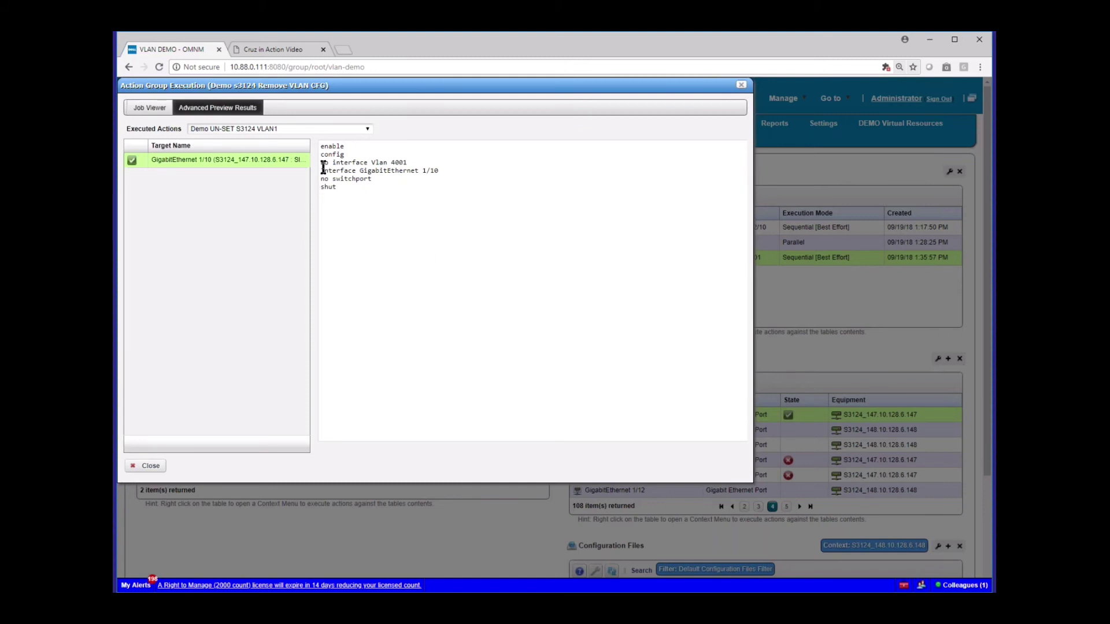
{"action": "left_click_drag", "start_coordinate": [320, 166], "coordinate": [407, 163]}
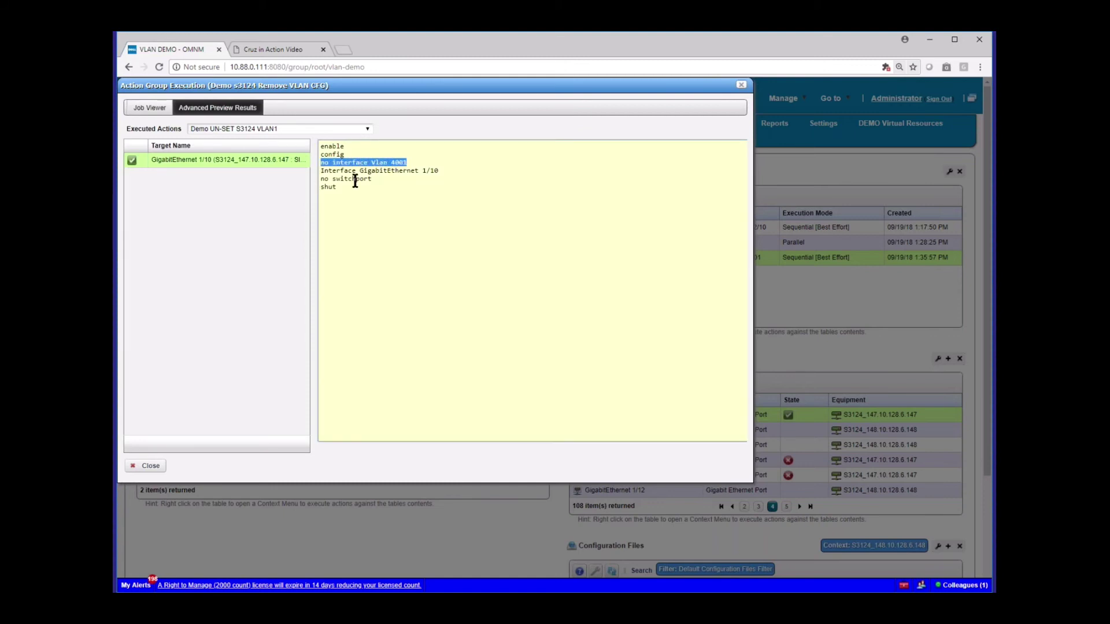
{"action": "left_click", "coordinate": [322, 175]}
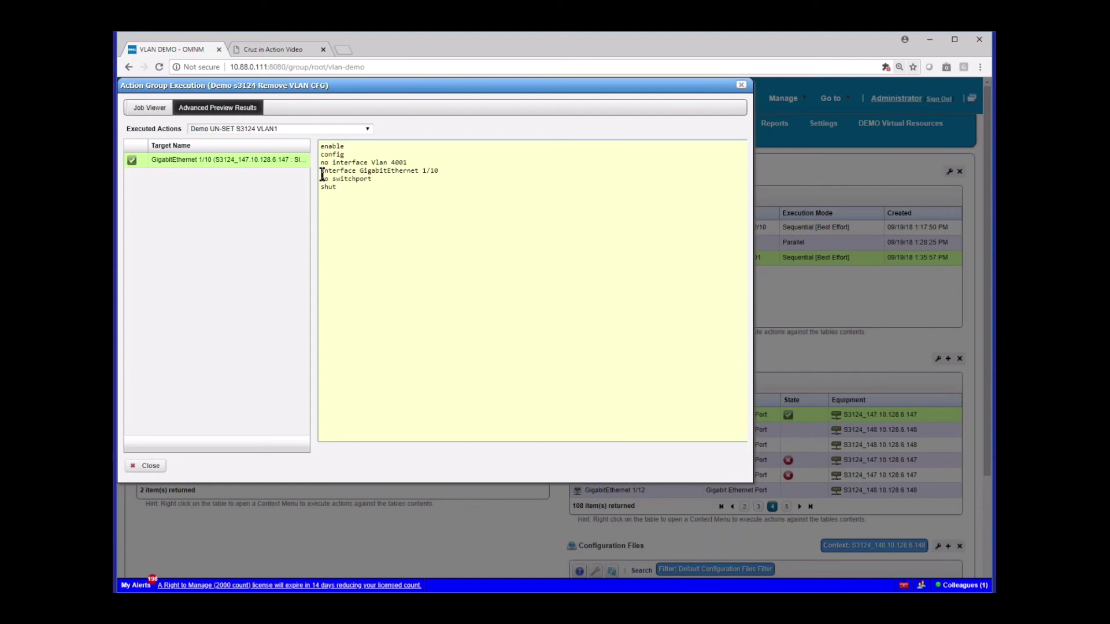
Step: Check the second switch's port 2/10 output shows no interface Vlan 4001 and no switchport
{"action": "left_click", "coordinate": [368, 130]}
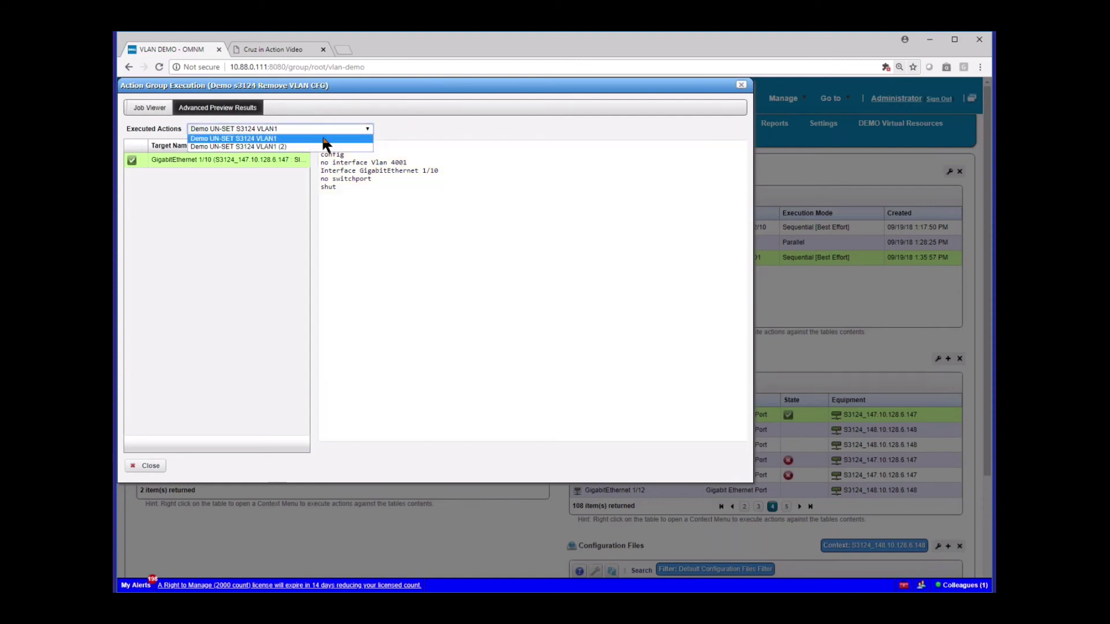
{"action": "left_click", "coordinate": [300, 148]}
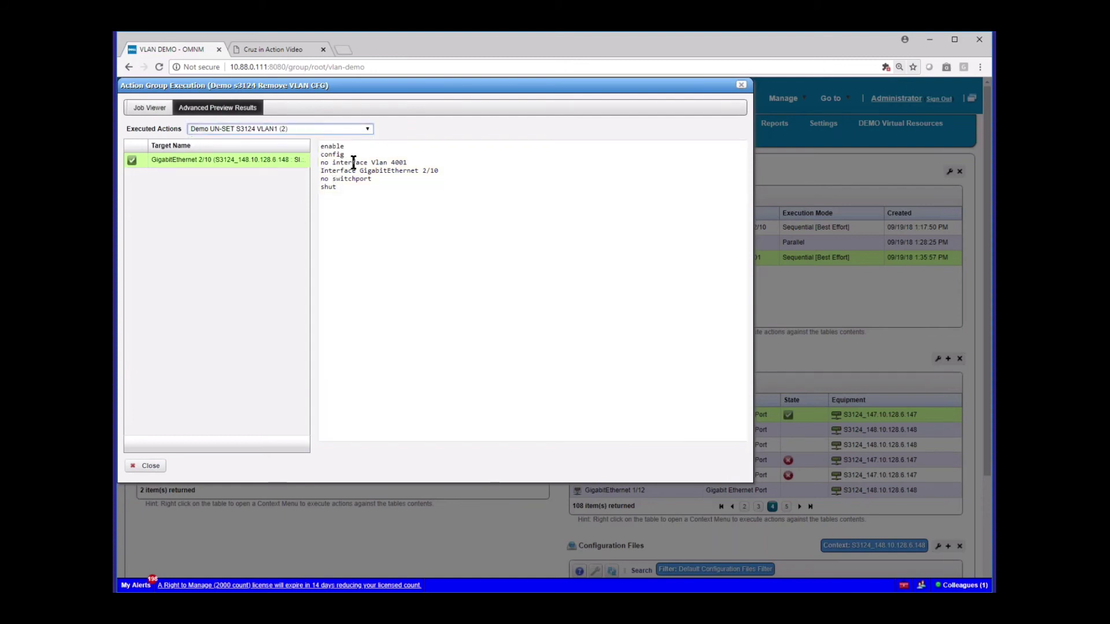
{"action": "left_click_drag", "start_coordinate": [364, 163], "coordinate": [408, 162]}
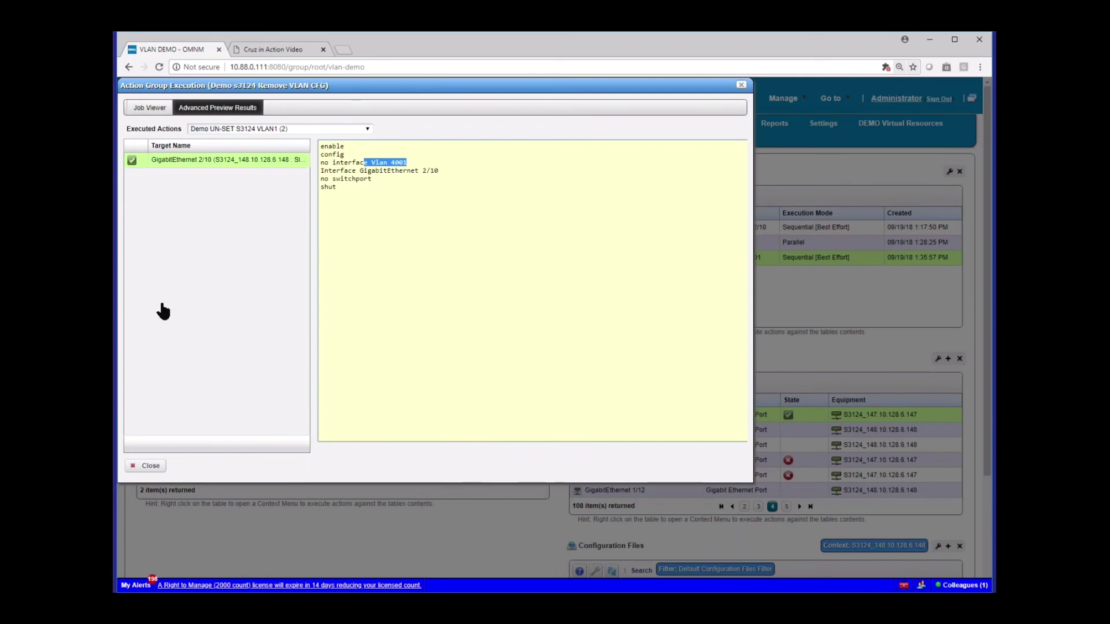
{"action": "left_click_drag", "start_coordinate": [339, 179], "coordinate": [372, 180]}
{"action": "key", "text": "ctrl+a"}
{"action": "left_click", "coordinate": [231, 228]}
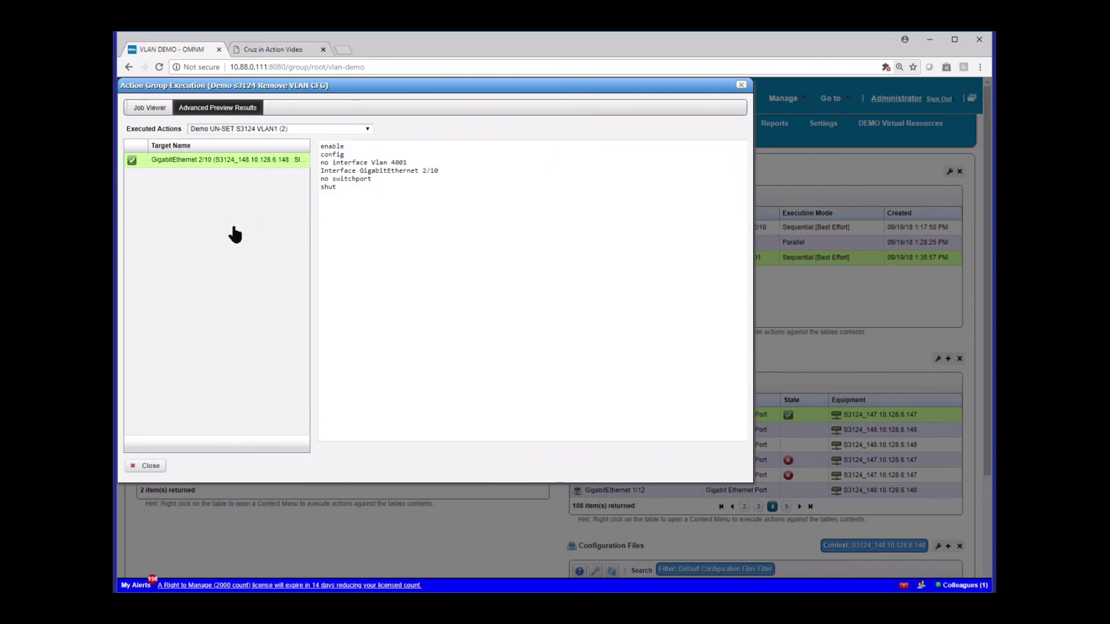
Step: Close the removal results and rerun the Demo TEST PING S3124 group, confirming execution
{"action": "left_click", "coordinate": [742, 86]}
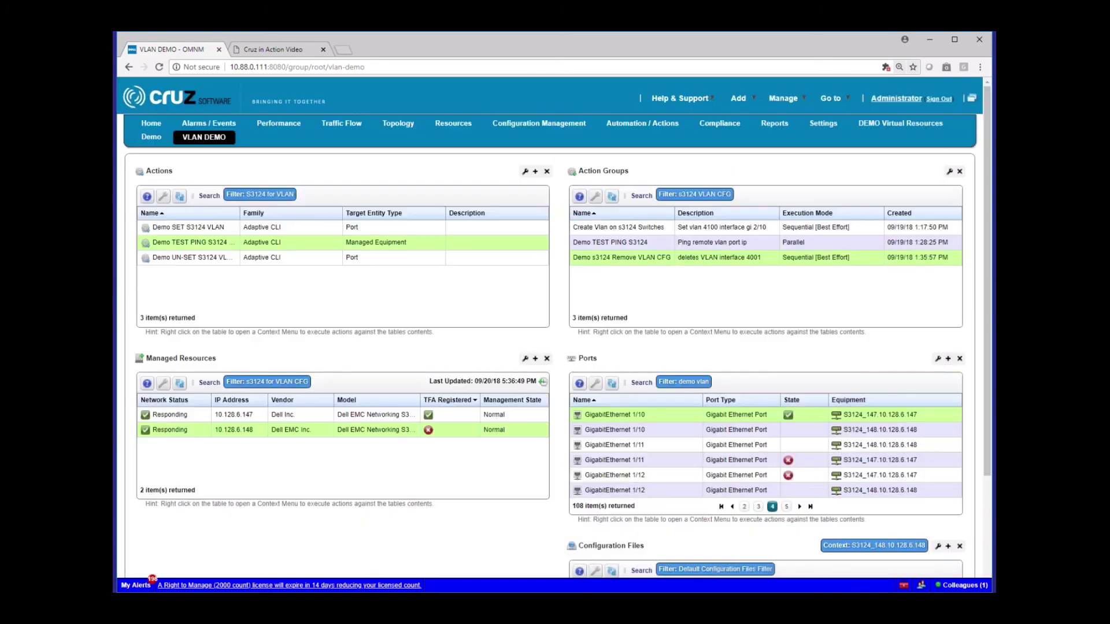
{"action": "right_click", "coordinate": [651, 242]}
{"action": "left_click", "coordinate": [671, 276]}
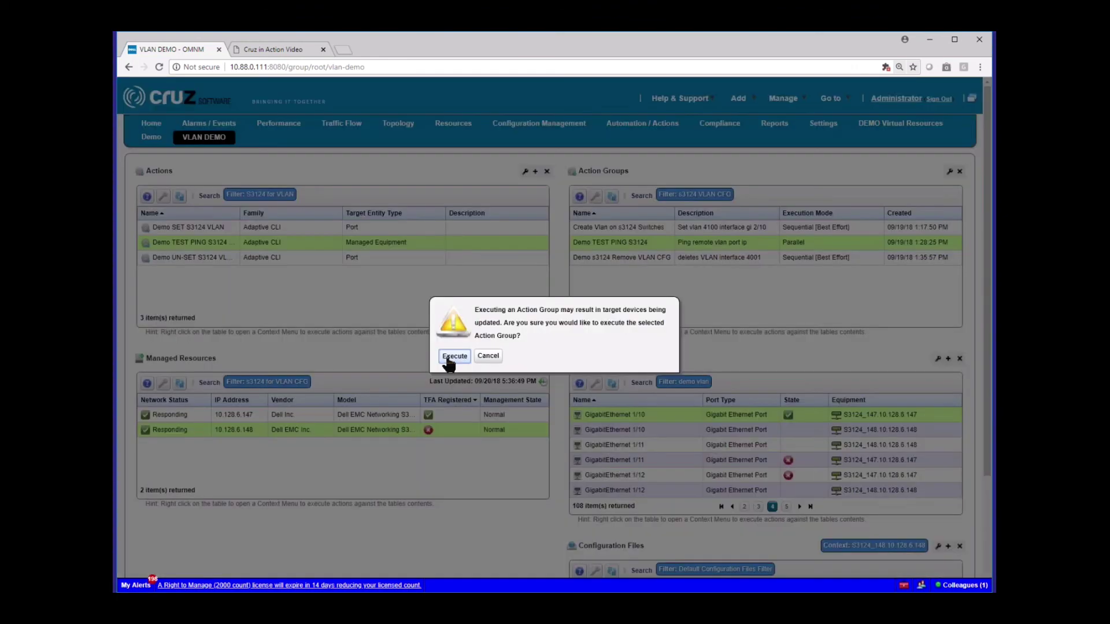
{"action": "left_click", "coordinate": [451, 364]}
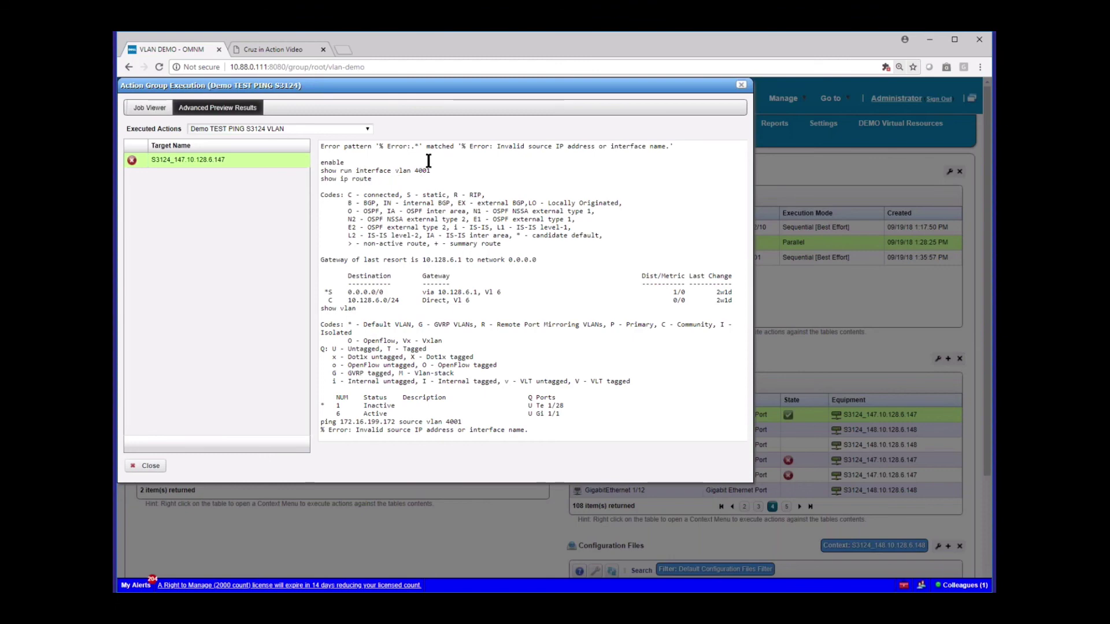
Step: Inspect the 'Invalid source IP address or interface name' error and missing VLAN 4001 route on both switches
{"action": "left_click_drag", "start_coordinate": [457, 146], "coordinate": [674, 147]}
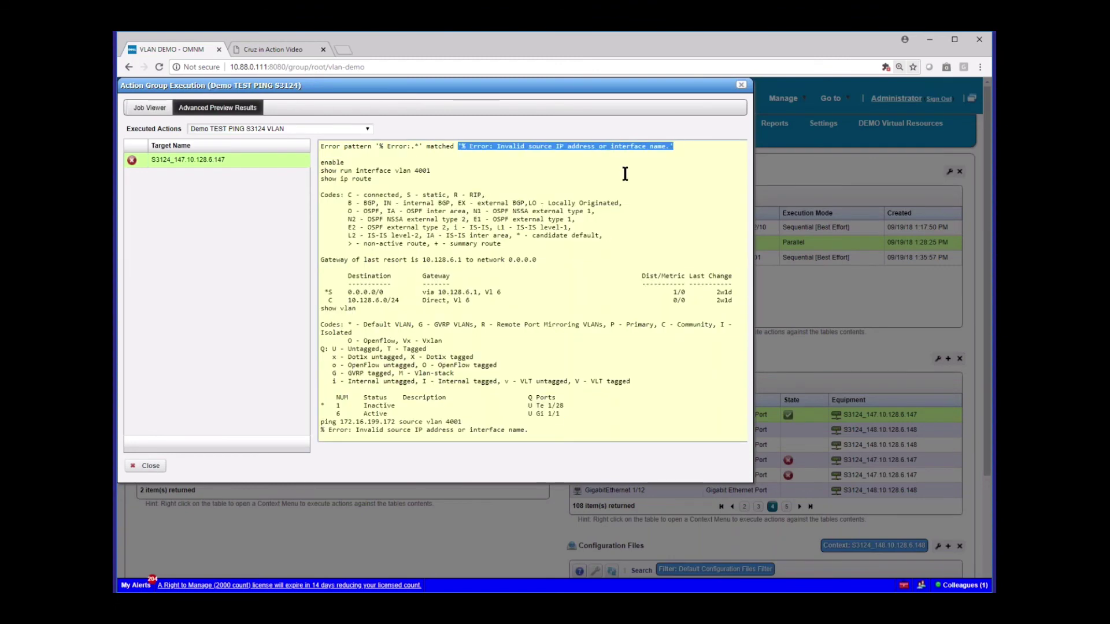
{"action": "left_click_drag", "start_coordinate": [442, 171], "coordinate": [292, 179]}
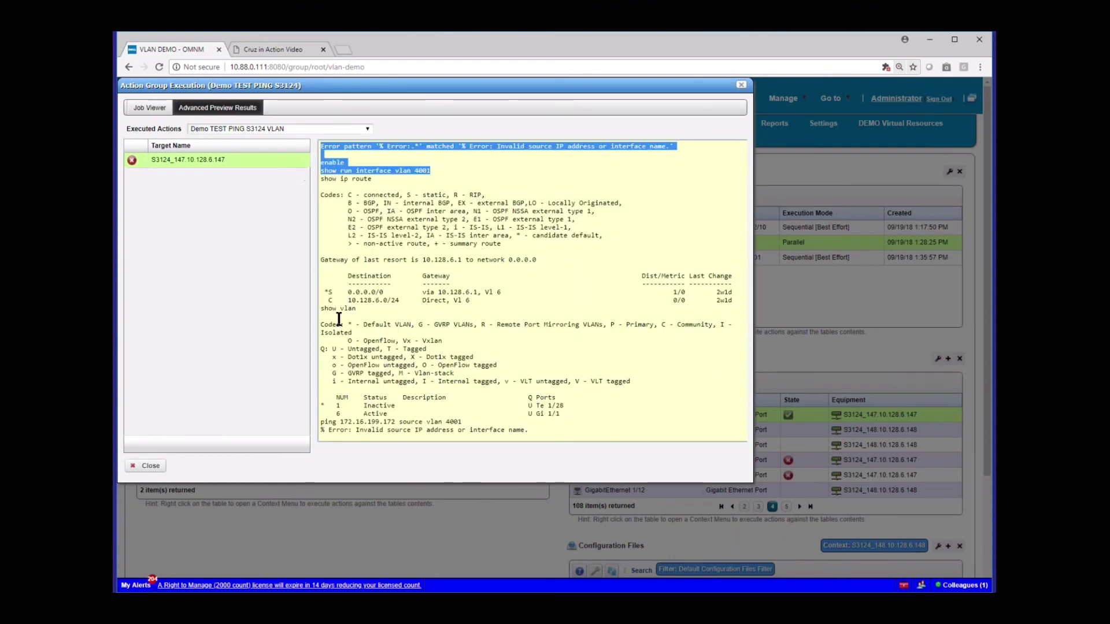
{"action": "left_click_drag", "start_coordinate": [324, 292], "coordinate": [503, 307]}
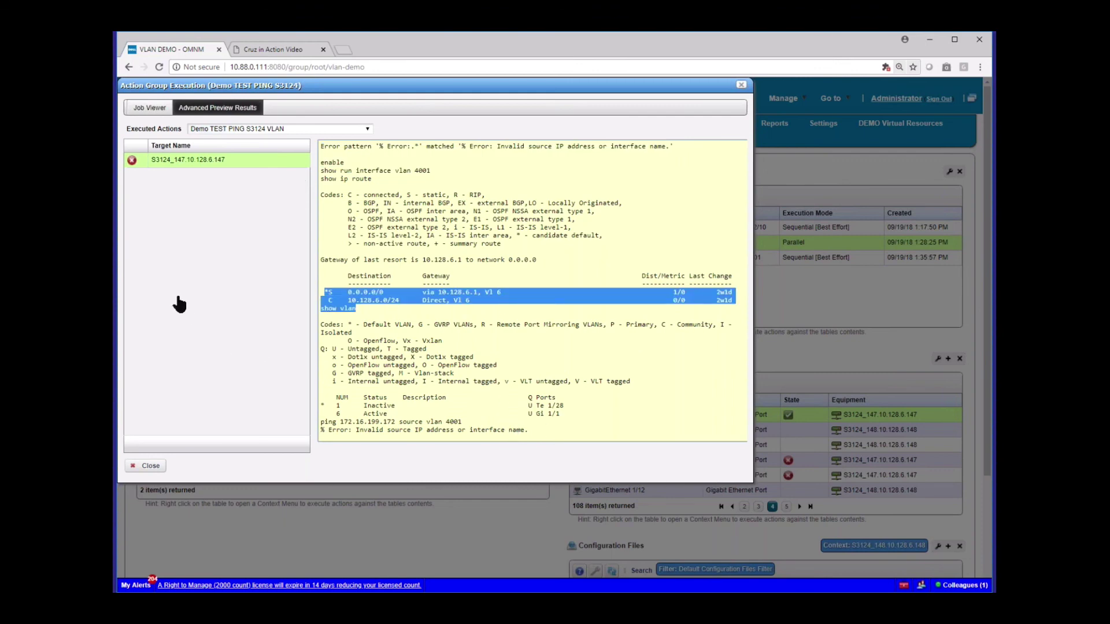
{"action": "left_click", "coordinate": [301, 128]}
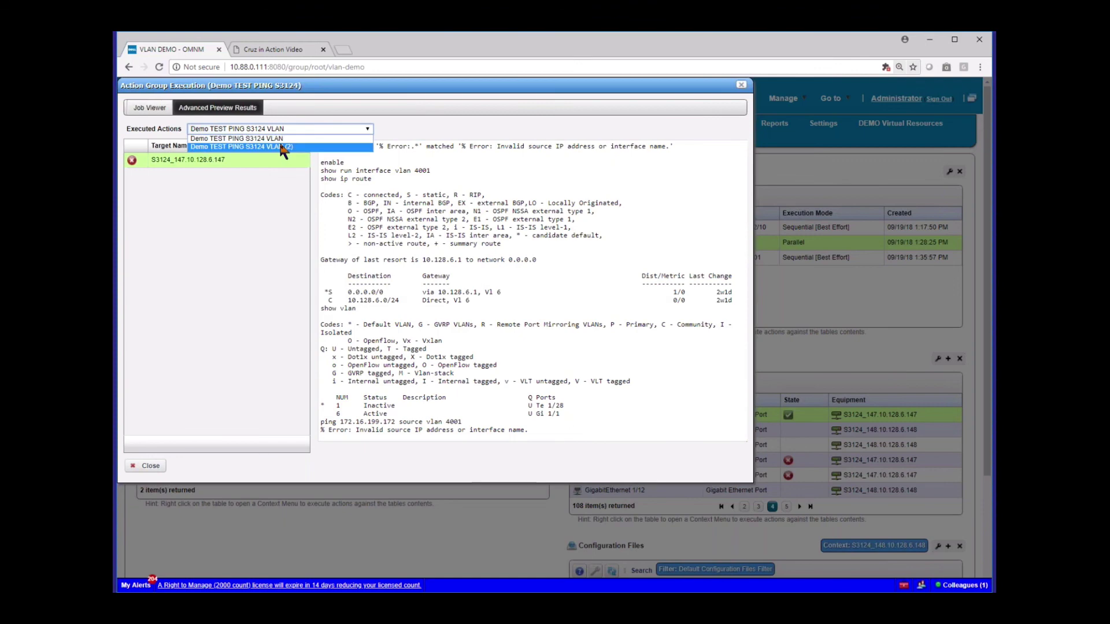
{"action": "left_click", "coordinate": [282, 148]}
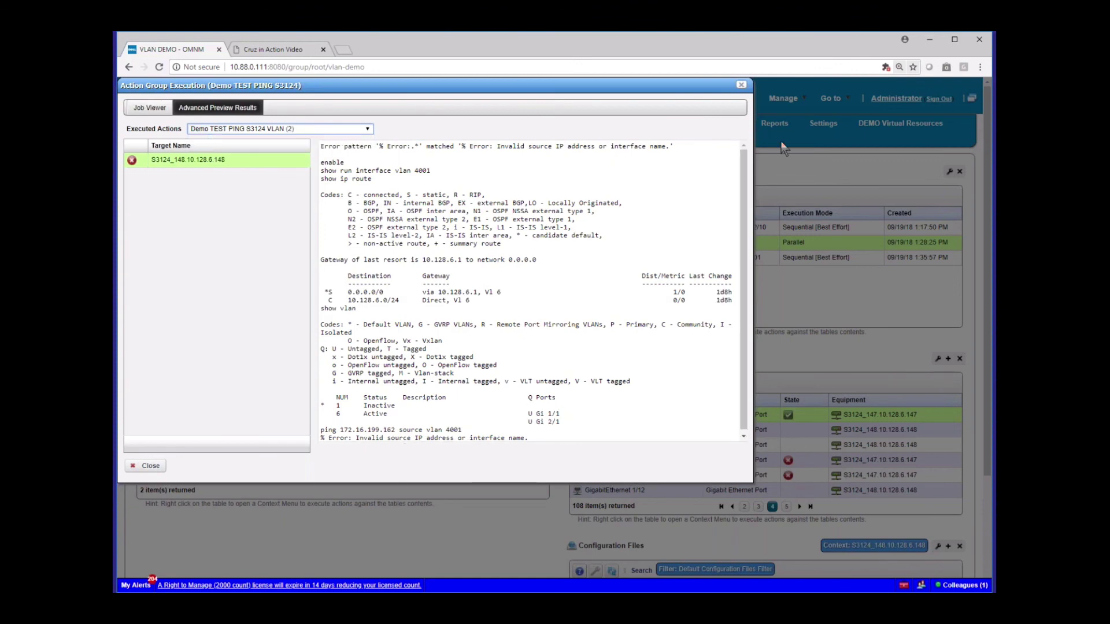
Step: Switch to the tutorial PDF tab and scroll to the 'Thanks For Watching!' slide on page 4
{"action": "left_click", "coordinate": [268, 49]}
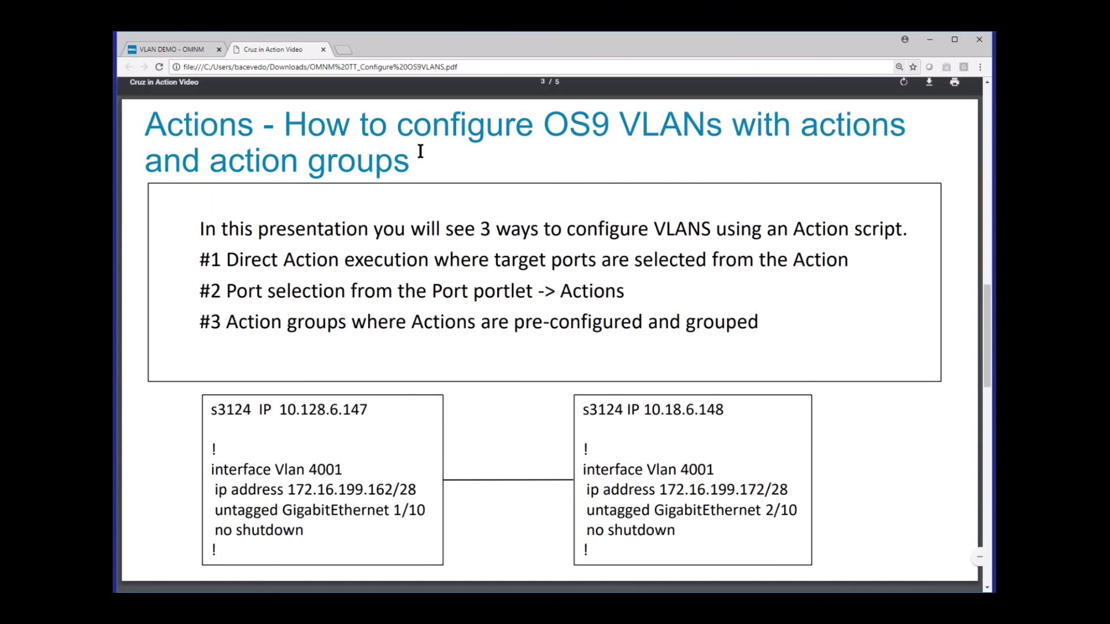
{"action": "scroll", "coordinate": [622, 193], "scroll_direction": "down", "scroll_amount": 5}
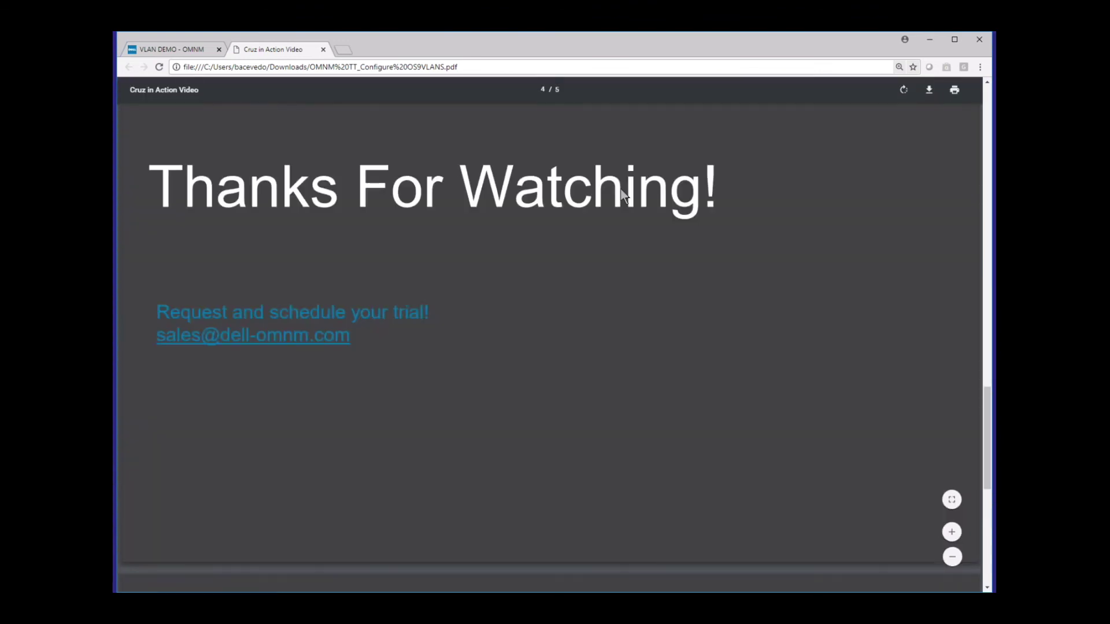